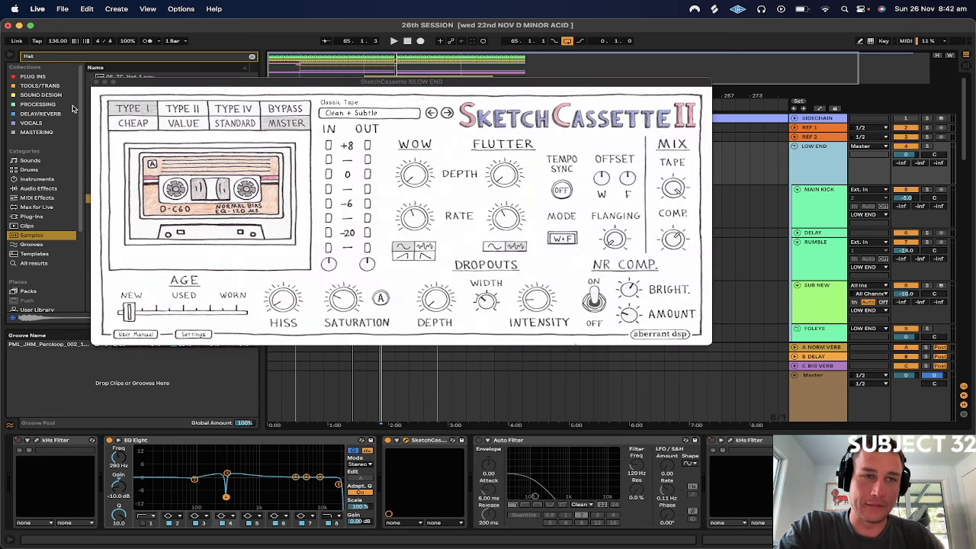
Close the SketchCassette II window and audition the soloed LOW END group with EQ Eight band 4 bypassed and enabled
left_click(98, 81)
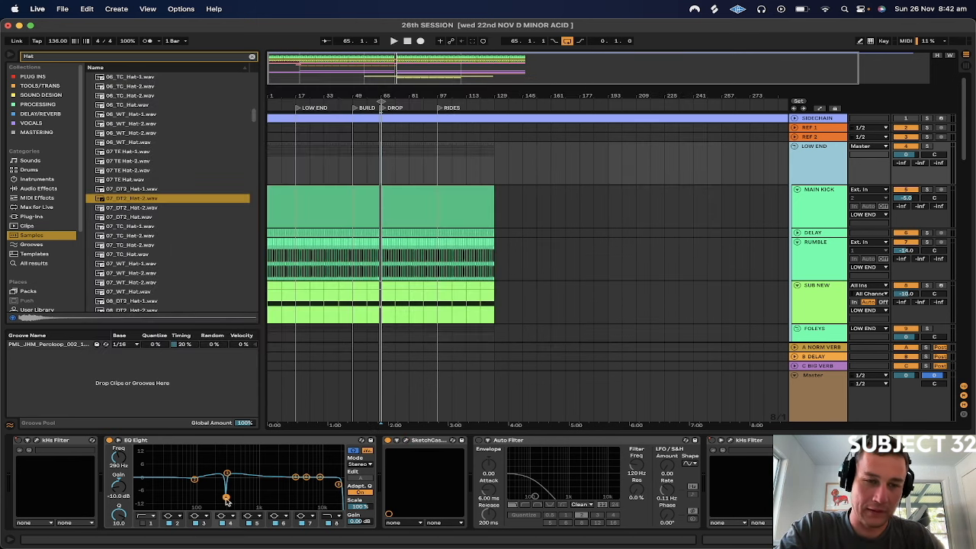
left_click(227, 498)
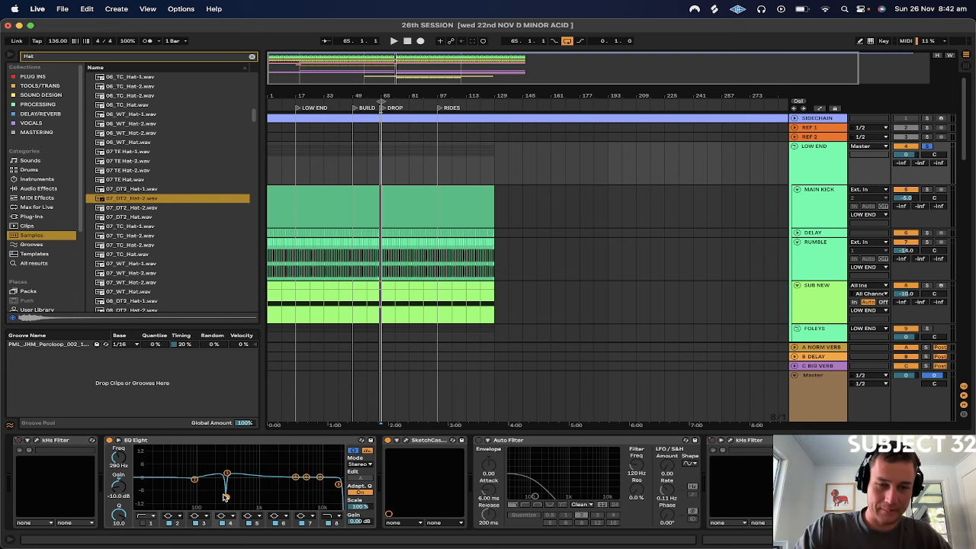
key("space")
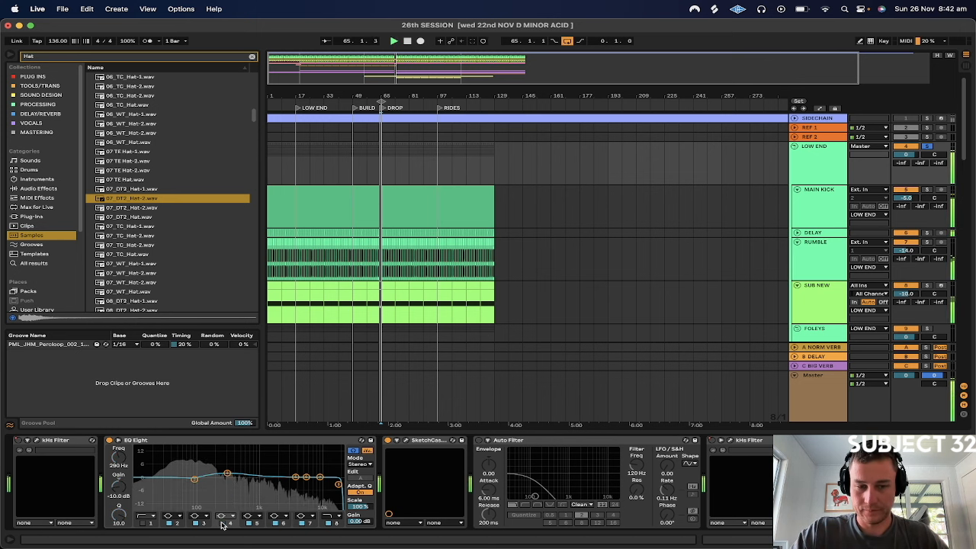
key("space")
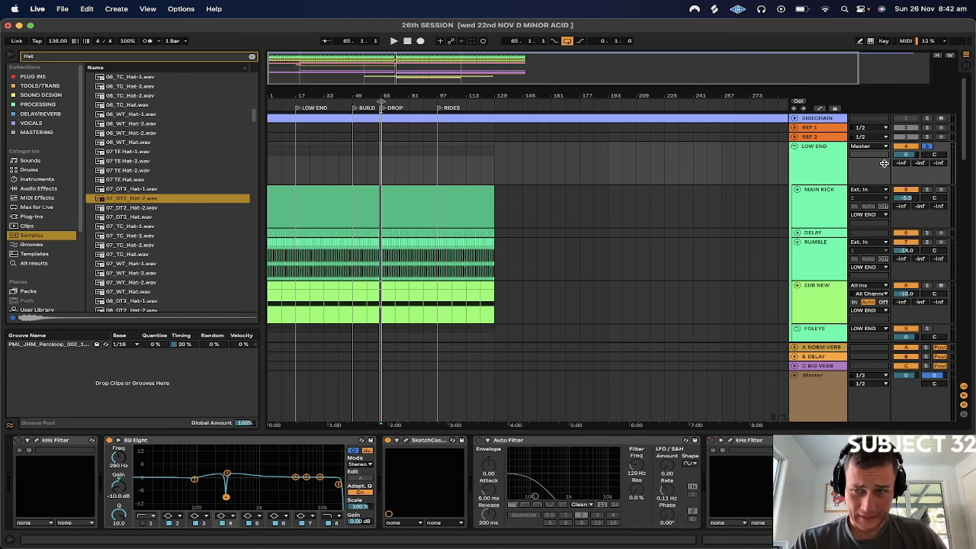
Solo the CYMBALS group and loop bars 97 to 113 from the RIDES marker
scroll(797, 151, "down", 15)
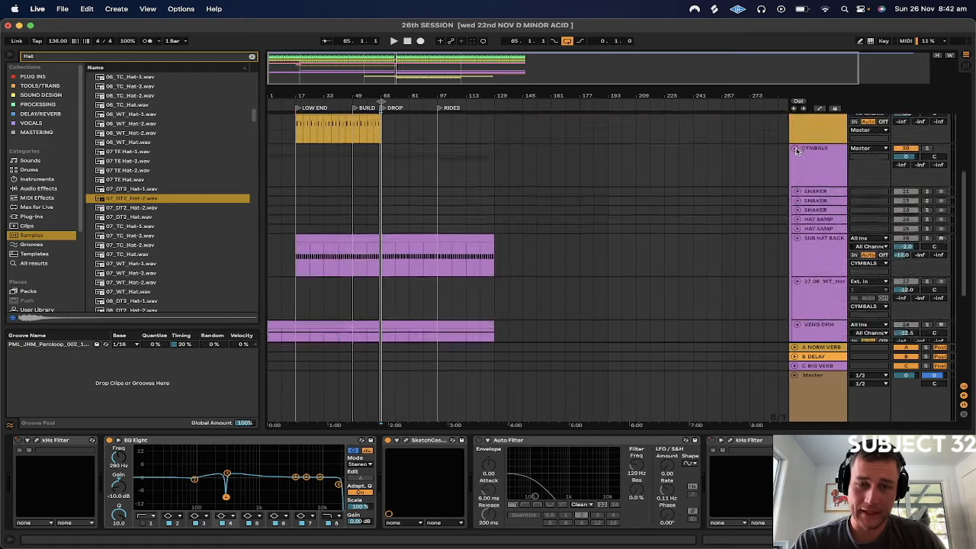
left_click_drag(440, 94, 429, 176)
left_click_drag(434, 238, 523, 270)
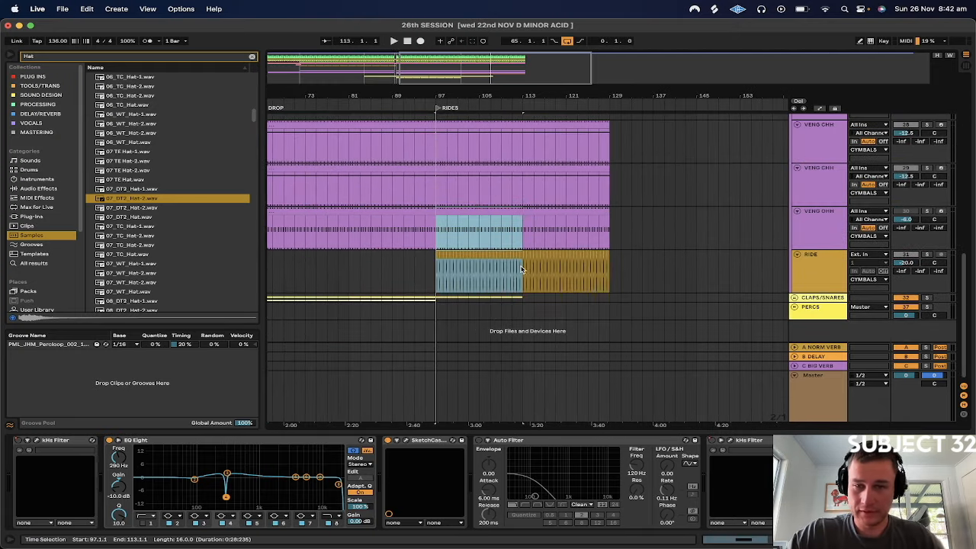
scroll(846, 178, "up", 3)
scroll(846, 178, "up", 4)
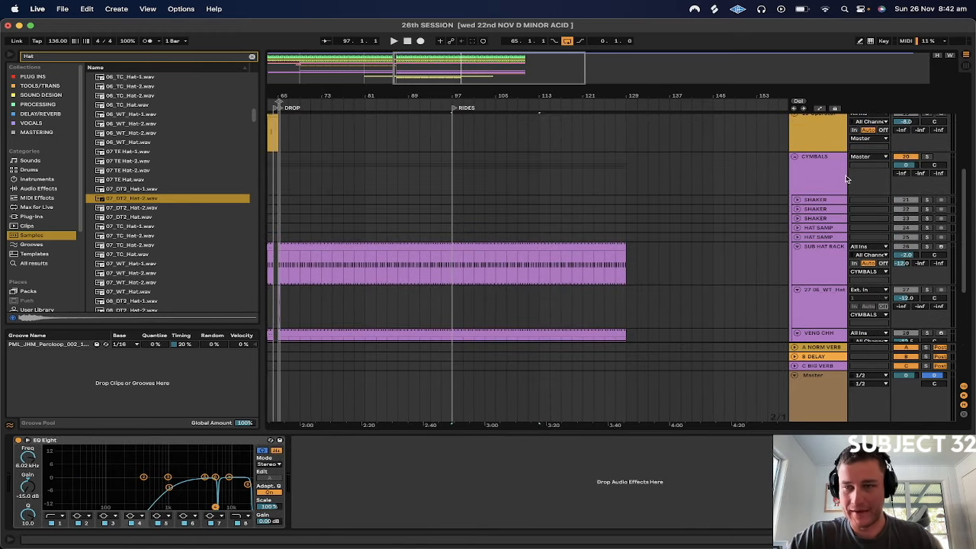
left_click(926, 157)
left_click_drag(454, 94, 425, 94)
left_click(420, 269)
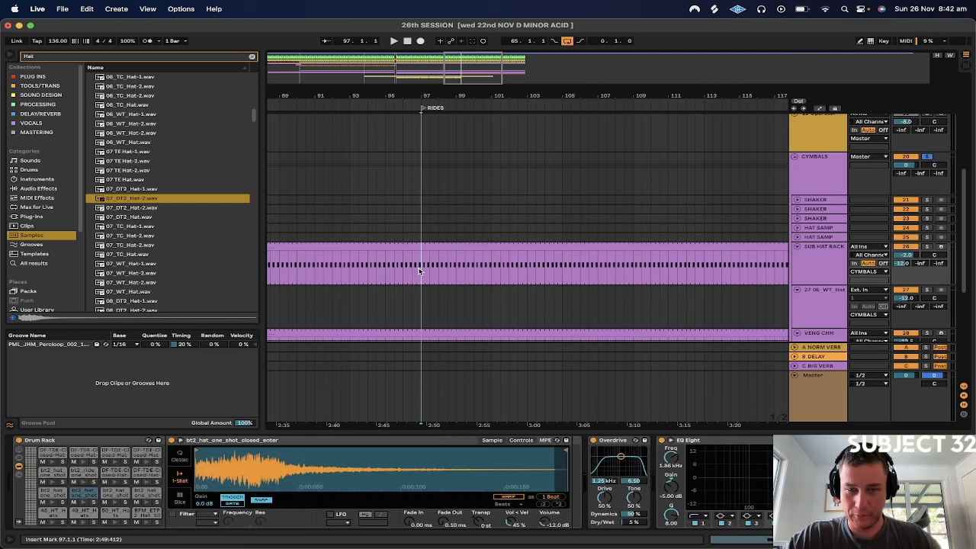
left_click_drag(419, 271, 696, 271)
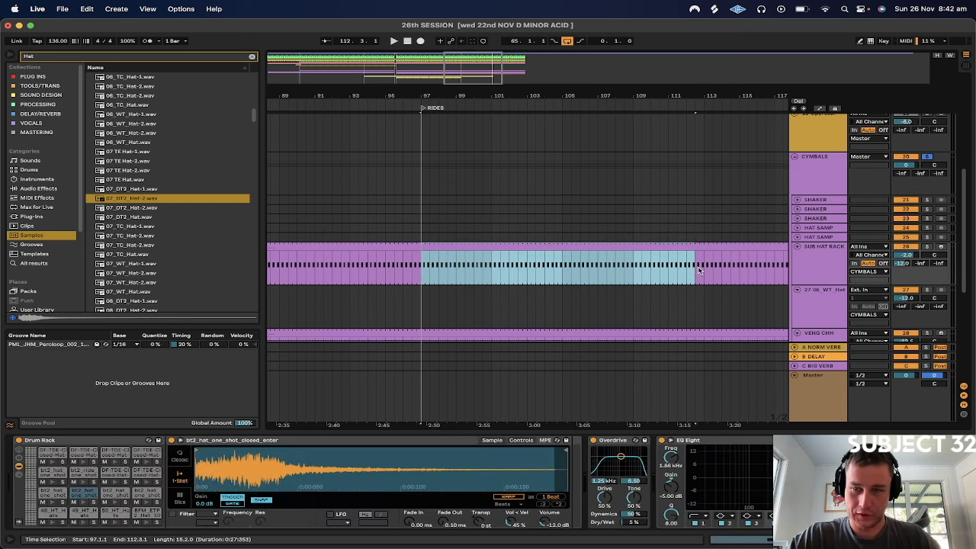
key("super+l")
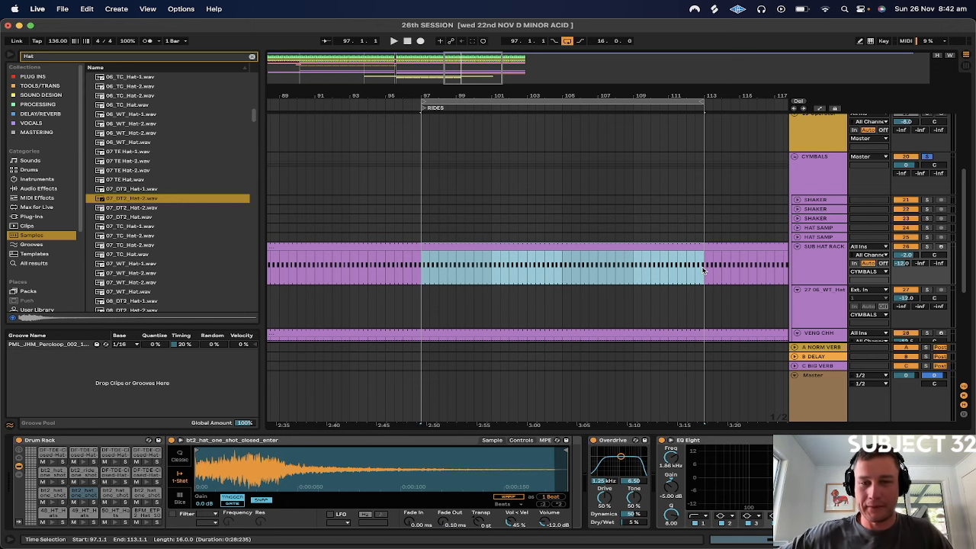
Play the looped section and listen to the RIDE track both soloed and with the other tracks
scroll(703, 269, "down", 3)
key("space")
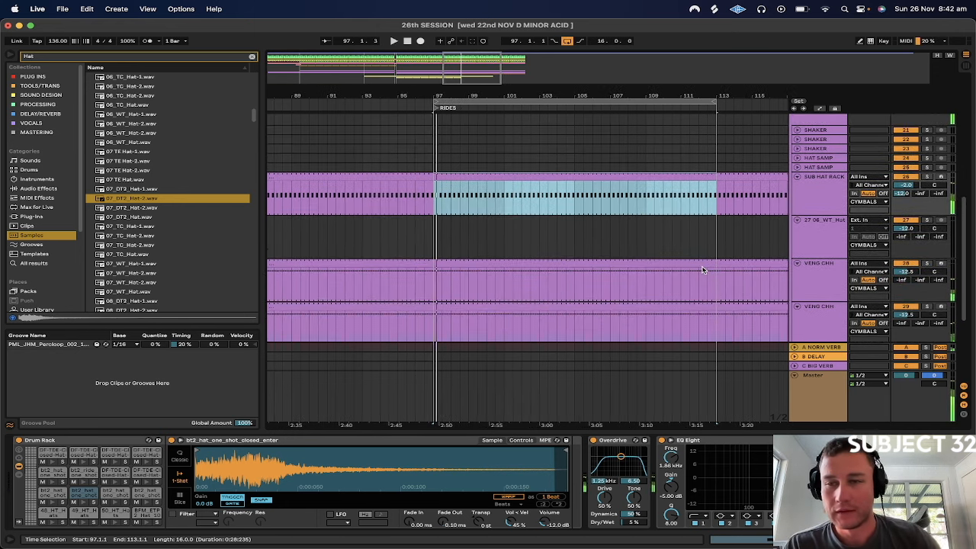
scroll(703, 270, "down", 6)
left_click(927, 256)
key("space")
left_click_drag(420, 96, 420, 191)
key("space")
left_click(927, 255)
key("space")
Set the RIDE track's volume to -22 dB
left_click_drag(445, 95, 445, 46)
left_click(819, 211)
left_click_drag(905, 262, 905, 267)
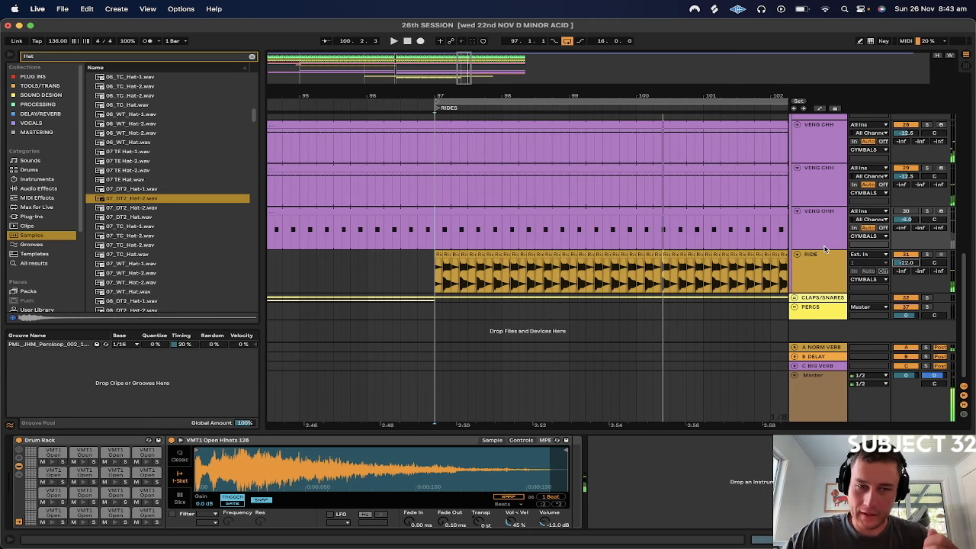
Move the VENG OHH track directly below SUB HAT RACK and loop bars 97 to 105
scroll(818, 180, "up", 5)
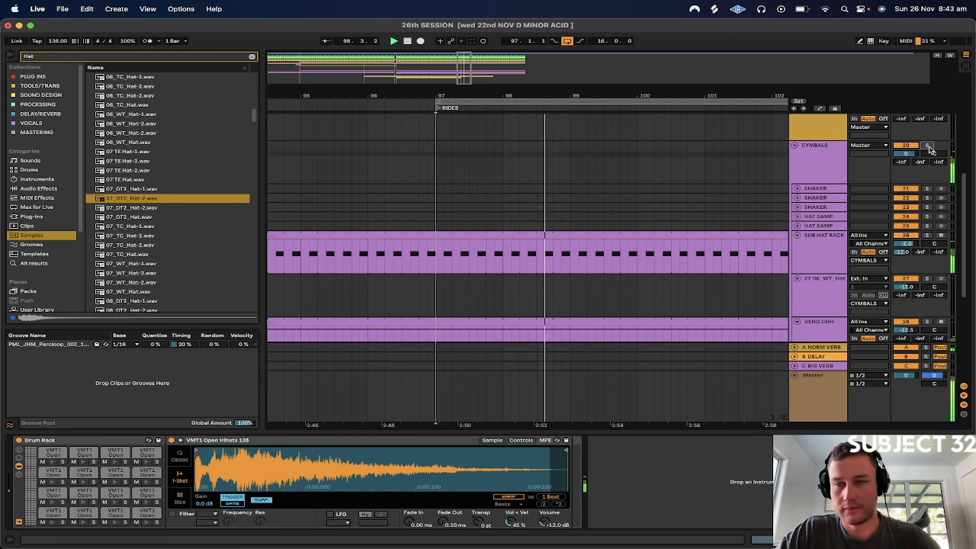
scroll(818, 181, "down", 5)
left_click_drag(656, 93, 596, 69)
key("space")
scroll(801, 263, "up", 2)
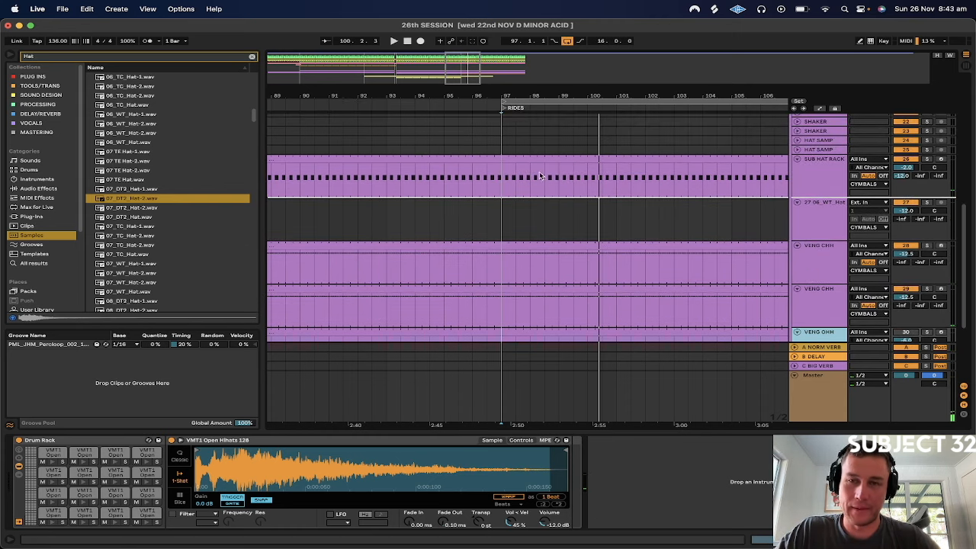
left_click_drag(503, 168, 730, 225)
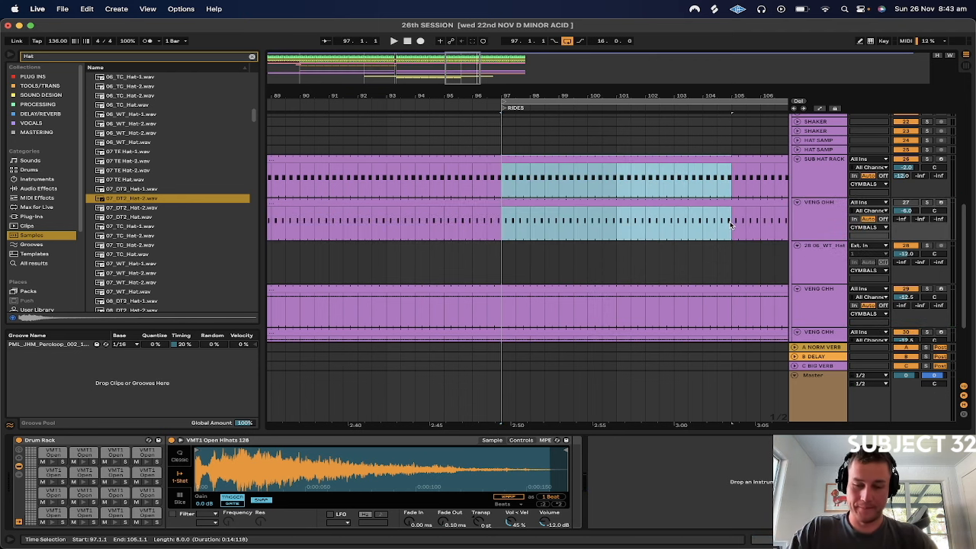
key("super+l")
Unfold both HAT SAMP tracks and fold the VENG OHH track around bar 97
left_click(128, 253)
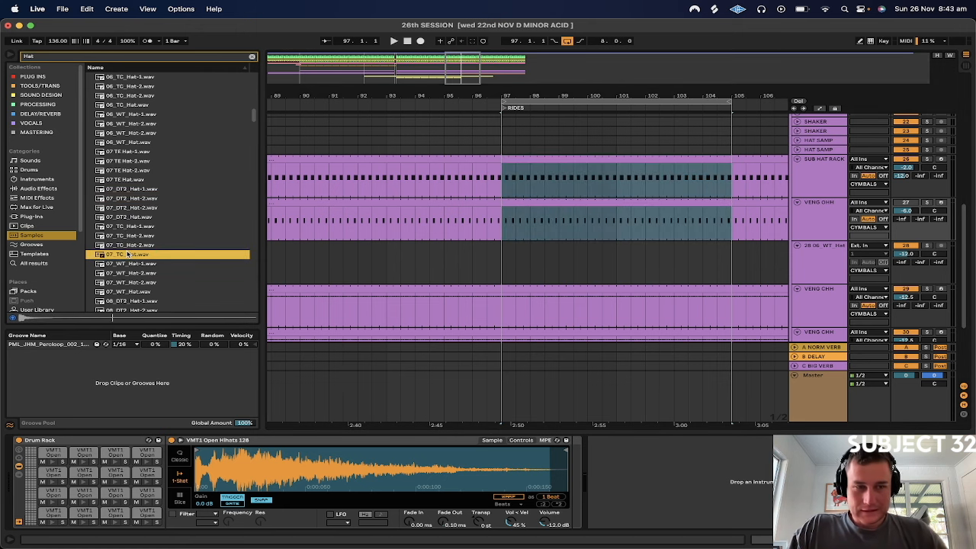
left_click(812, 181)
left_click(796, 149)
left_click(795, 140)
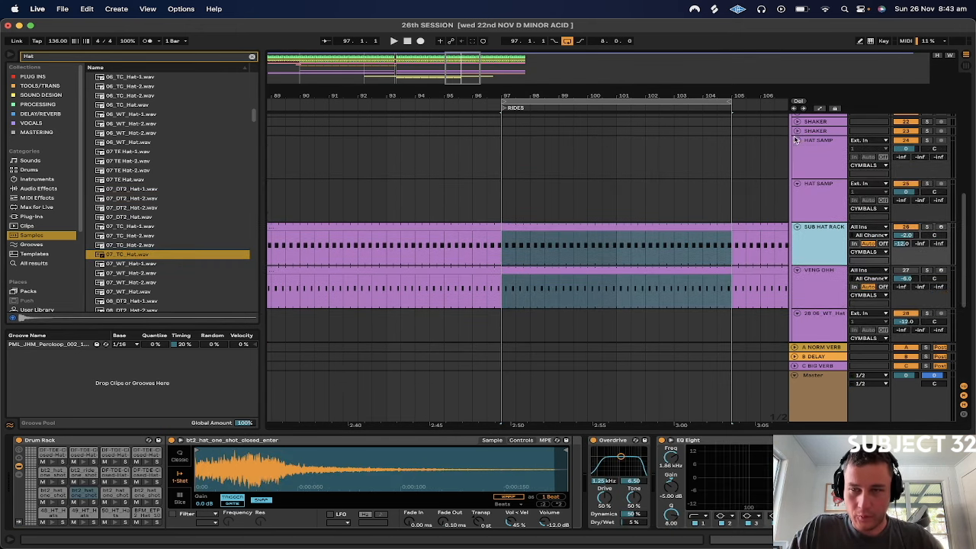
left_click_drag(501, 90, 499, 261)
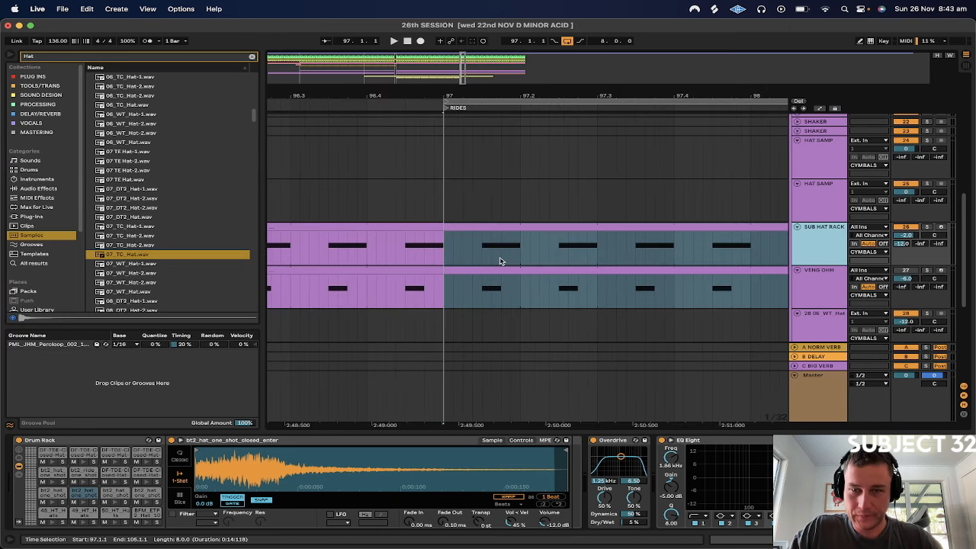
left_click(796, 272)
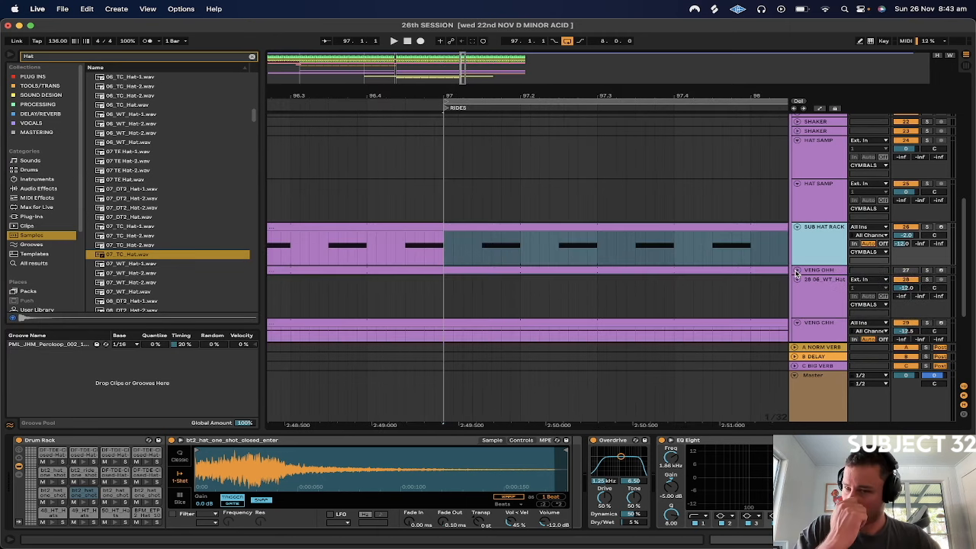
Select bar 97 on the second HAT SAMP track and loop that one bar
left_click(806, 202)
left_click(438, 208)
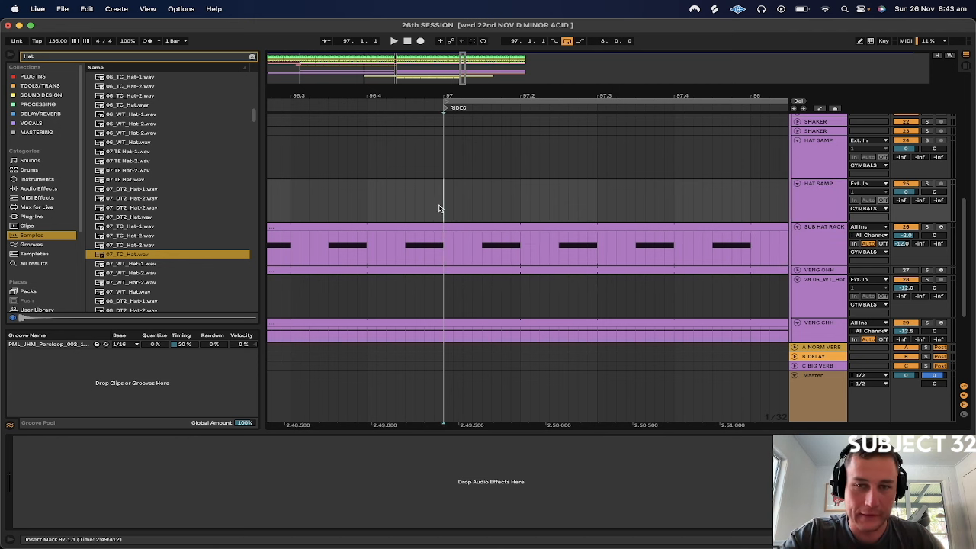
left_click_drag(438, 208, 747, 215)
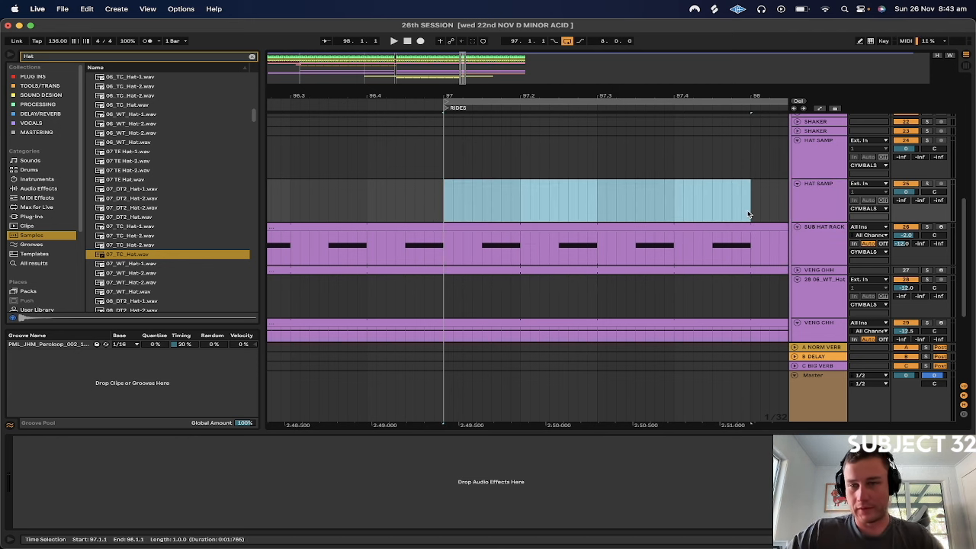
Mute the 303 RIFF track and play the one-bar loop
scroll(749, 214, "up", 10)
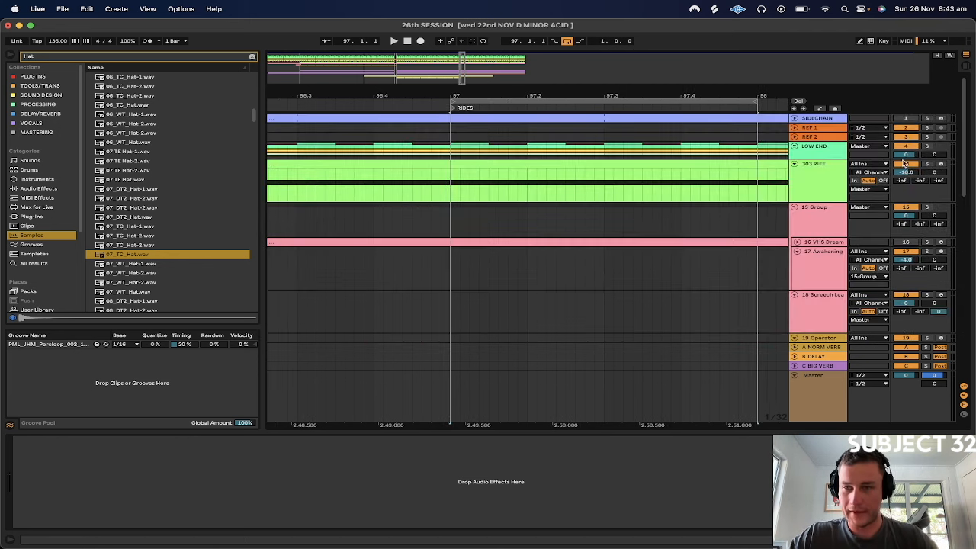
left_click(908, 164)
left_click(453, 185)
key("space")
Audition the hat samples around 07_TC_Hat.wav in the browser against the playing loop
scroll(452, 184, "down", 10)
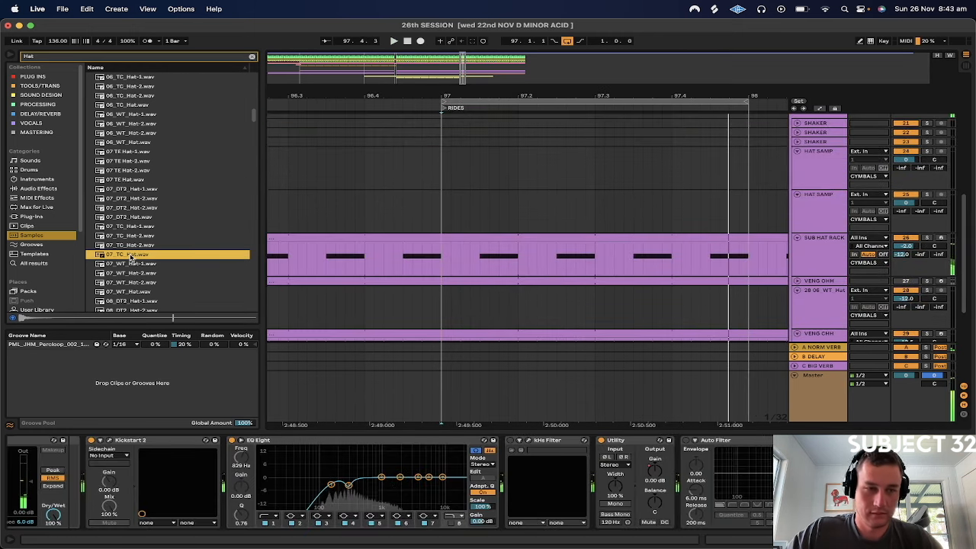
key("Down")
key("Up")
key("Up")
key("Down")
key("Up")
key("Down")
key("Up")
key("Up")
key("Down")
key("Down")
key("Up")
key("Down")
Place the 07_WT_Hat-1 sample on the second HAT SAMP track, starting at 97.1.3
left_click_drag(132, 261, 444, 208)
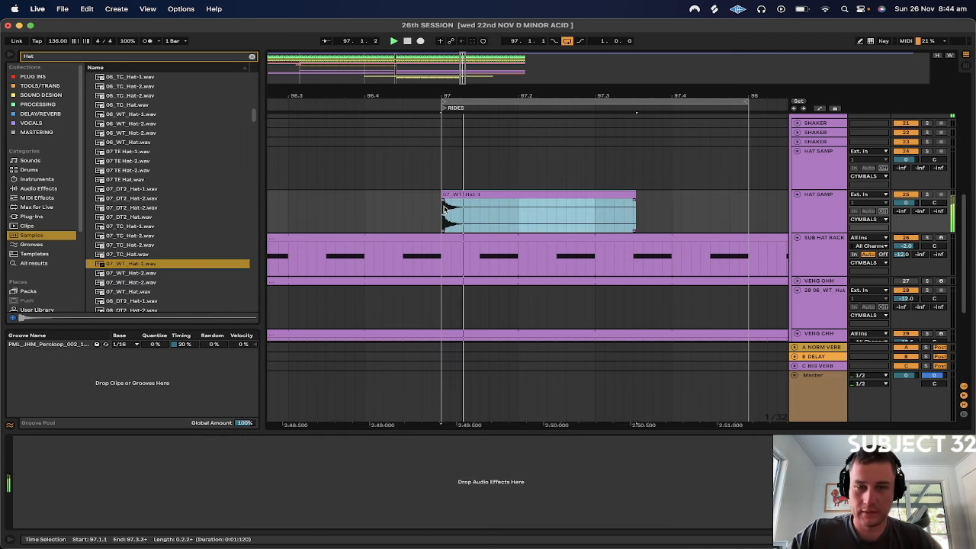
key("Right")
key("Right")
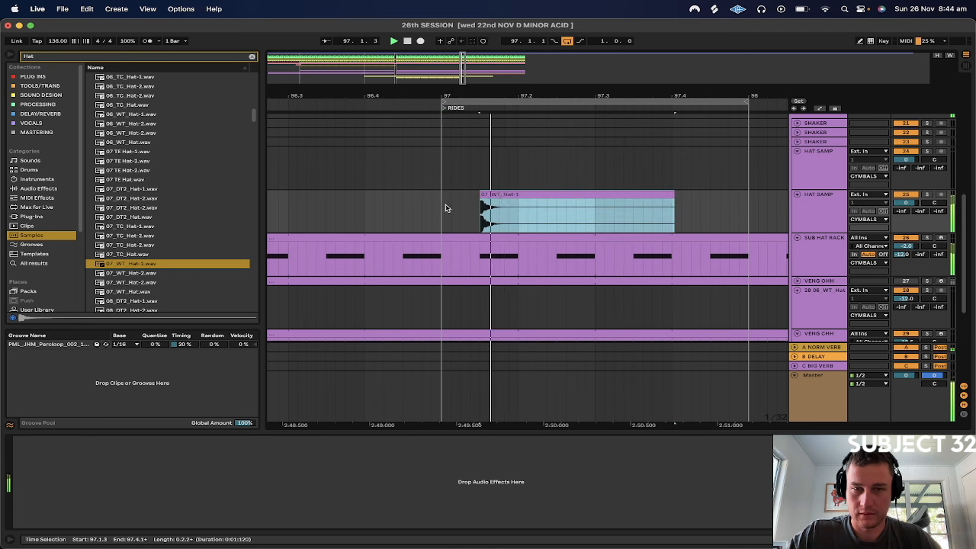
left_click(442, 209)
Solo the second HAT SAMP track and place the 07_TC_Hat-2 sample on it at 97.1.3
left_click(925, 196)
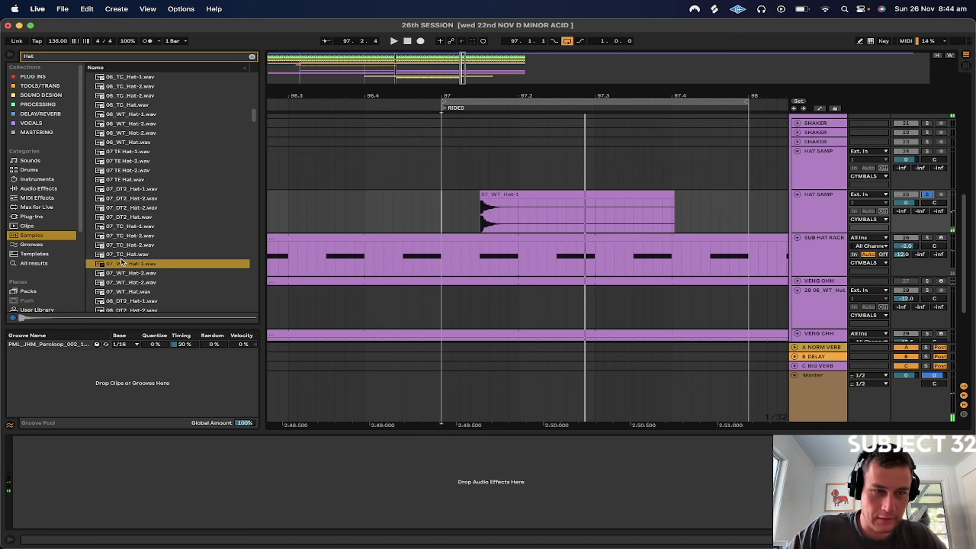
key("Up")
key("Up")
left_click_drag(125, 248, 481, 217)
Set the second HAT SAMP track's volume to -5.7 dB while it plays soloed together with SUB HAT RACK
key("space")
key("space")
left_click(442, 214)
key("space")
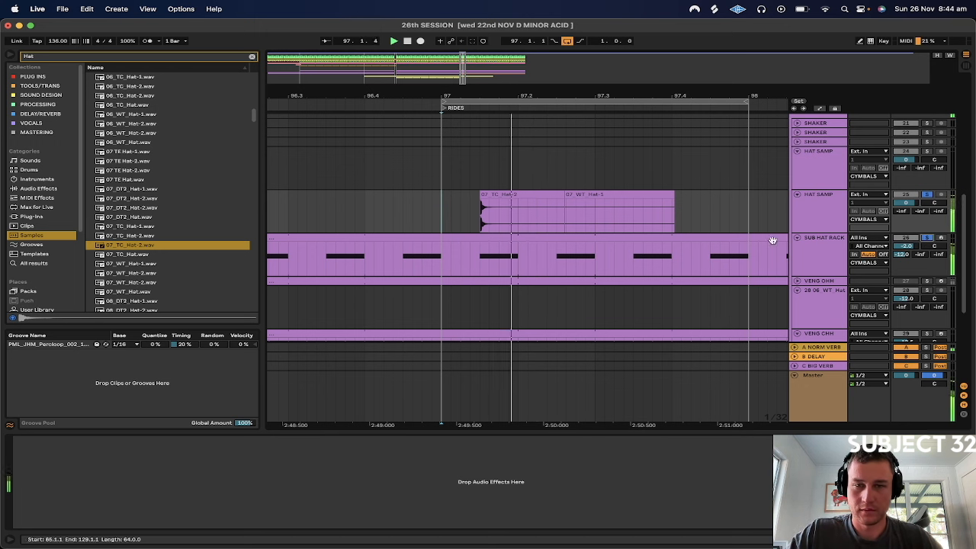
left_click_drag(906, 202, 905, 217)
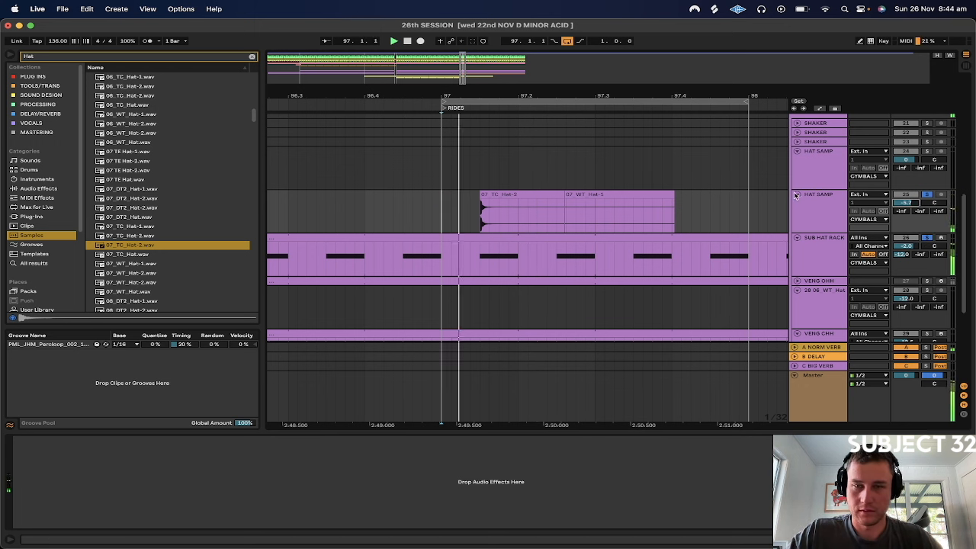
Turn on Warp for the 07_TC_Hat-2 clip and listen to it in the loop
left_click(496, 198)
left_click(23, 465)
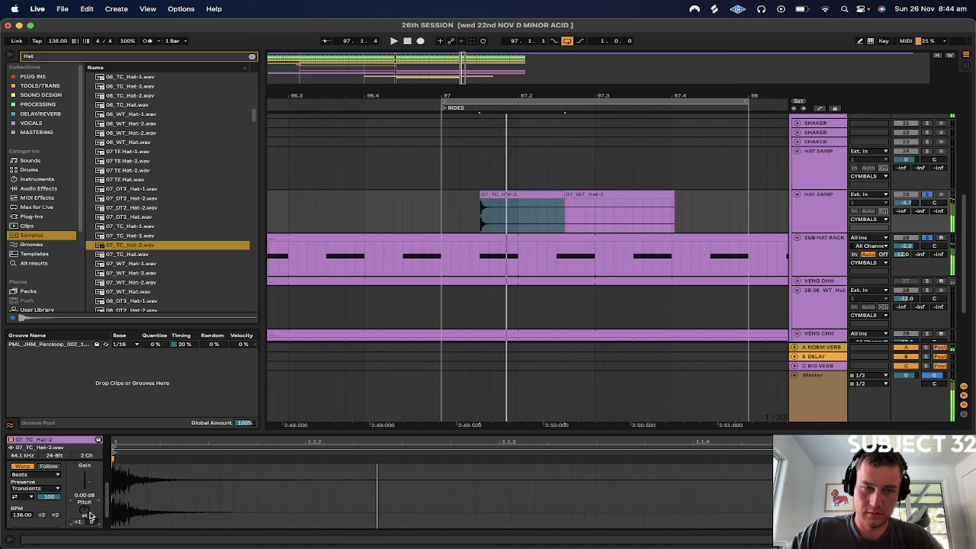
key("space")
key("space")
key("space")
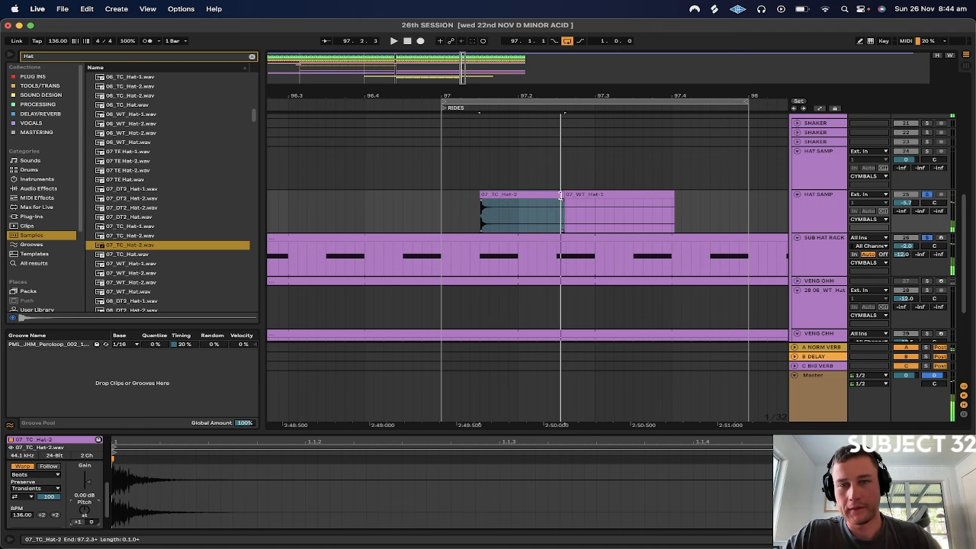
Shorten the 07_TC_Hat-2 clip to end at 97.2.1 with a fade-out, and delete the leftover 07_WT_Hat-1 clip
left_click_drag(560, 196, 519, 199)
left_click(512, 203)
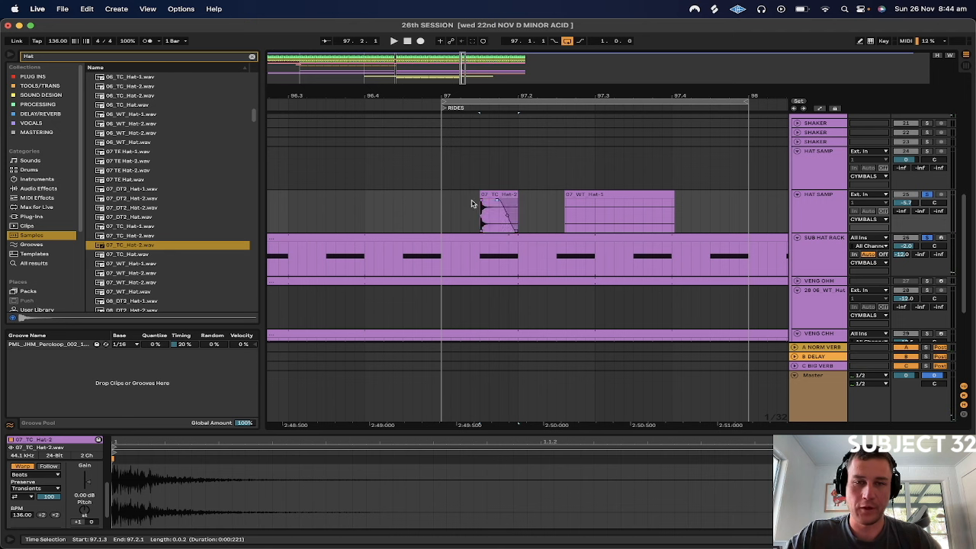
left_click(447, 214)
left_click(610, 190)
key("space")
key("Delete")
Duplicate the one-beat section from 97.1.1 to 97.2.1 on the HAT SAMP track three times to fill bar 97
left_click_drag(445, 211, 515, 214)
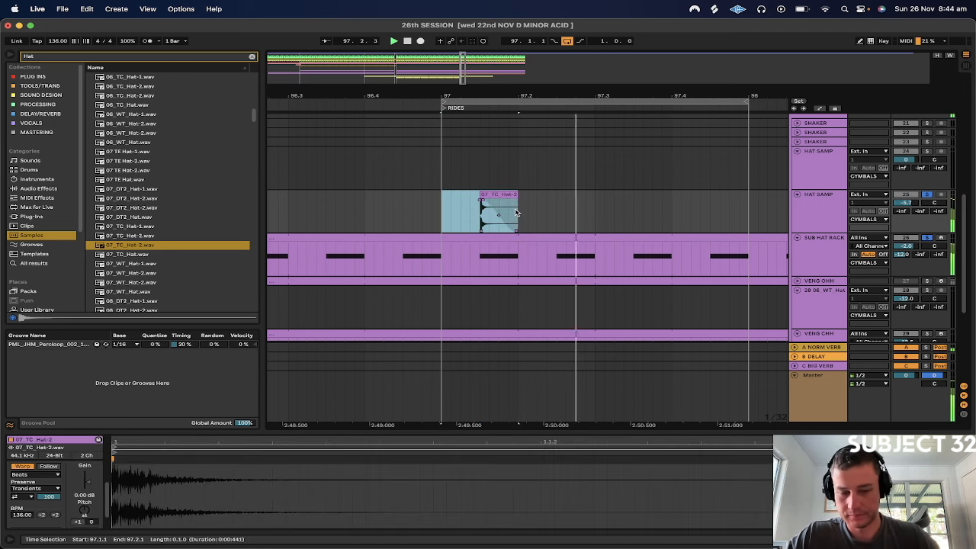
key("super+d")
key("super+d")
key("super+d")
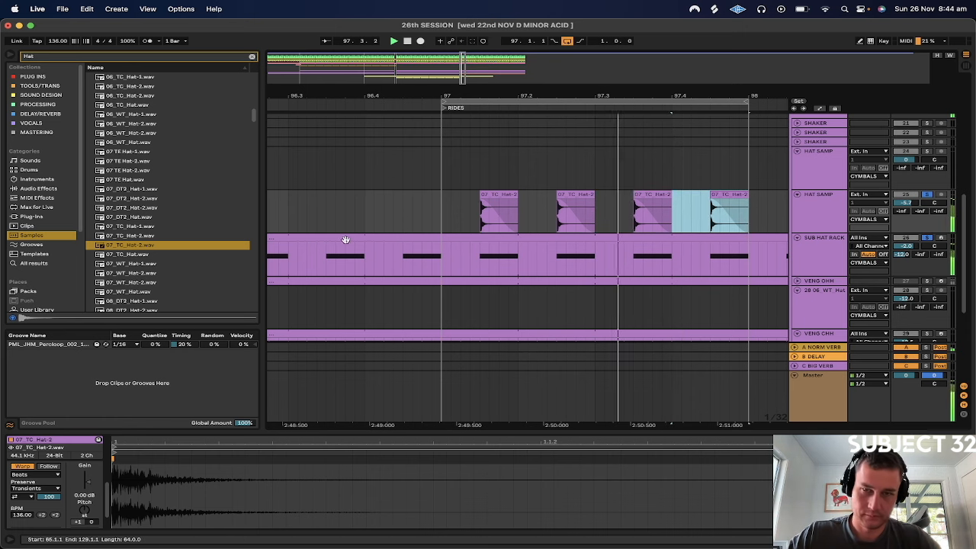
Set the fine transposition of all four 07_TC_Hat-2 clips to 13 ct
left_click_drag(443, 196, 754, 200)
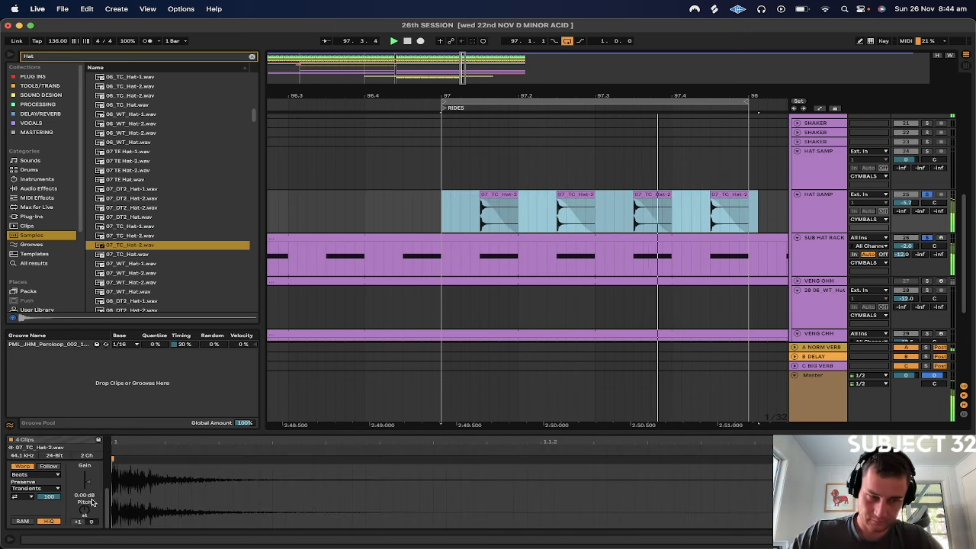
mouse_move(92, 522)
left_mouse_down()
mouse_move(91, 531)
mouse_move(92, 514)
left_mouse_up()
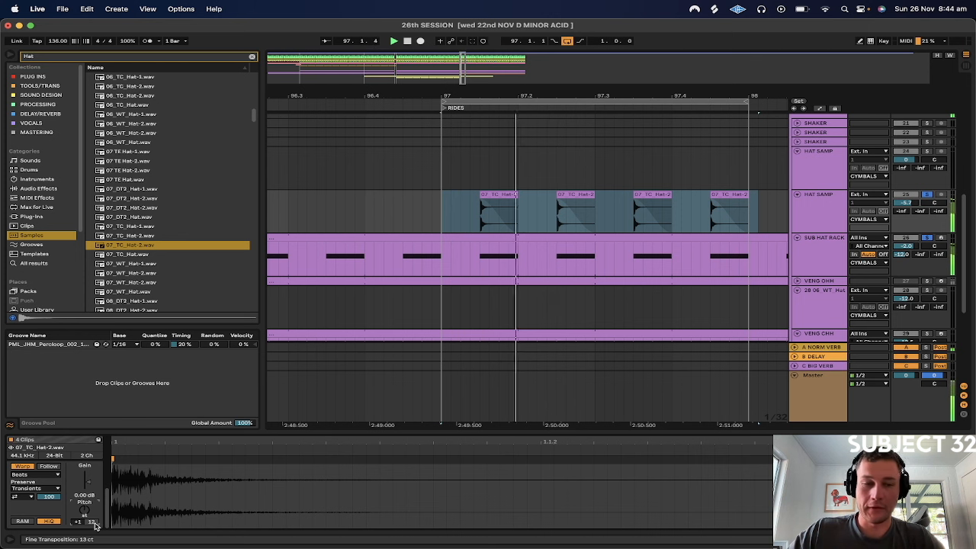
Set the fine transposition of the four 07_TC_Hat-2 clips to 11 ct and unsolo the hat tracks
left_click_drag(94, 523, 93, 524)
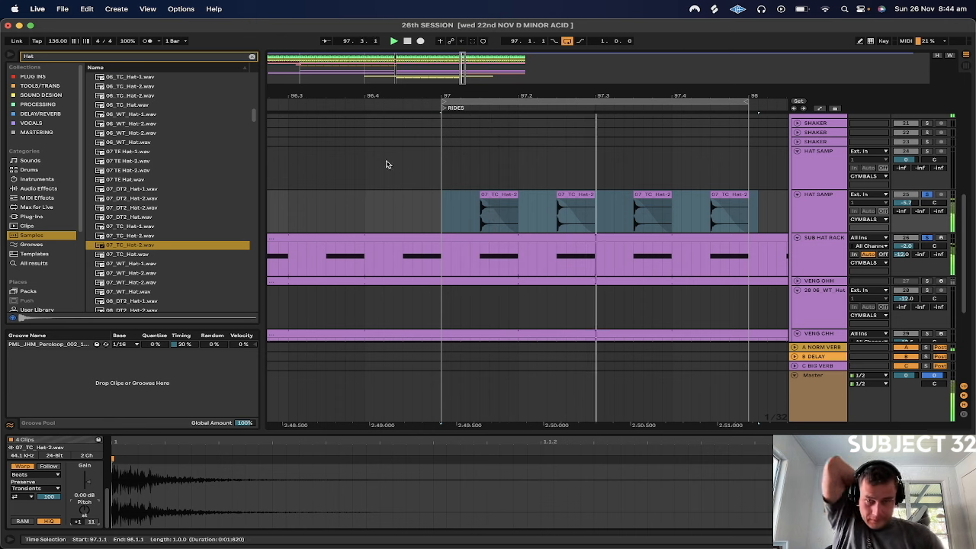
left_click(442, 204)
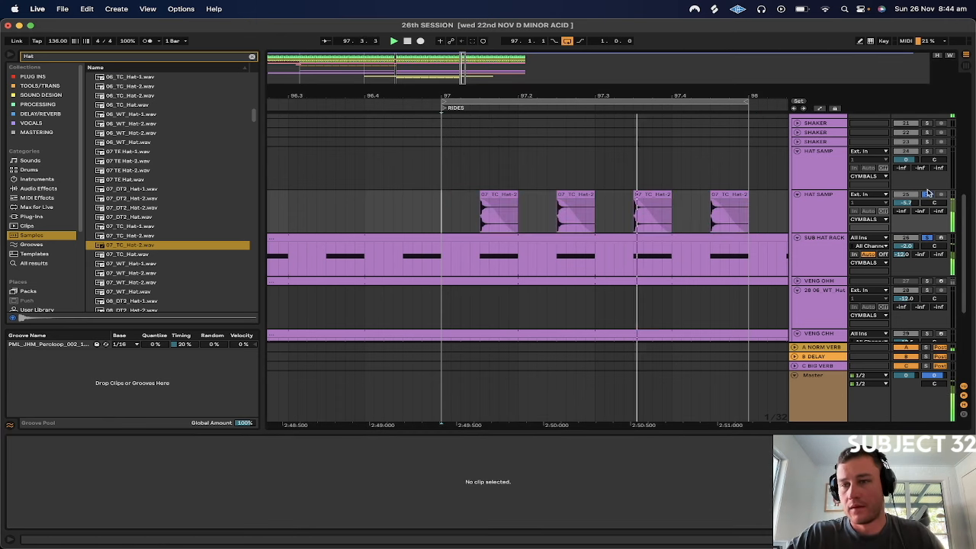
left_click(926, 195)
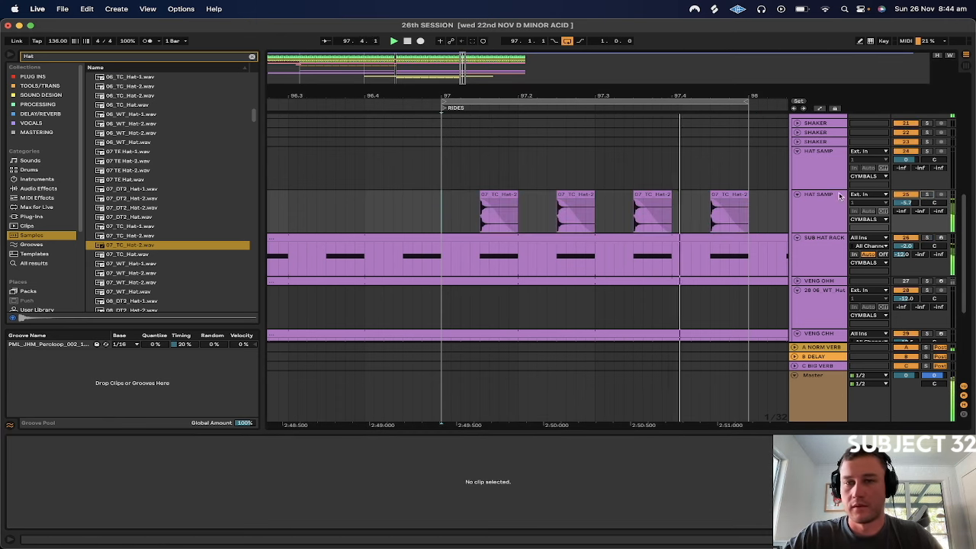
Balance the hat layers in the looped mix, setting HAT SAMP to -8.0 dB and SUB HAT RACK to -1.0 dB
left_click_drag(678, 96, 556, 95)
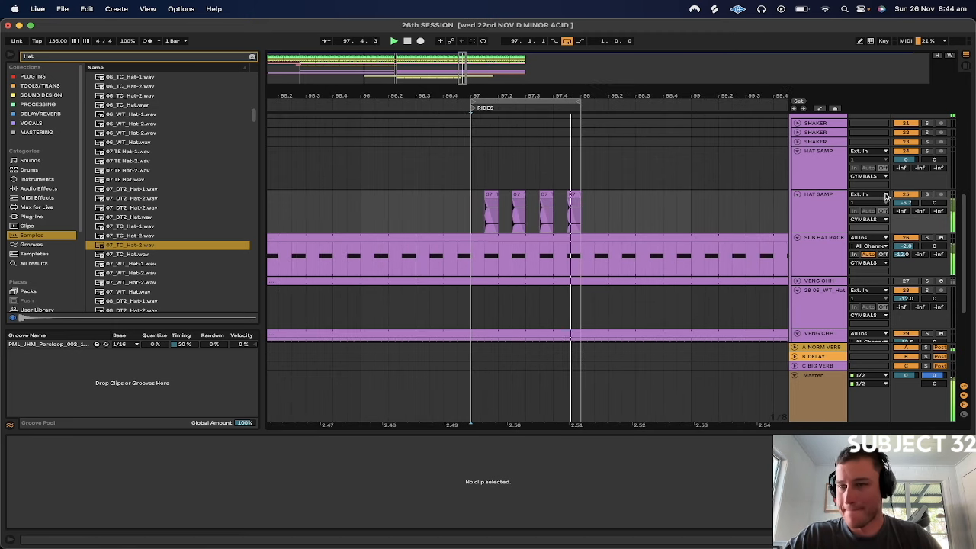
left_click_drag(905, 202, 905, 221)
key("space")
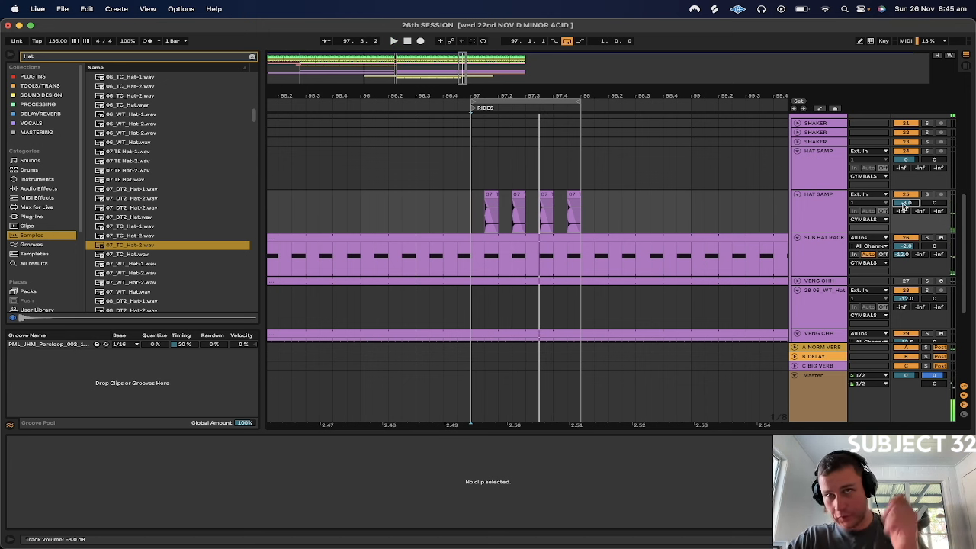
key("space")
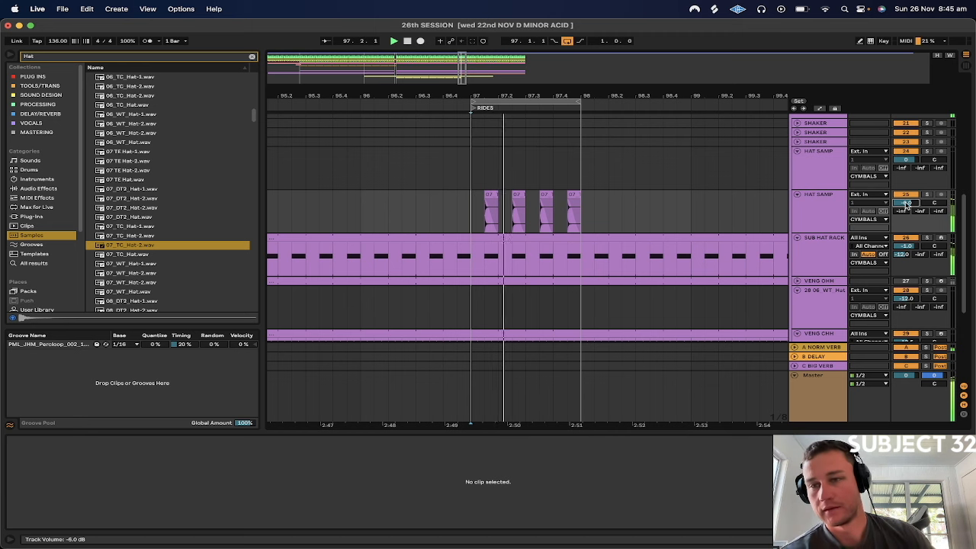
key("Down")
key("Down")
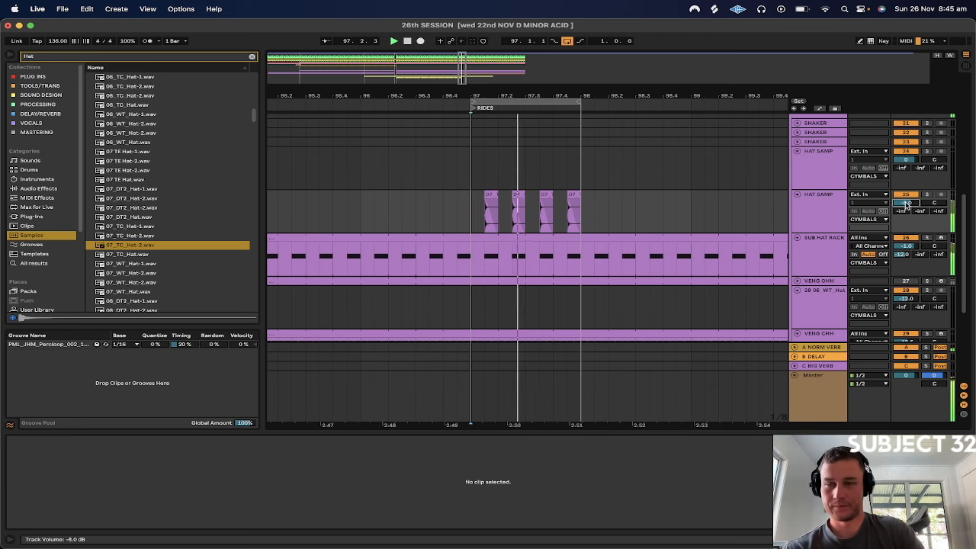
Copy the Overdrive and EQ Eight from the SUB HAT RACK track onto the HAT SAMP track with the 07_TC_Hat-2 clips
left_click(800, 219)
double_click(817, 253)
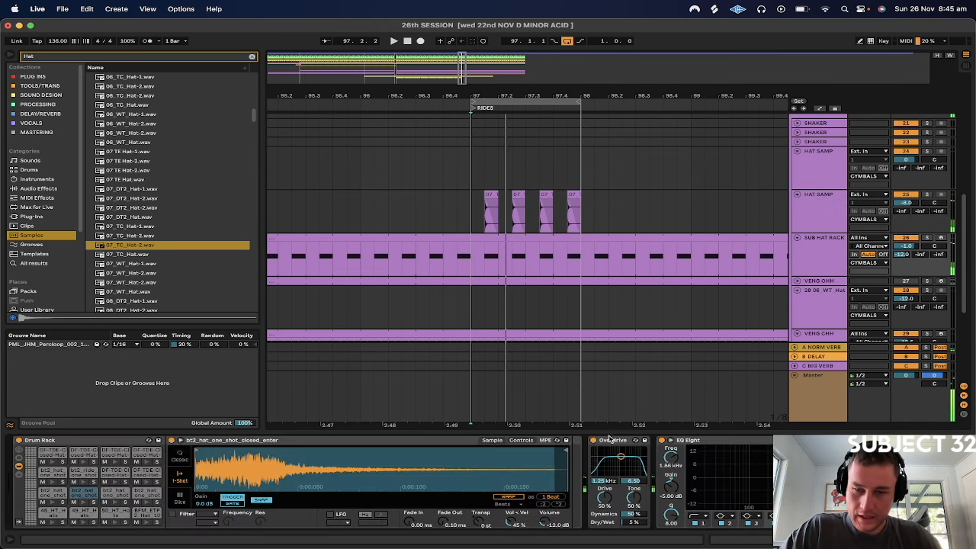
left_click(698, 442)
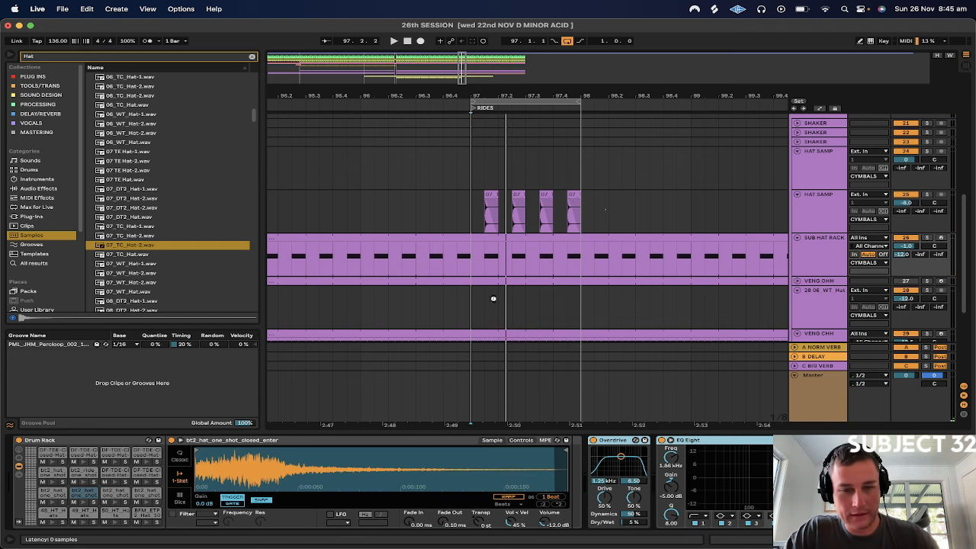
left_click_drag(697, 442, 605, 208)
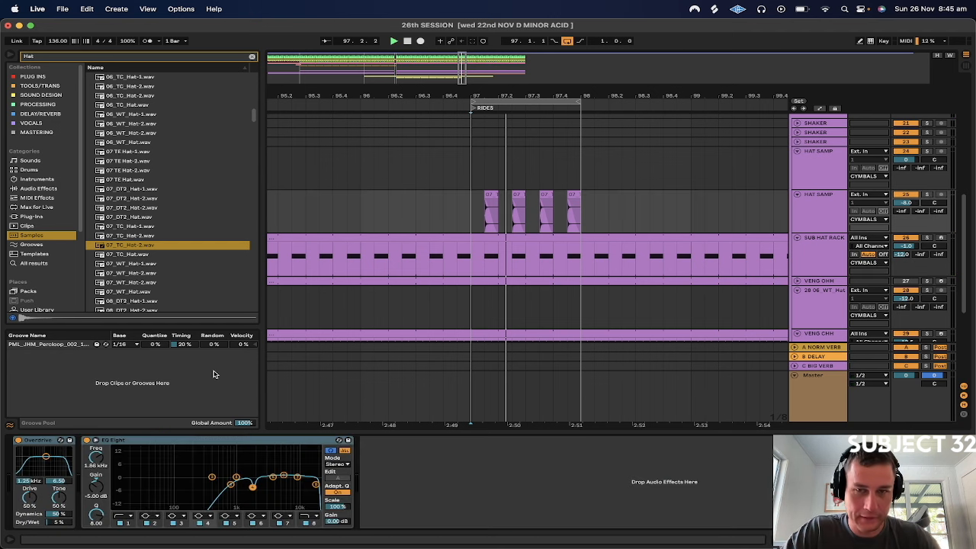
Play the loop and move the dip of EQ Eight band 4 on HAT SAMP to about 2.97 kHz and -14.5 dB
key("space")
left_click(906, 195)
left_click(906, 195)
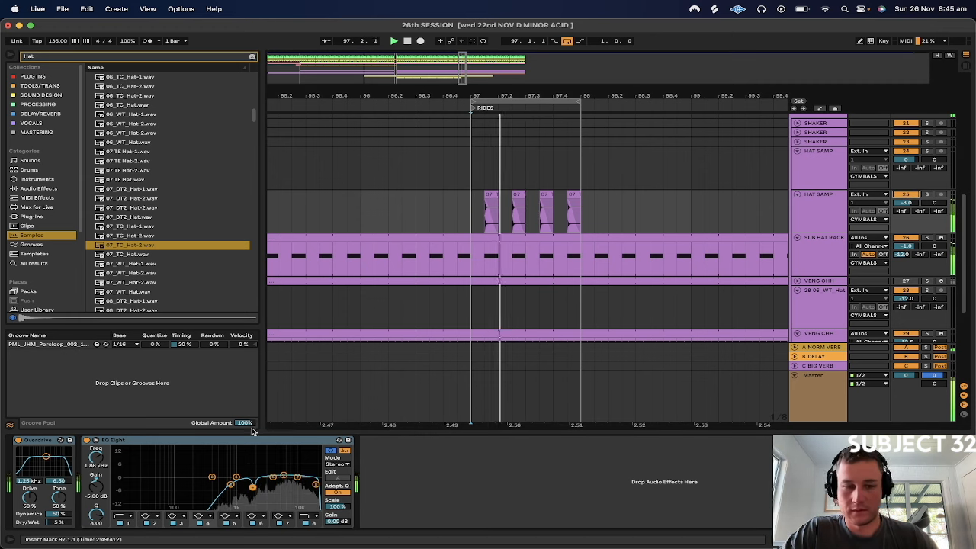
left_click_drag(253, 485, 264, 506)
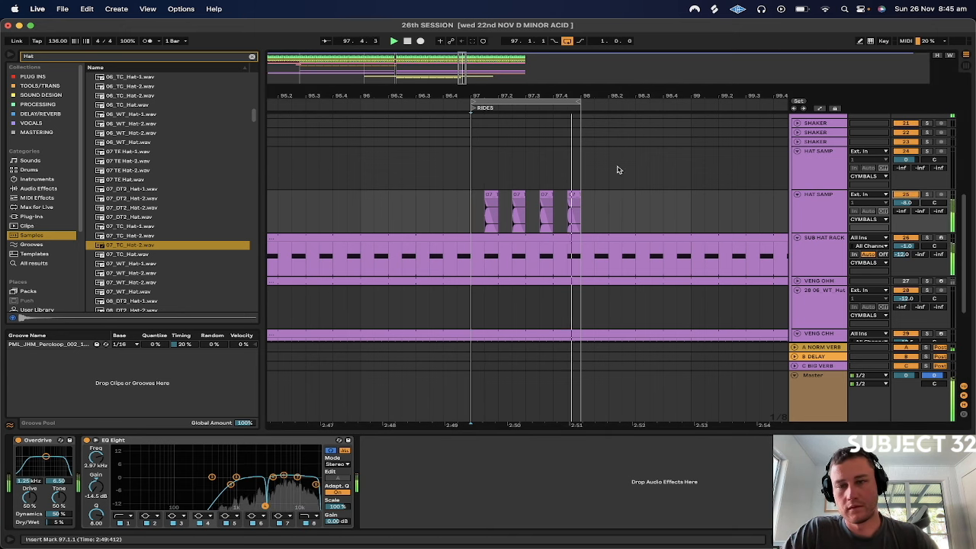
Compare the HAT SAMP track's EQ Eight on and off, and set the gain of its 2.97 kHz band to -4.00 dB
left_click(87, 440)
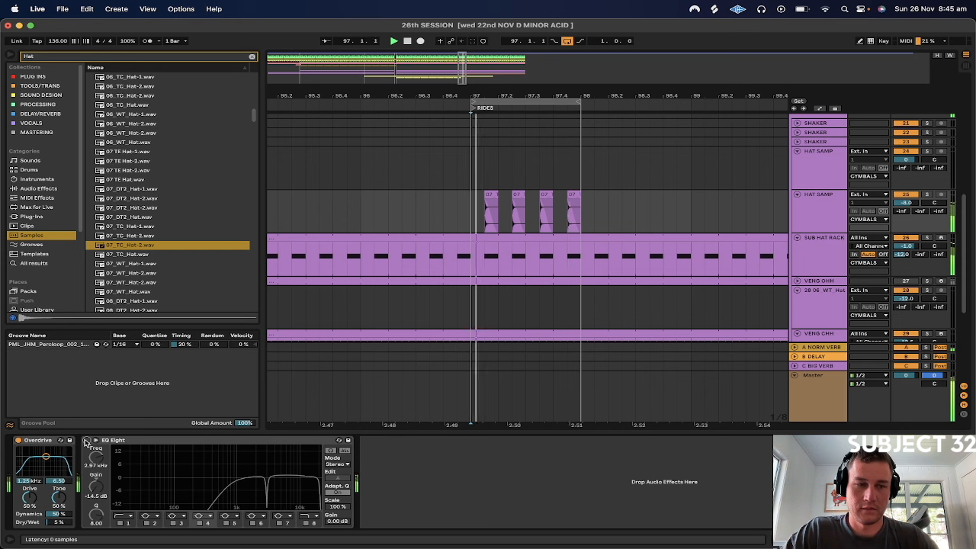
left_click(87, 440)
left_click(87, 441)
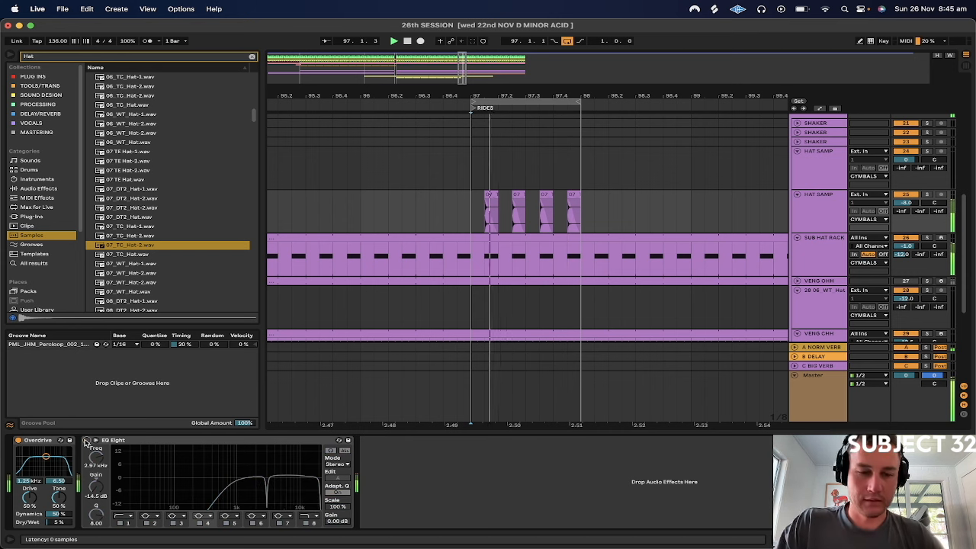
left_click(87, 441)
left_click_drag(267, 447, 265, 506)
mouse_move(97, 486)
left_mouse_down()
mouse_move(97, 412)
mouse_move(90, 489)
left_mouse_up()
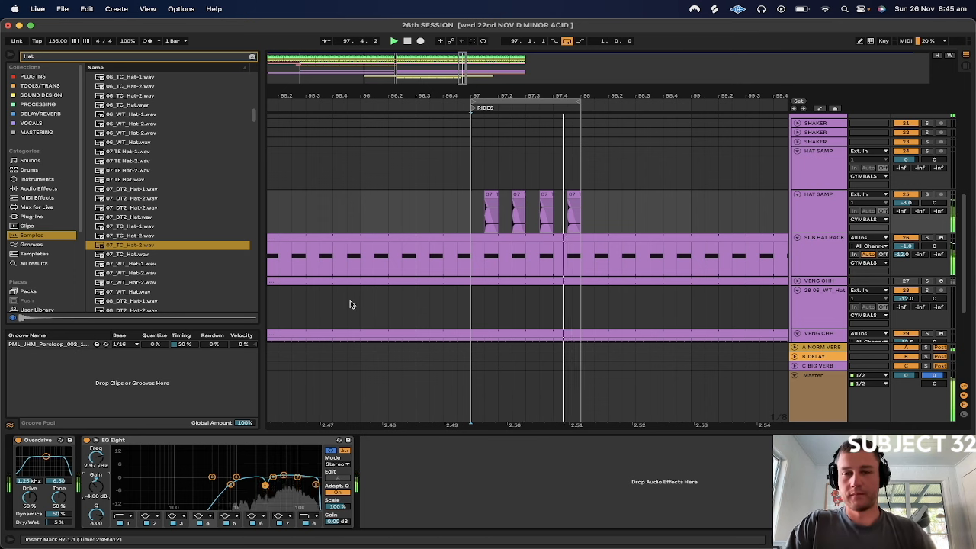
Solo the SUB HAT RACK track, add a Utility effect to the end of its chain, and play the loop
left_click(927, 194)
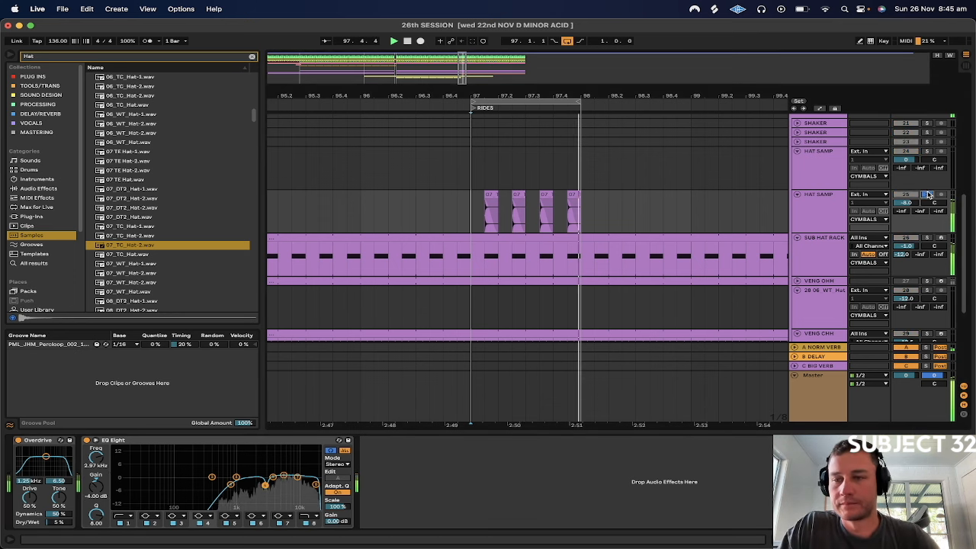
left_click(927, 237)
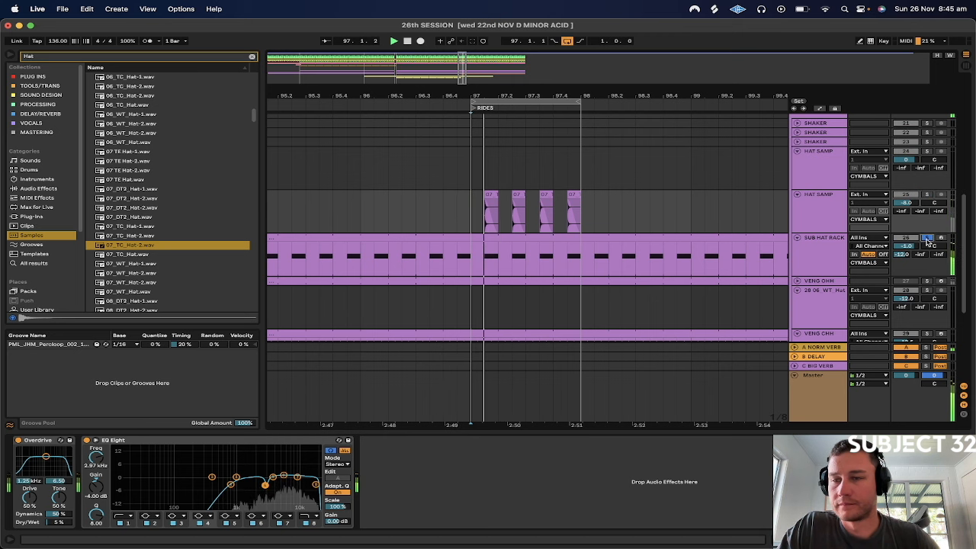
left_click(820, 252)
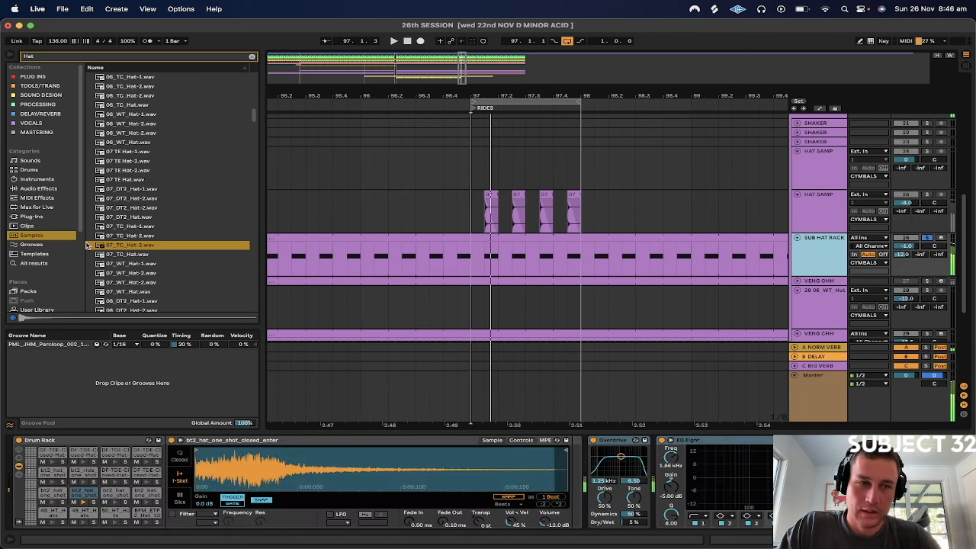
left_click(24, 190)
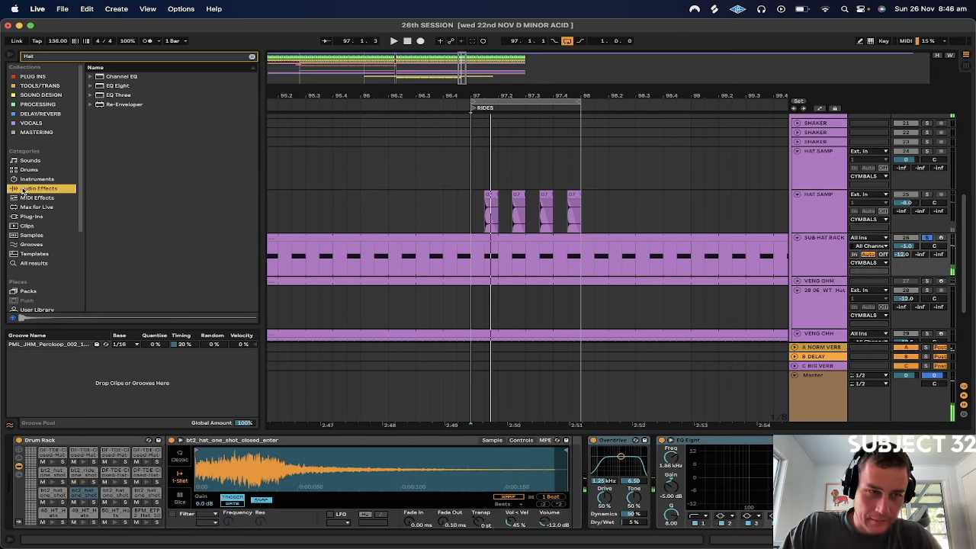
left_click(252, 58)
left_click(112, 269)
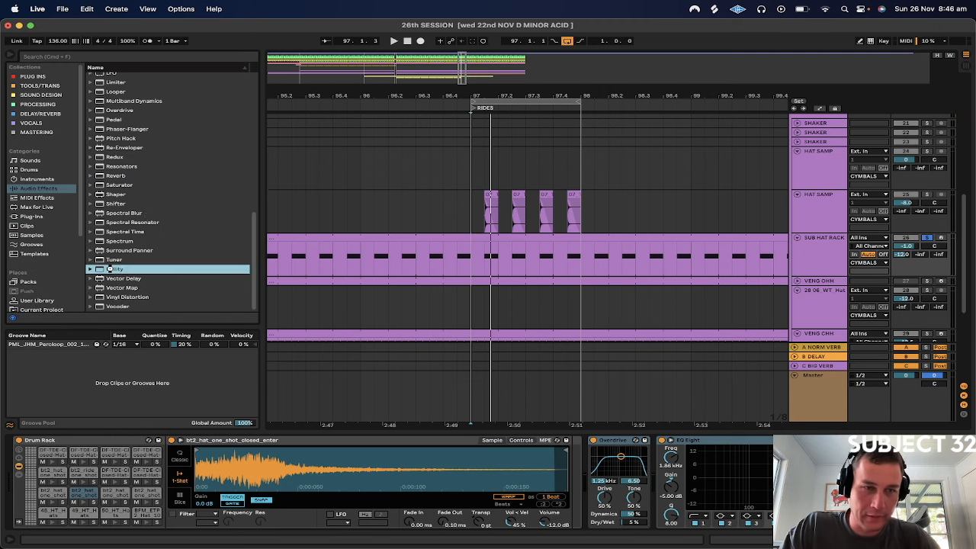
key("Return")
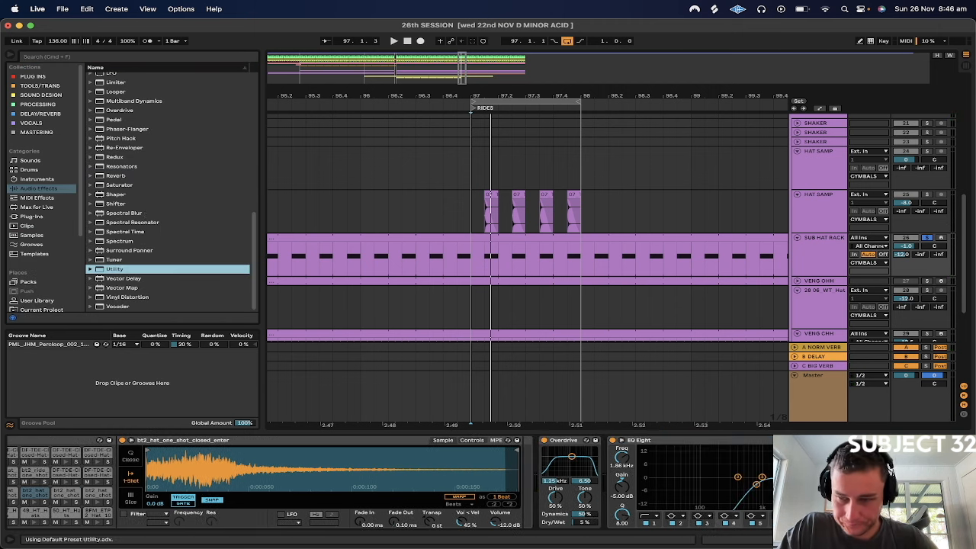
key("space")
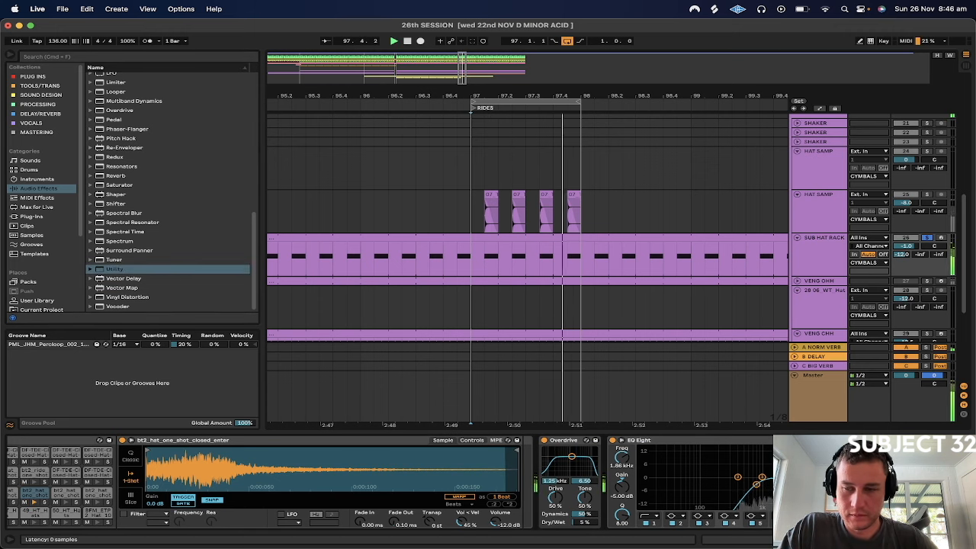
Solo the HAT SAMP track with the offbeat clips and add a Utility after its EQ Eight with Bass Mono turned on
left_click(924, 189)
left_click(928, 195)
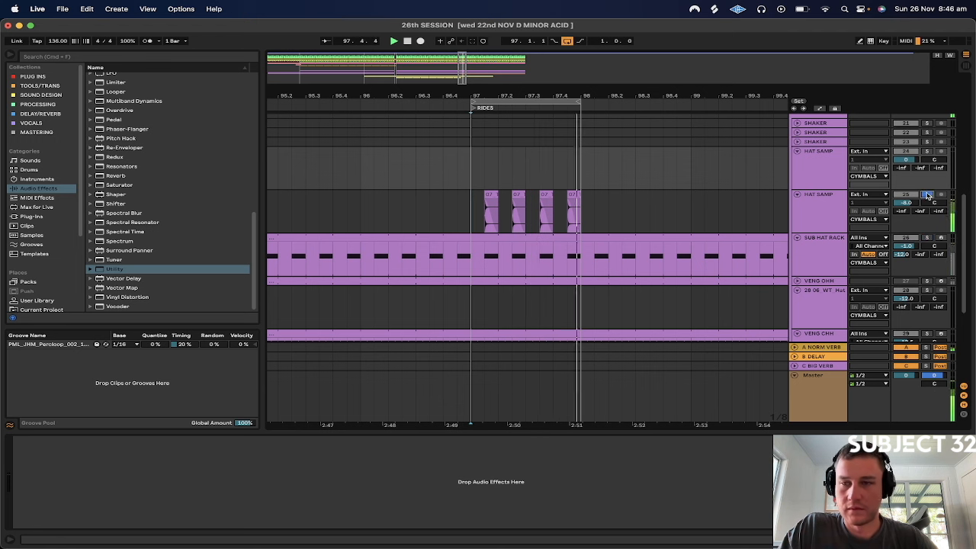
left_click(817, 215)
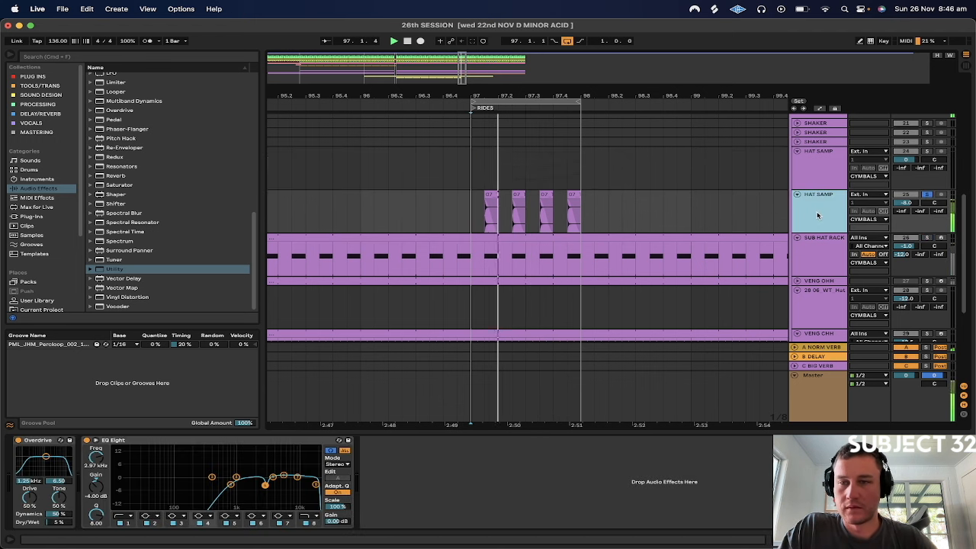
left_click(114, 270)
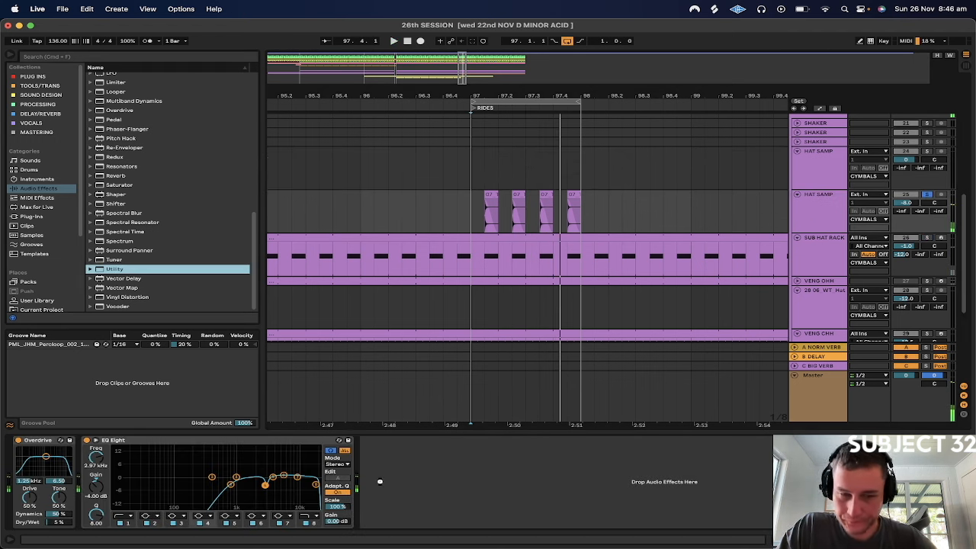
left_click_drag(379, 481, 381, 482)
left_click(378, 514)
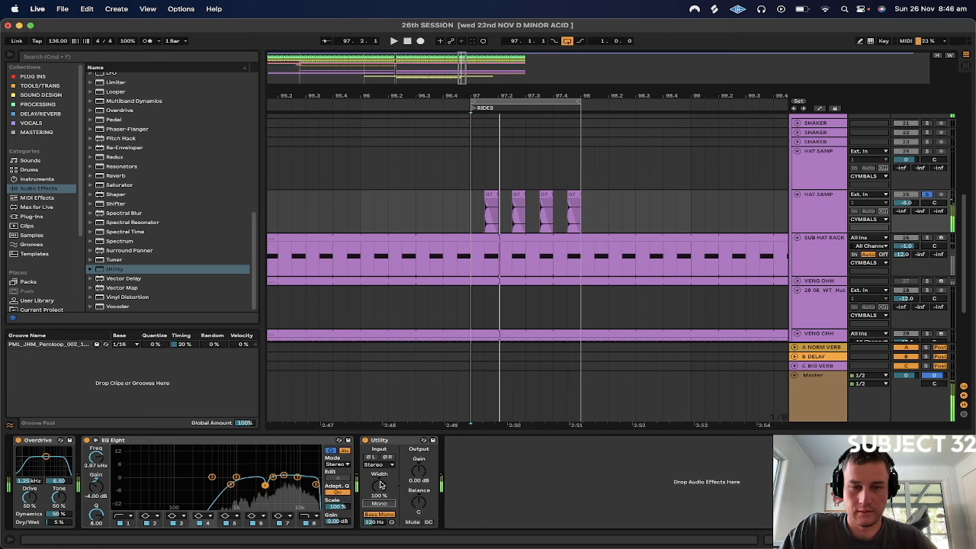
Set the stereo width of the HAT SAMP track's Utility to 123% while the loop plays
key("space")
left_click_drag(379, 486, 378, 434)
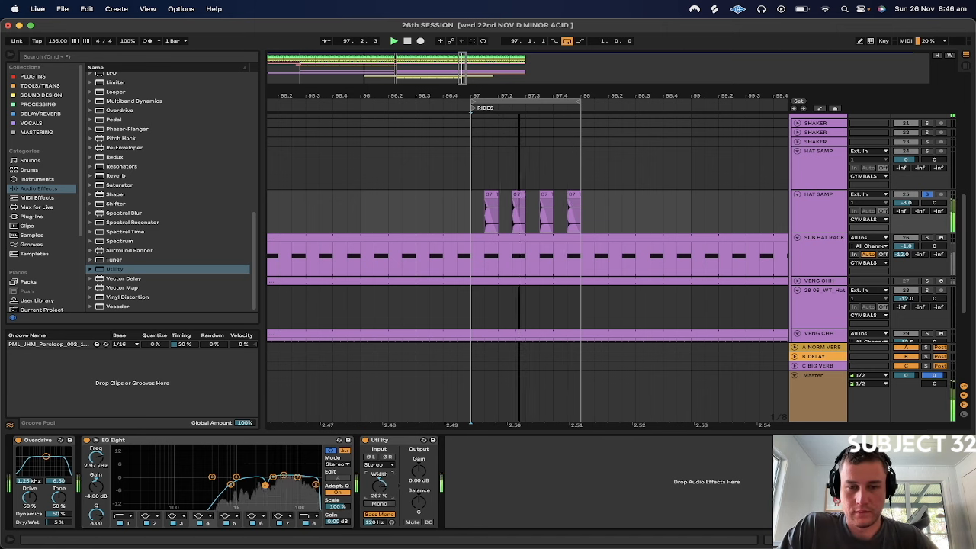
mouse_move(379, 486)
left_mouse_down()
mouse_move(379, 532)
mouse_move(379, 483)
left_mouse_up()
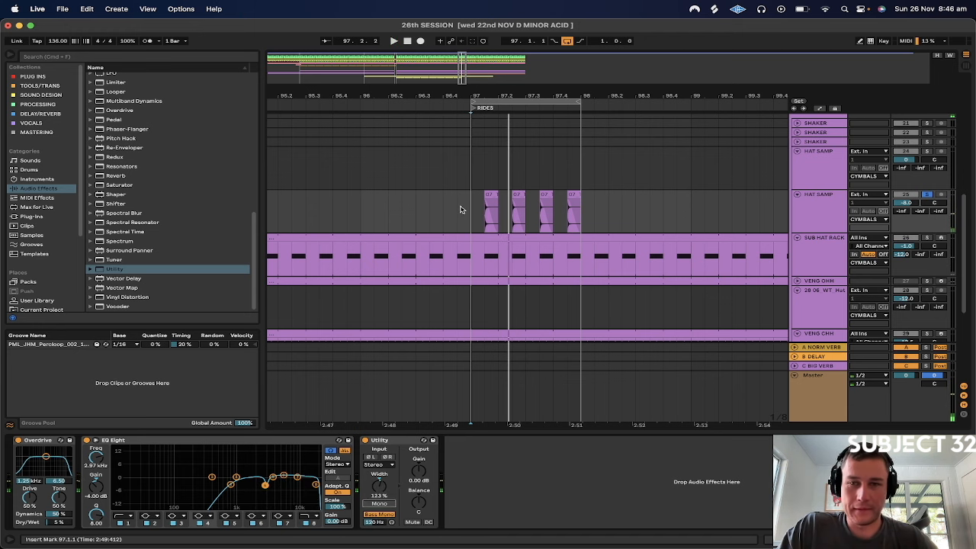
left_click_drag(468, 174, 576, 259)
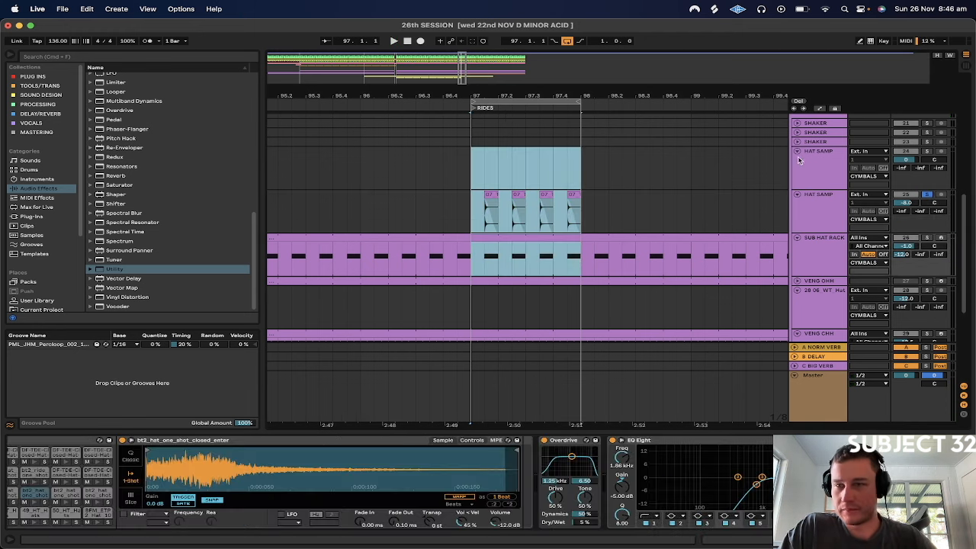
scroll(795, 162, "up", 3)
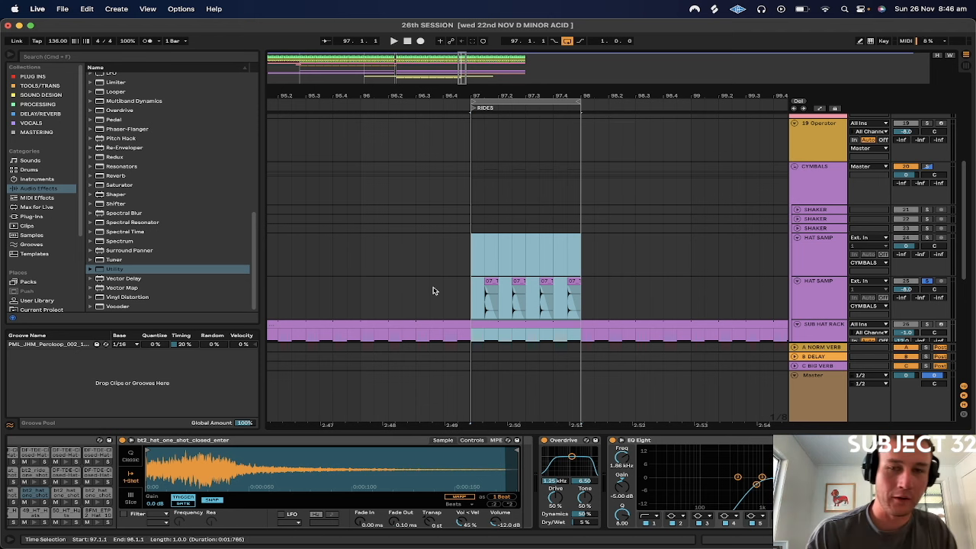
left_click(470, 262)
left_click(471, 262)
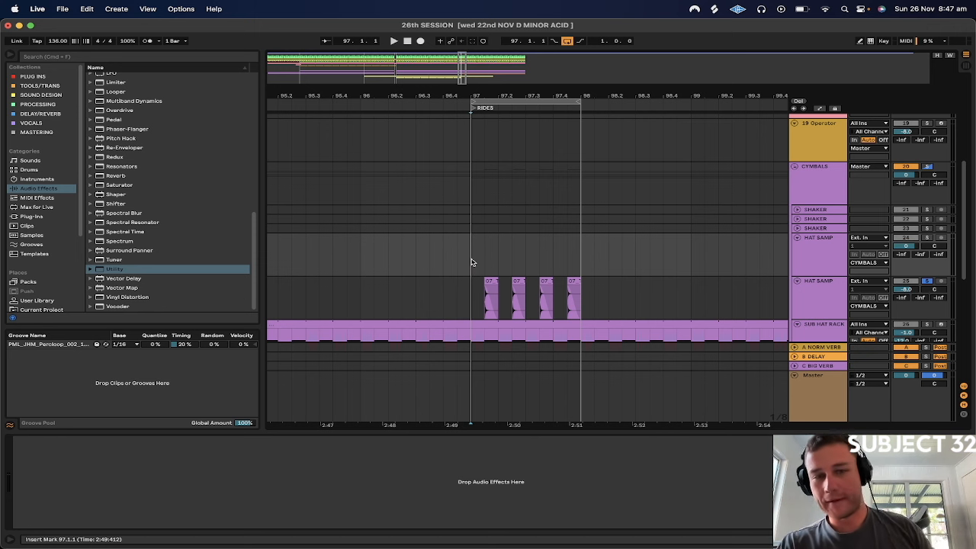
Unsolo the HAT SAMP track, listen to the hats in the full mix, and show the CYMBALS group's effect chain
left_click(927, 281)
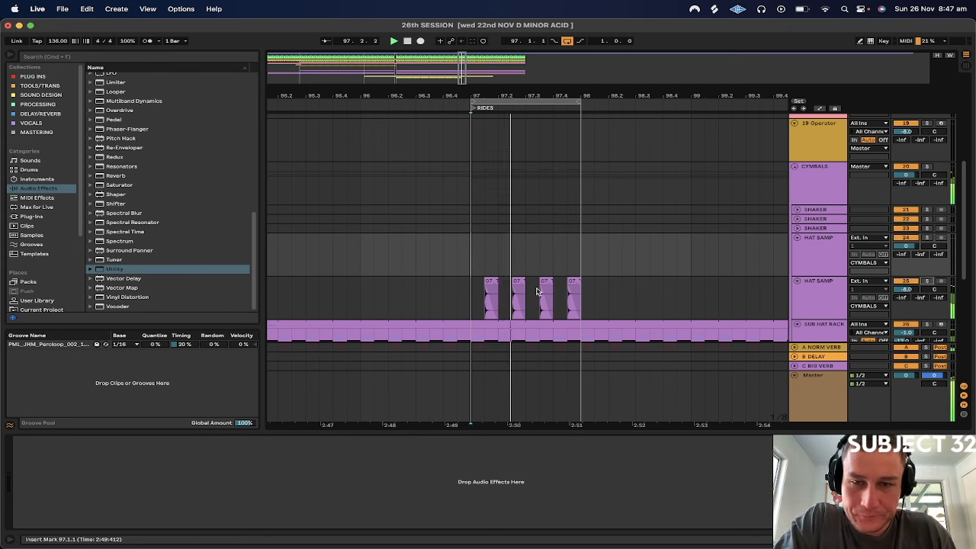
scroll(536, 287, "down", 4)
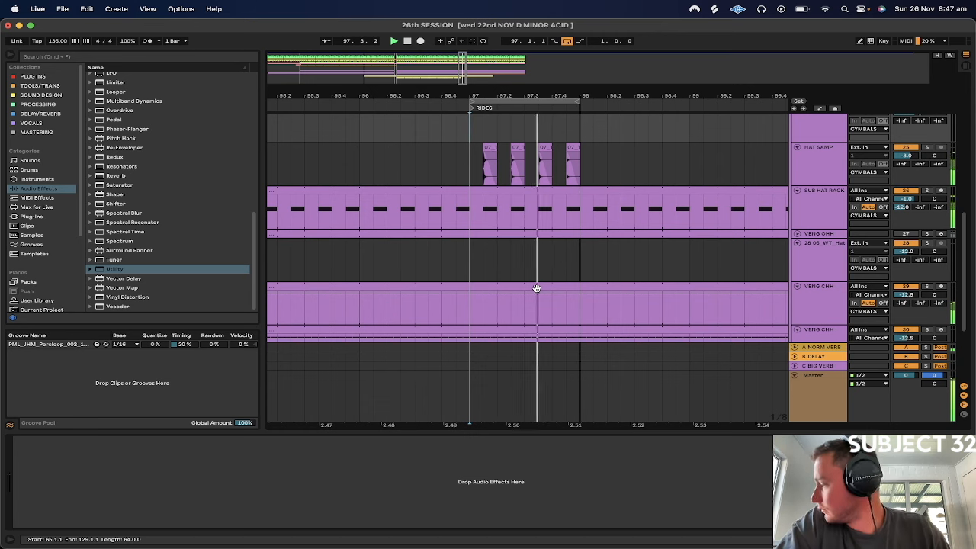
scroll(536, 287, "up", 3)
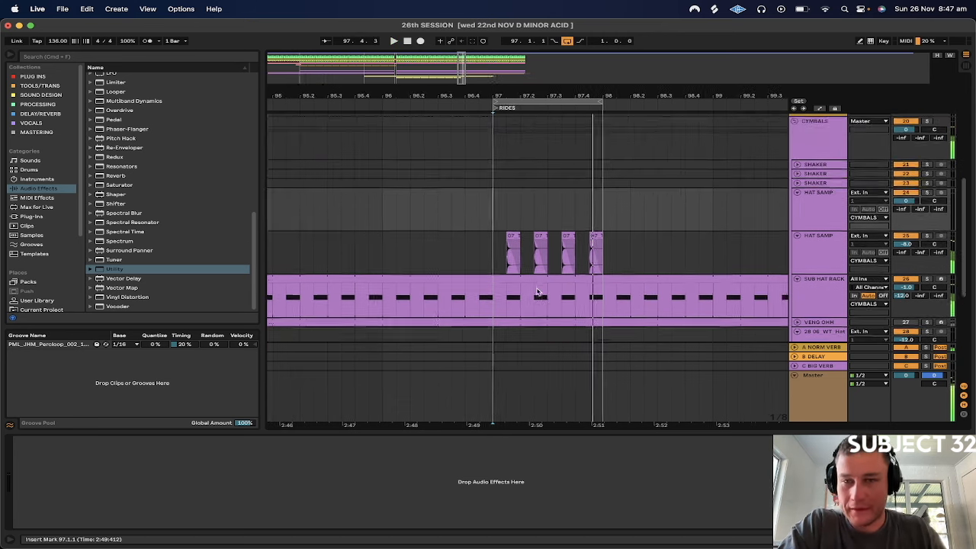
left_click(801, 149)
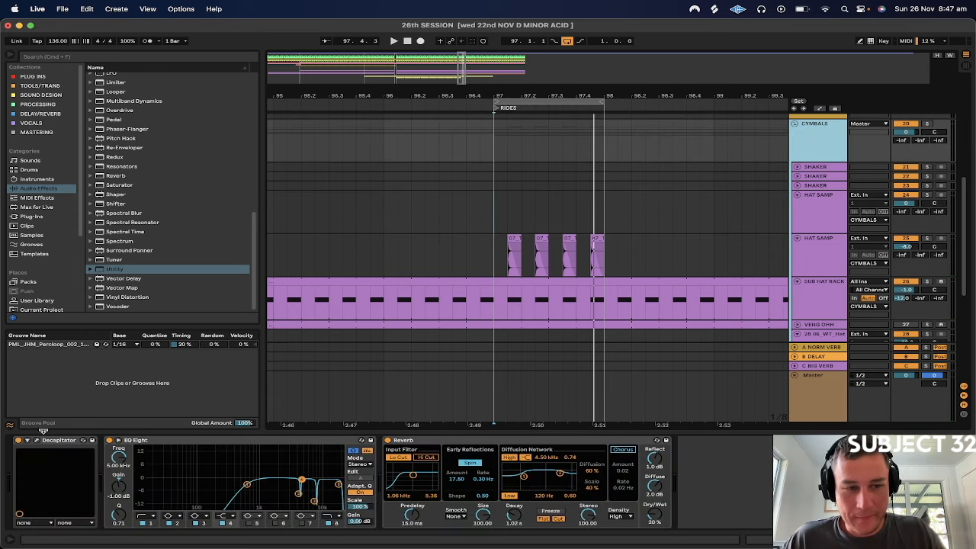
Open the CYMBALS group's Decapitator and set its drive to 3.0 while the loop plays
left_click(35, 441)
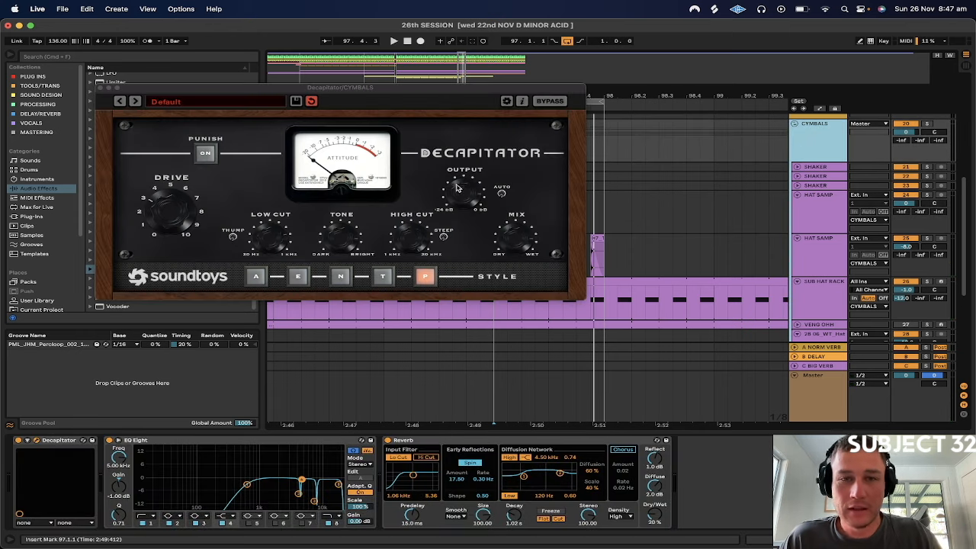
left_click(515, 220)
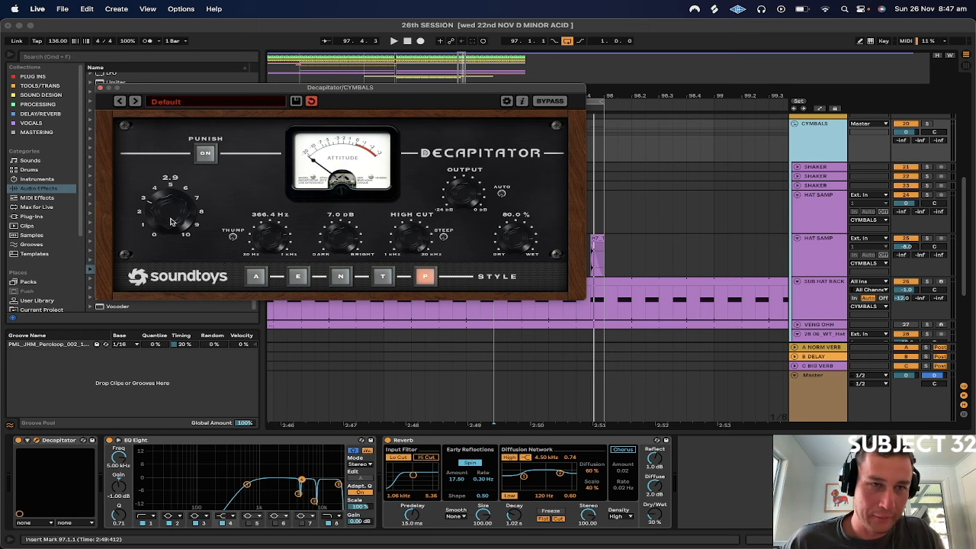
key("space")
left_click_drag(169, 220, 170, 223)
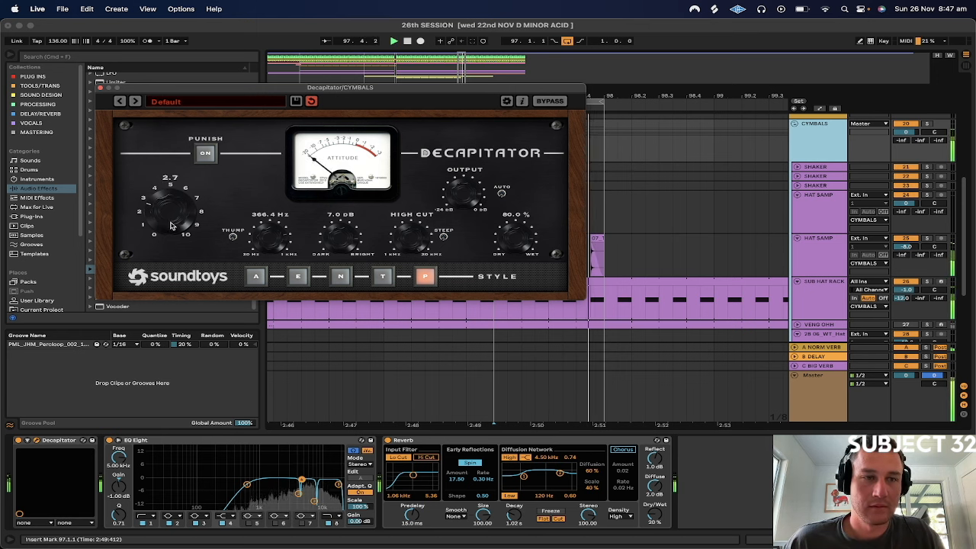
left_click_drag(168, 228, 170, 226)
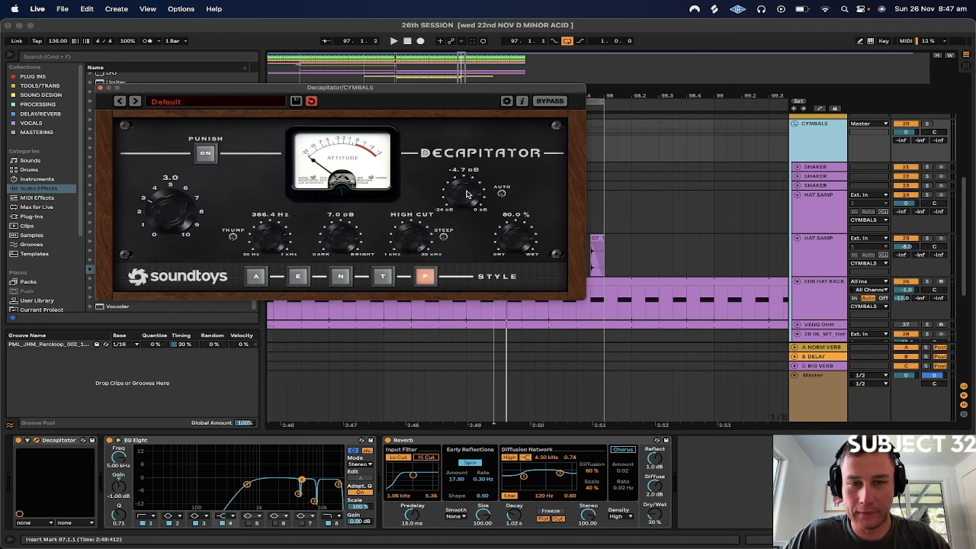
Set the Decapitator's output to -4.0 dB, fine-tune its drive by ear, and close the plug-in window
key("space")
left_click_drag(467, 190, 465, 191)
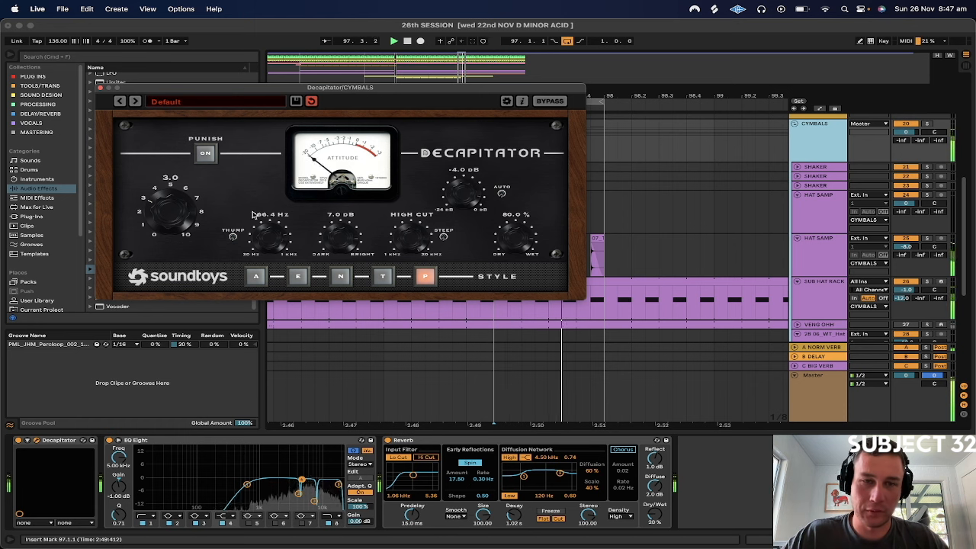
mouse_move(164, 209)
left_mouse_down()
mouse_move(162, 199)
mouse_move(162, 215)
left_mouse_up()
left_click(100, 88)
Shorten the decay time of the CYMBALS group's Reverb to 932 ms and play the loop
key("space")
left_click(514, 516)
left_click_drag(514, 515, 513, 522)
key("space")
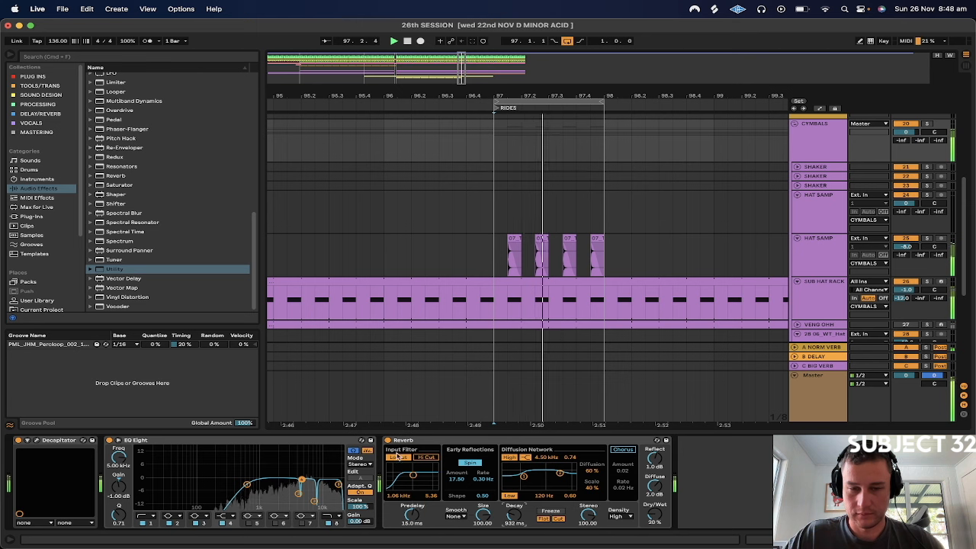
Compare the cymbals with the Reverb bypassed and enabled, and set its Dry/Wet to 10%
left_click(388, 440)
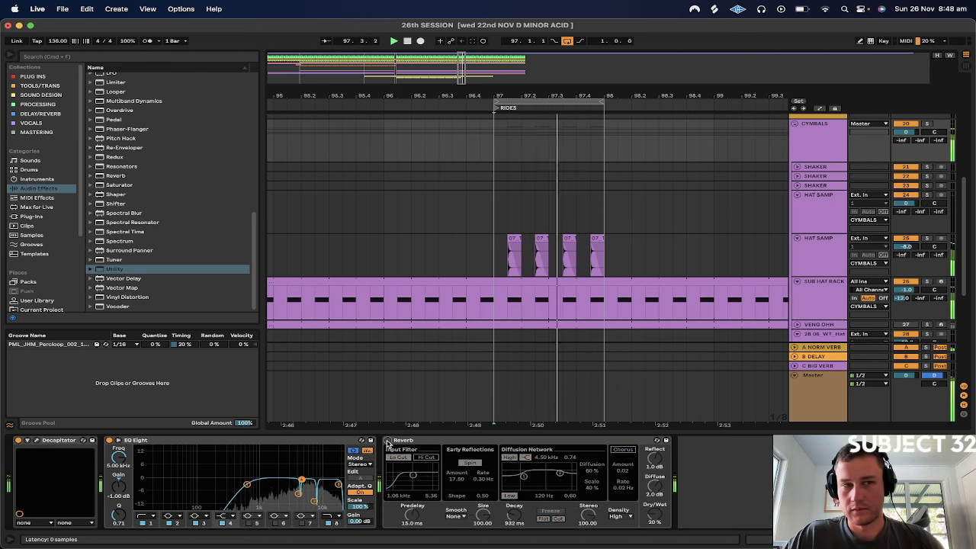
left_click(388, 440)
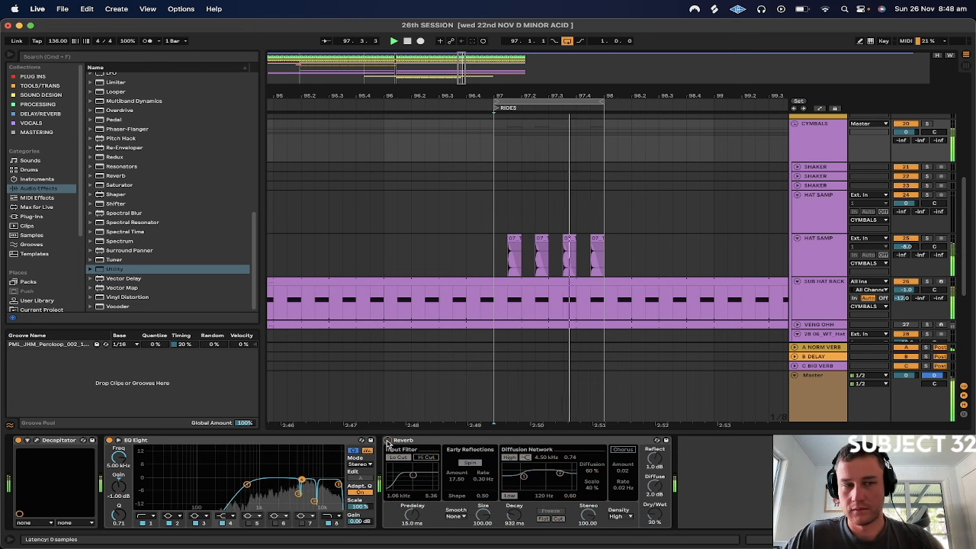
left_click_drag(654, 514, 655, 525)
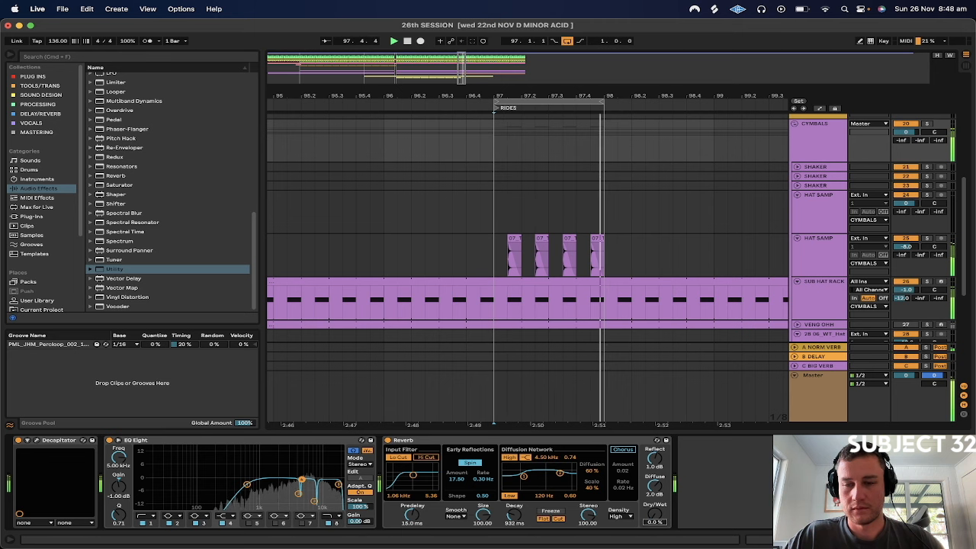
left_click(656, 522)
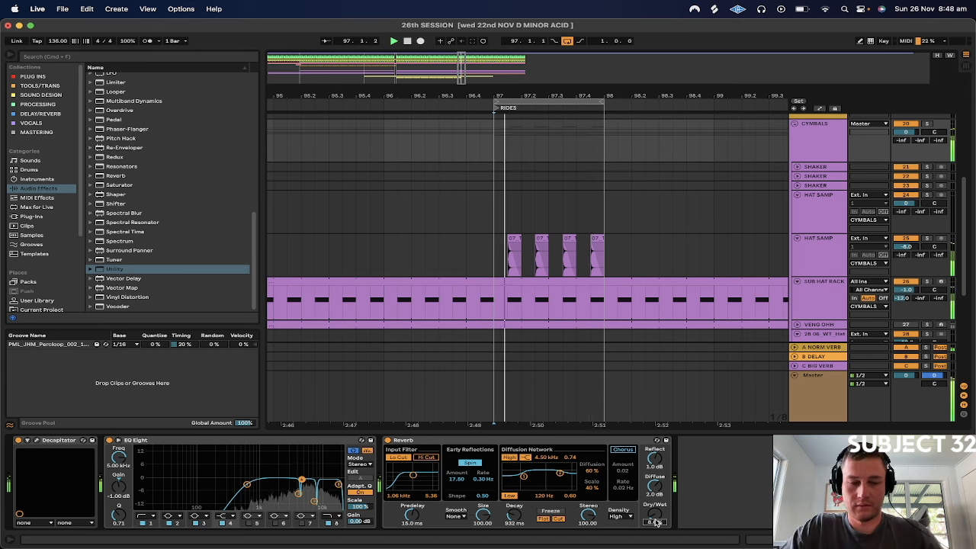
type("10")
key("Return")
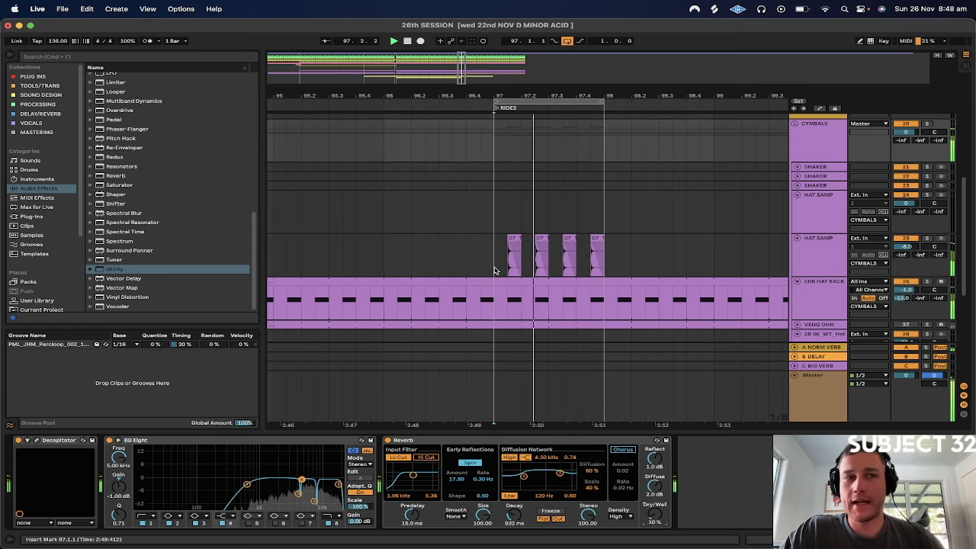
Add an Erosion effect to the end of the CYMBALS group's chain and switch it to Wide Noise
left_click(815, 140)
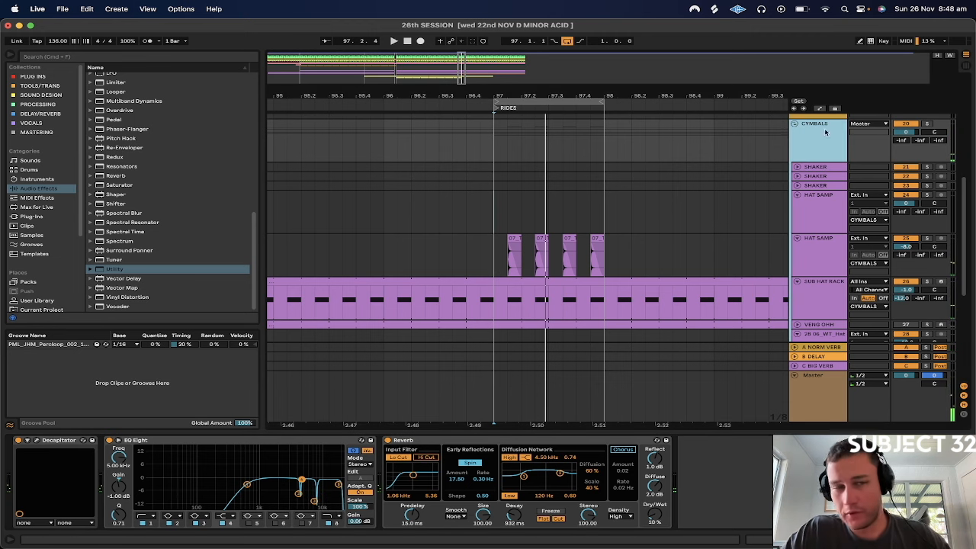
scroll(126, 189, "up", 4)
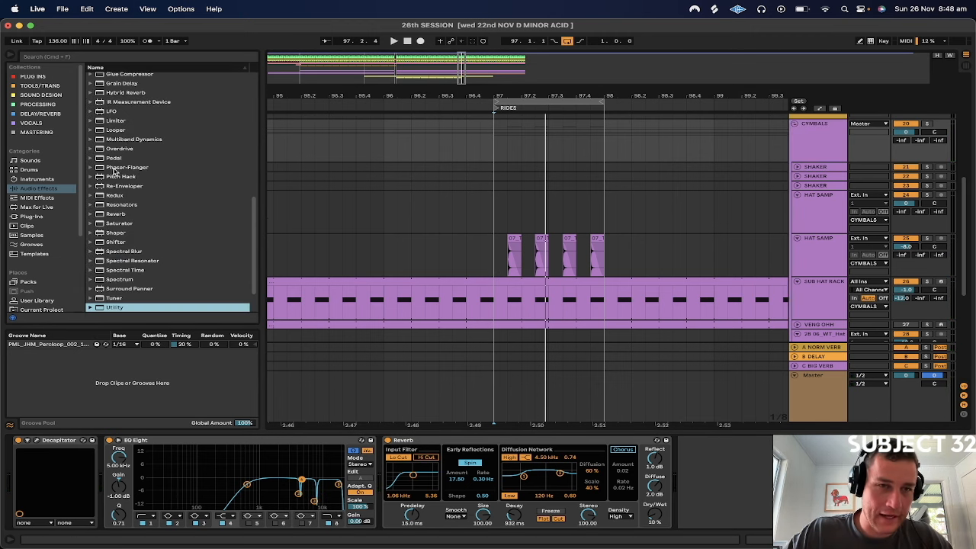
scroll(127, 152, "up", 3)
scroll(103, 187, "up", 5)
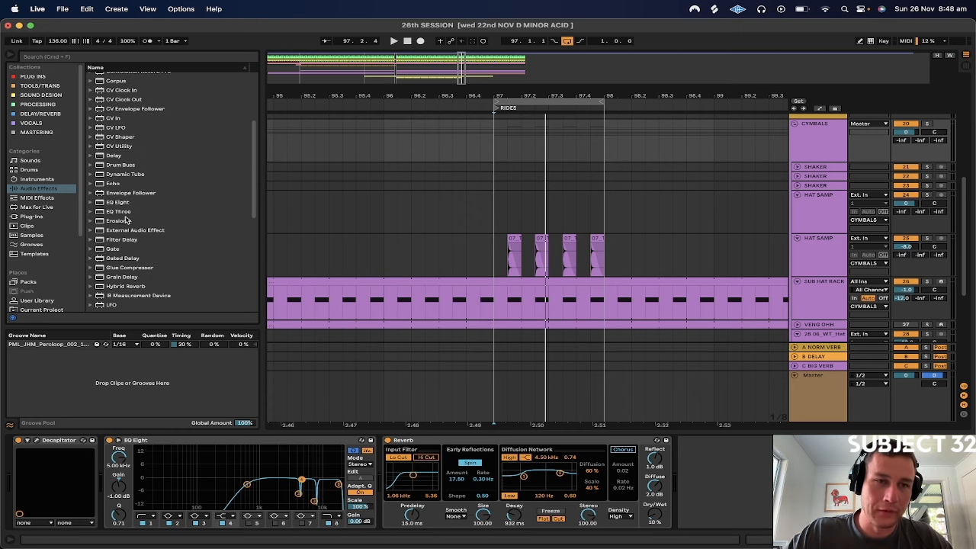
left_click(120, 220)
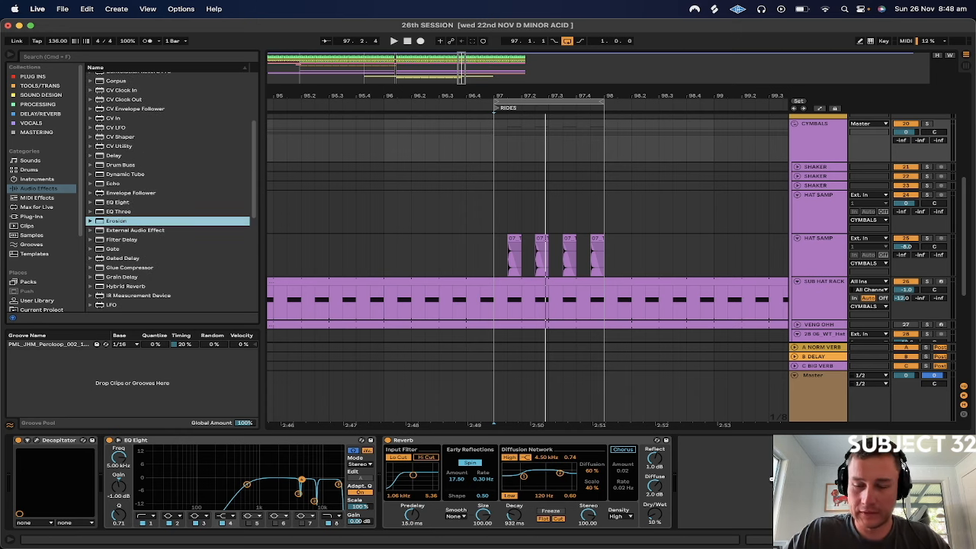
left_click_drag(712, 510, 712, 503)
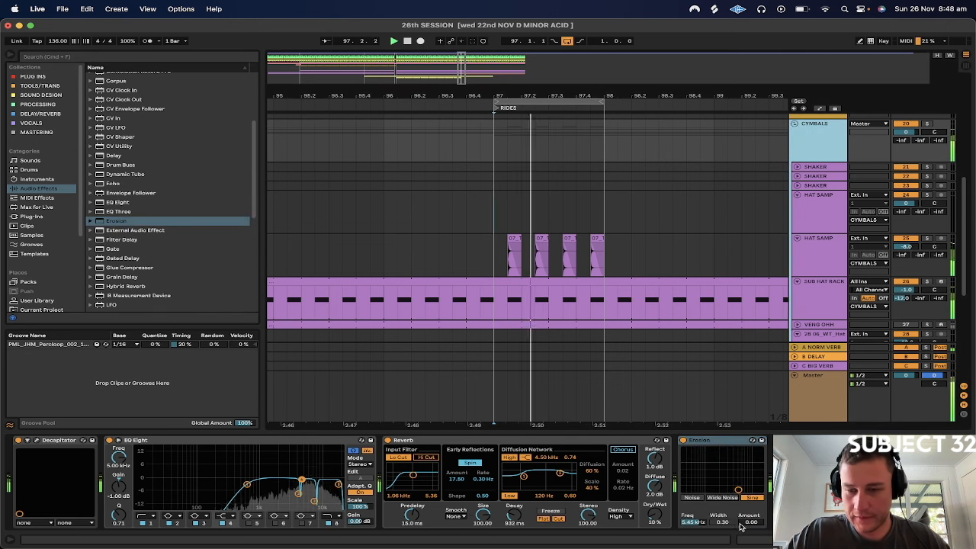
left_click(722, 497)
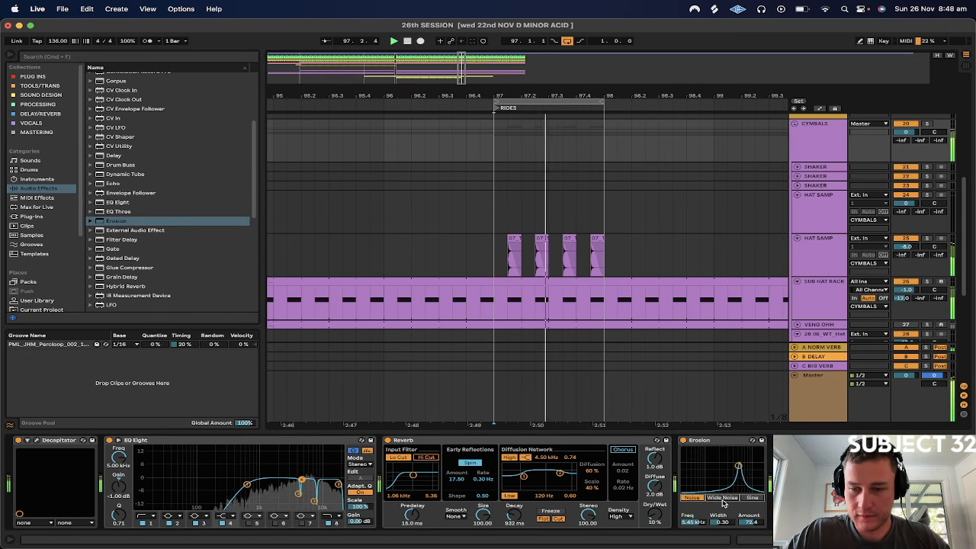
Set the Erosion frequency to 2.48 kHz, width to 2.50, and amount to 8.90
left_click_drag(741, 522, 741, 548)
left_click(693, 522)
left_click_drag(693, 522, 725, 495)
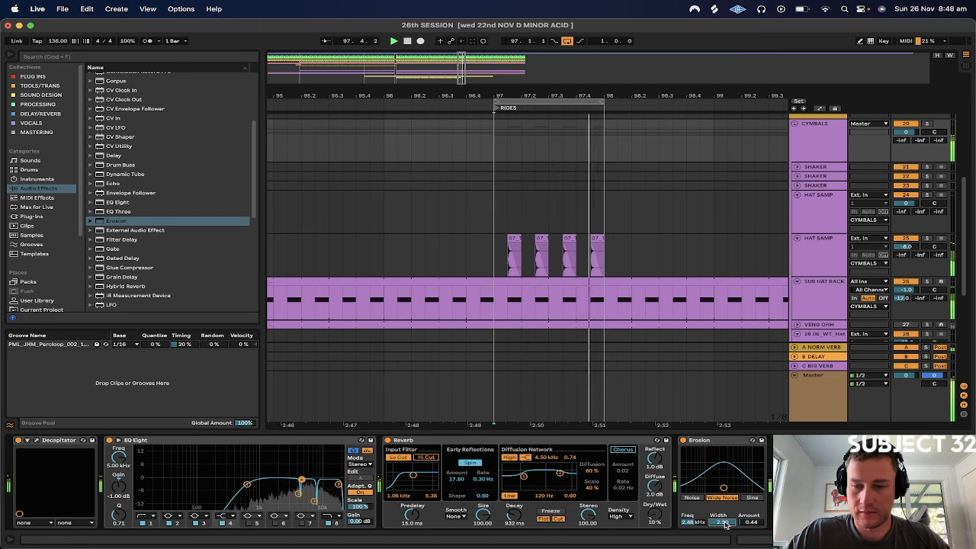
left_click_drag(752, 525, 751, 515)
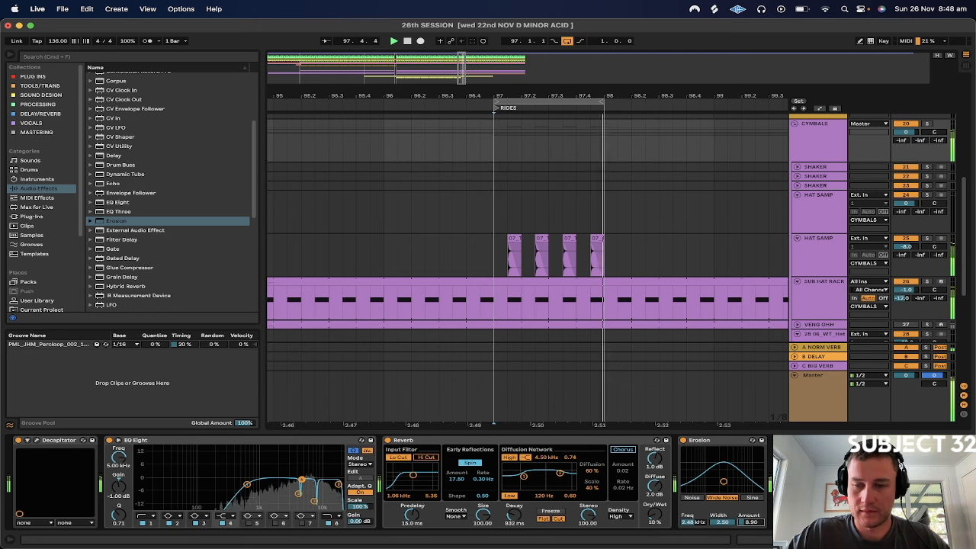
Bypass Erosion, try it at the start of the CYMBALS chain, and delete it
left_click(683, 440)
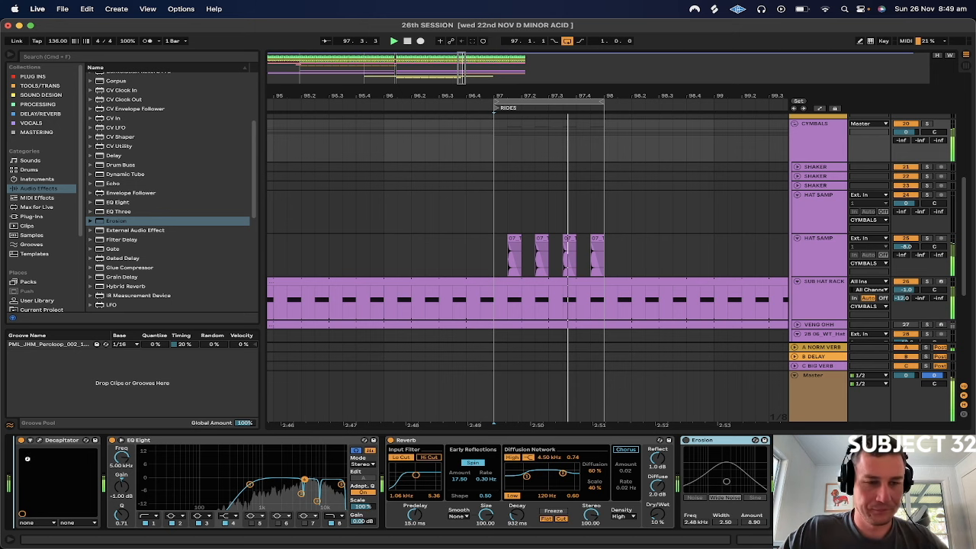
left_click_drag(701, 440, 34, 442)
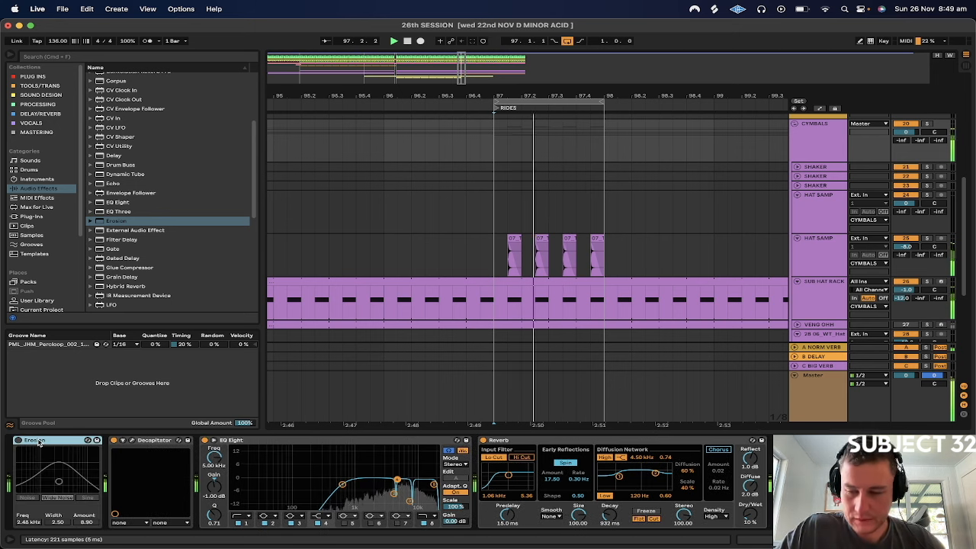
key("Delete")
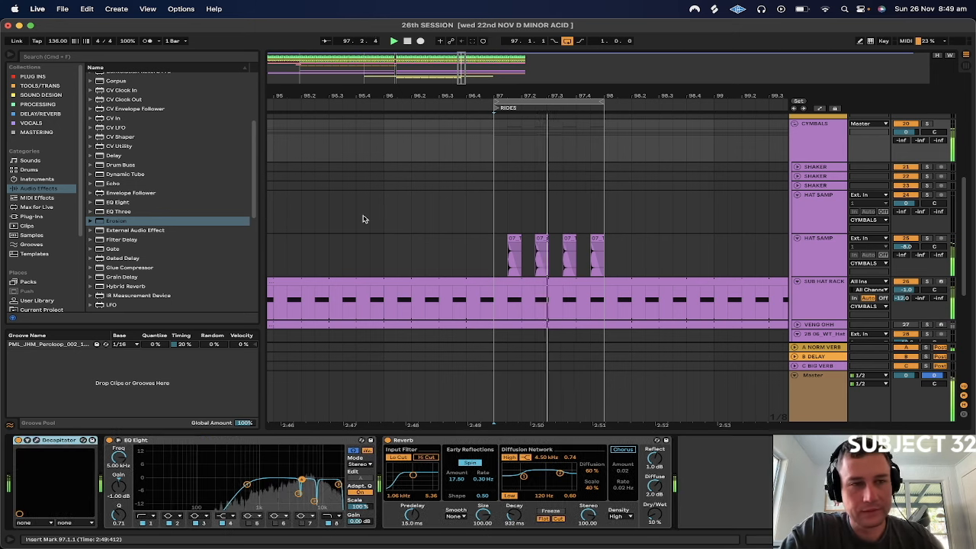
Copy the one-bar offbeat HAT SAMP pattern at bar 97 and paste it at bar 17, where LOW END starts
left_click_drag(612, 92, 513, 49)
left_click_drag(483, 266, 512, 267)
key("super+c")
key("space")
left_click_drag(430, 96, 427, 38)
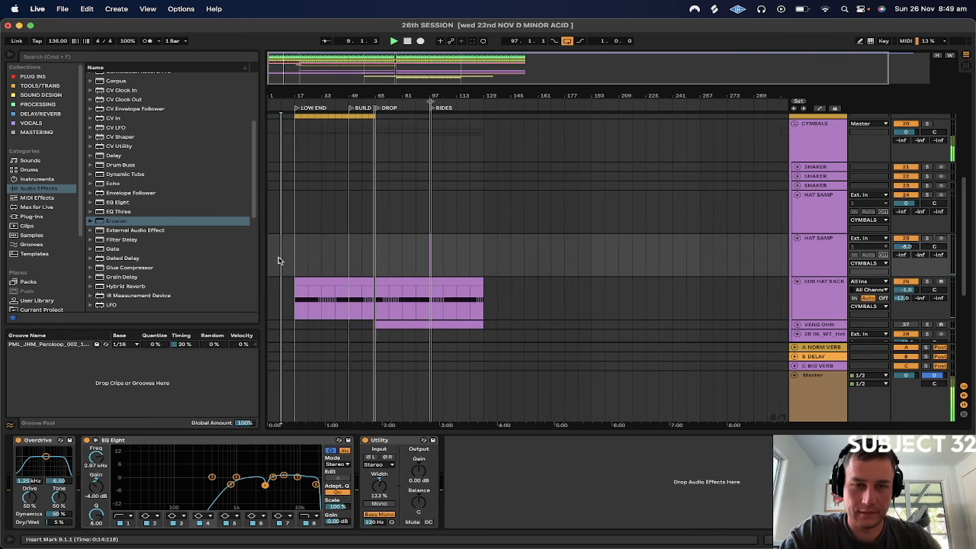
left_click(293, 260)
key("shift+Right")
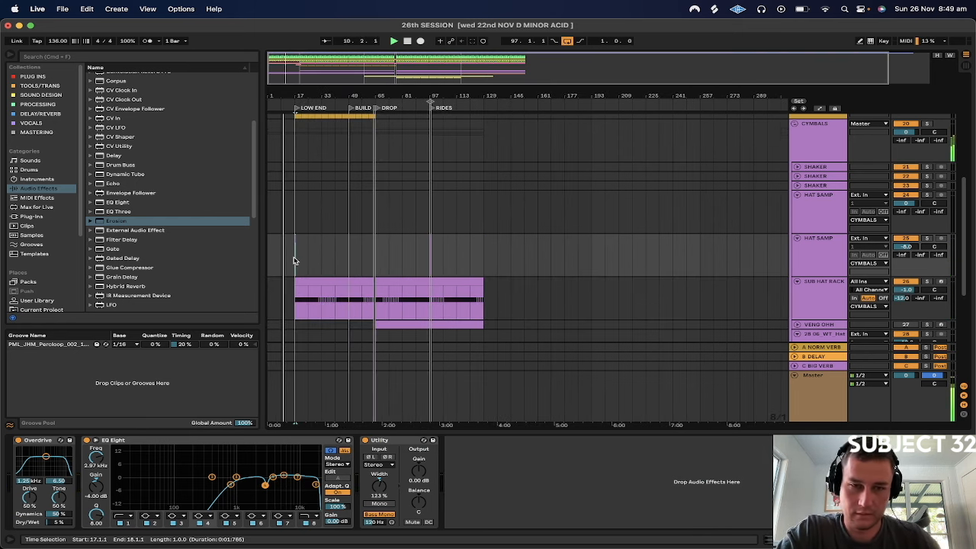
left_click_drag(296, 94, 356, 134)
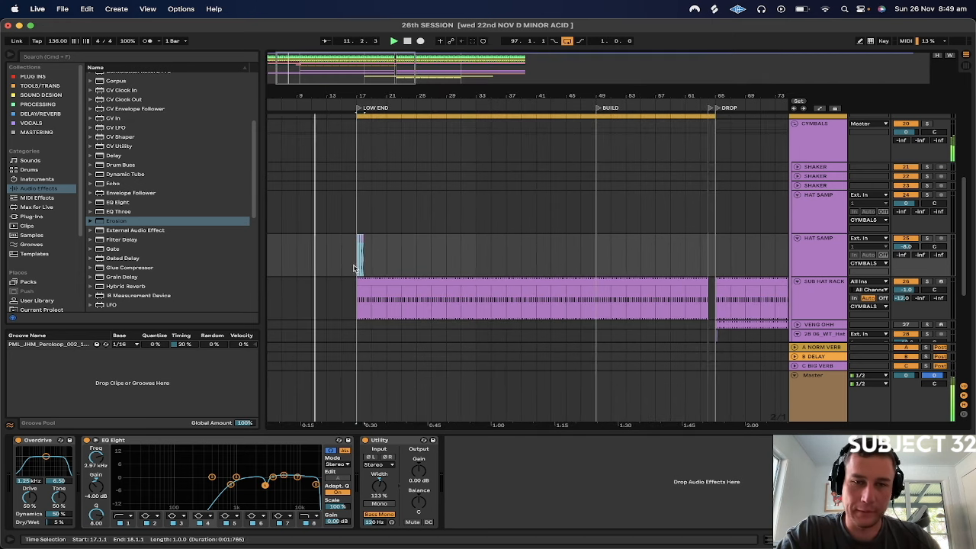
left_click_drag(352, 90, 356, 94)
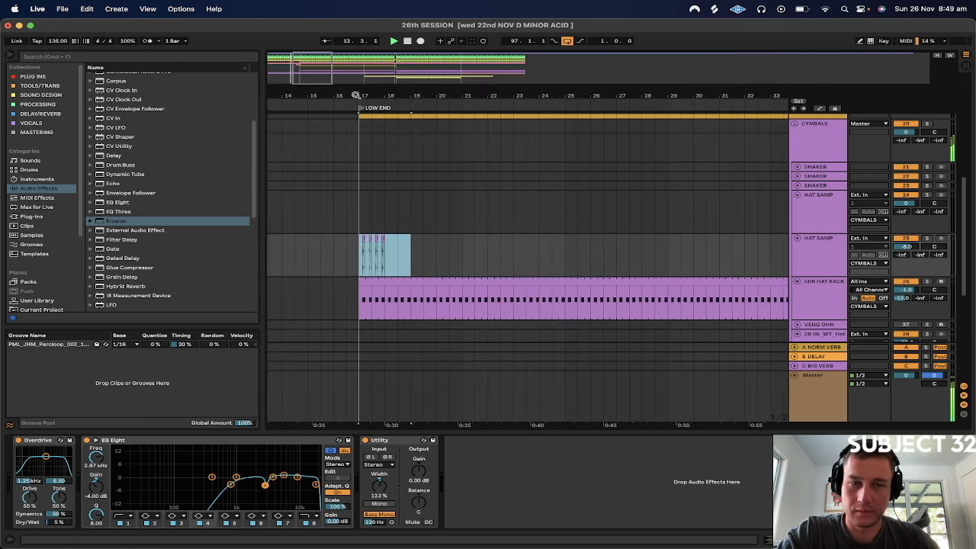
Duplicate the one-bar HAT SAMP pattern at bar 17 to fill at least four bars
left_click_drag(364, 255, 392, 265)
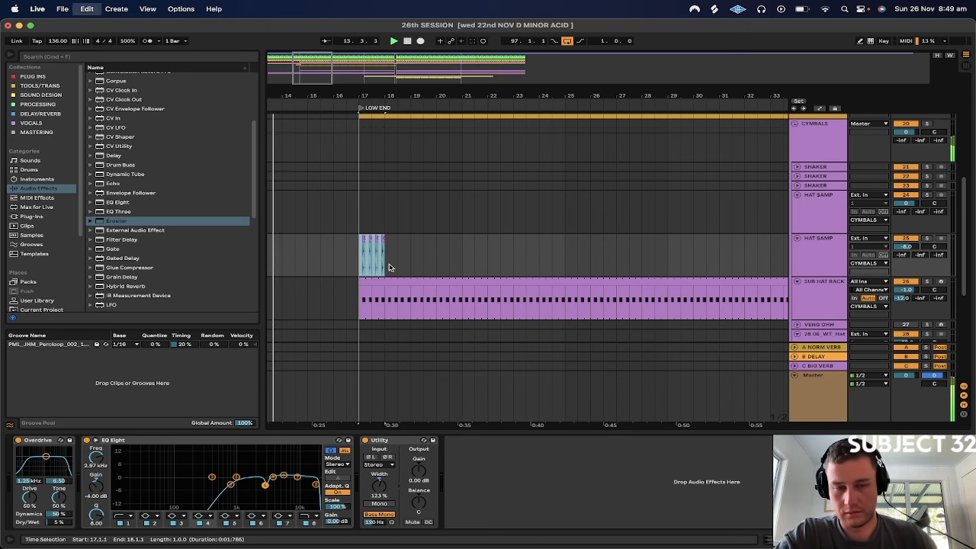
key("super+d")
key("super+d")
key("super+d")
key("super+d")
Duplicate the four-bar HAT SAMP block from bar 17 repeatedly up to bar 129, undo the surplus copy, and stop playback
key("super+d")
key("super+d")
left_click_drag(467, 264, 382, 260)
left_click(462, 259)
left_click_drag(462, 257, 360, 255)
key("super+d")
key("super+d")
key("super+d")
key("super+d")
key("super+d")
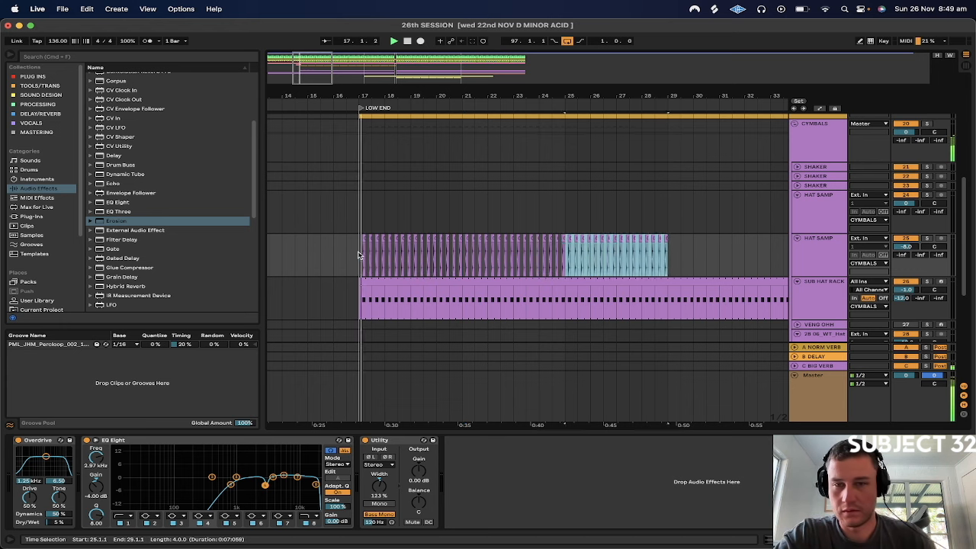
key("super+d")
key("super+d")
key("super+d")
key("super+d")
key("super+d")
key("super+d")
key("super+d")
key("super+d")
key("super+d")
key("super+d")
key("super+d")
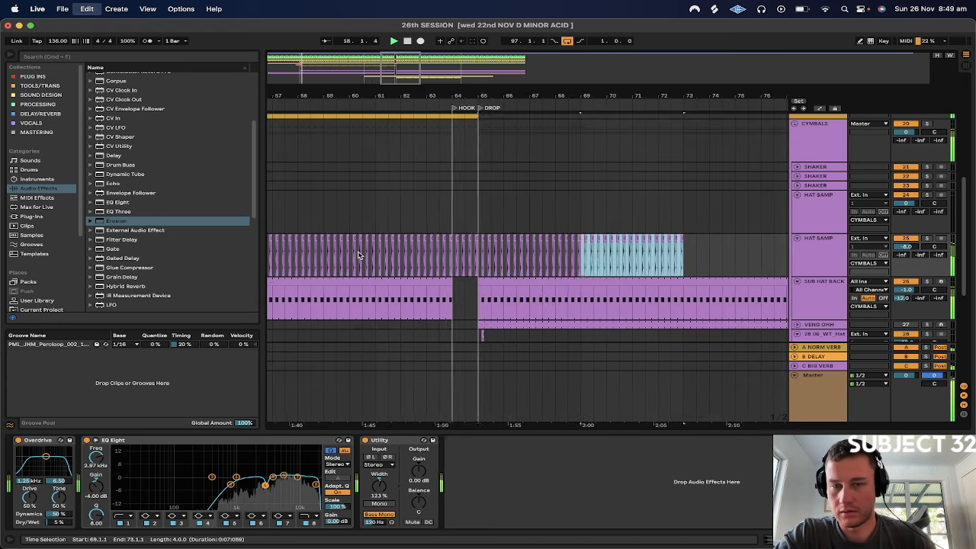
key("super+d")
key("super+d")
key("super+d")
key("super+d")
key("super+d")
key("super+d")
key("super+d")
key("super+d")
key("super+d")
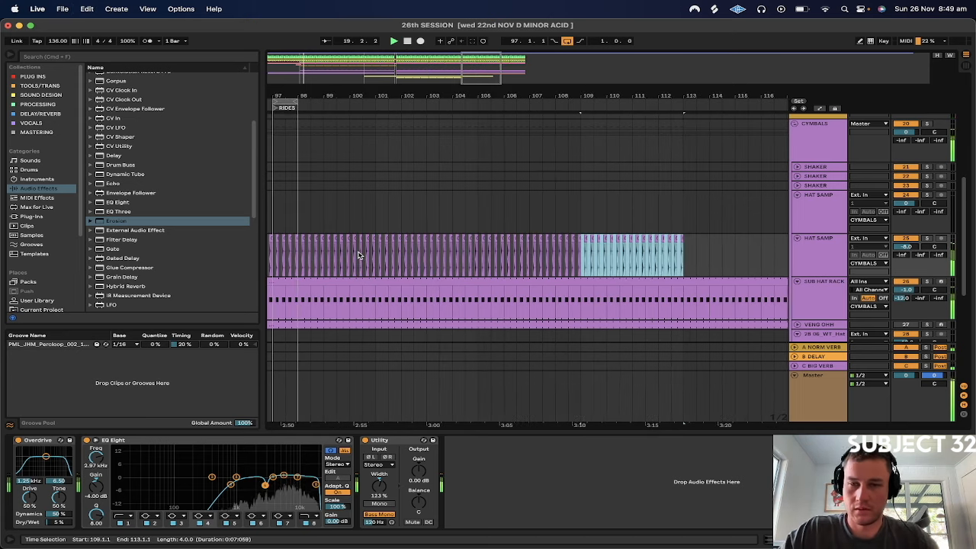
key("super+d")
key("super+d")
key("super+d")
key("super+z")
key("space")
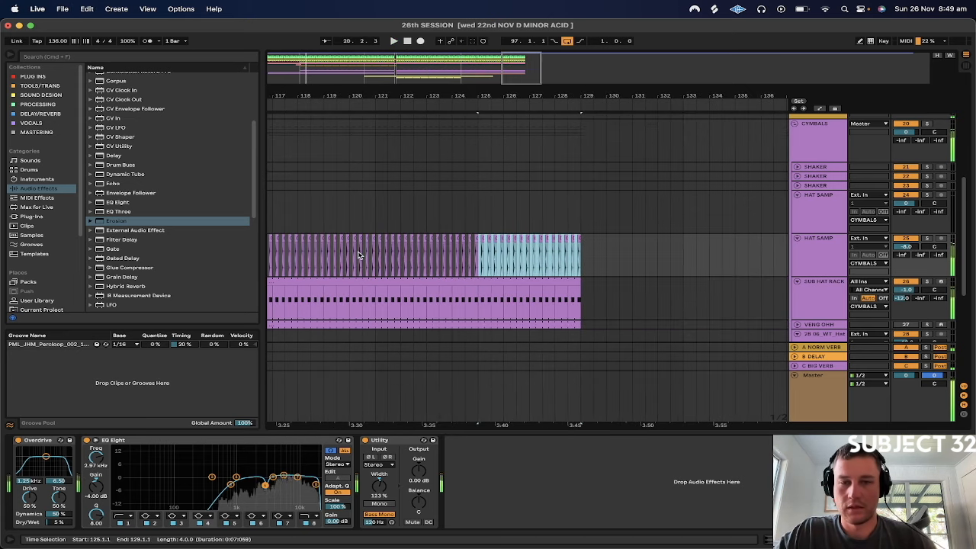
Select the HAT SAMP clips in bar 64, over the gap at the HOOK marker
scroll(359, 256, "left", 10)
scroll(360, 255, "left", 15)
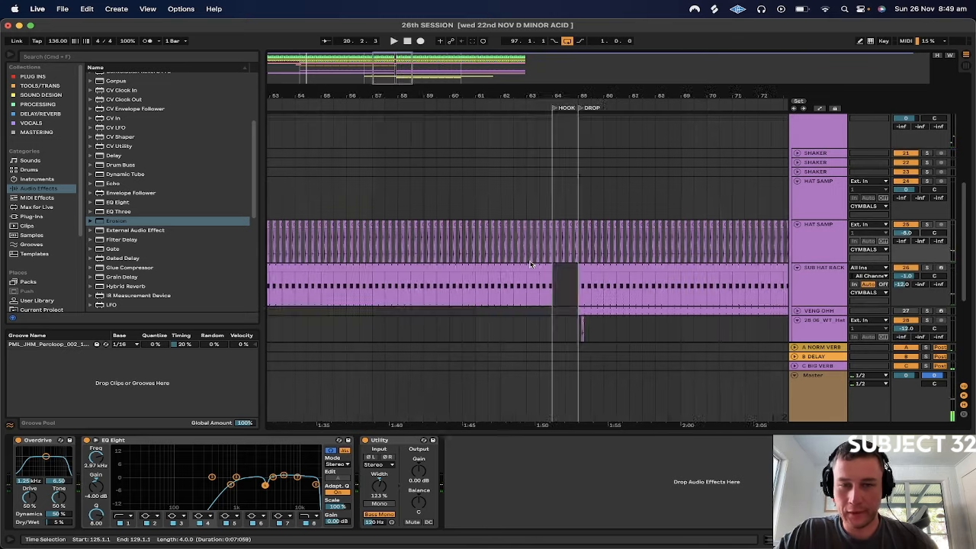
left_click_drag(568, 257, 591, 259)
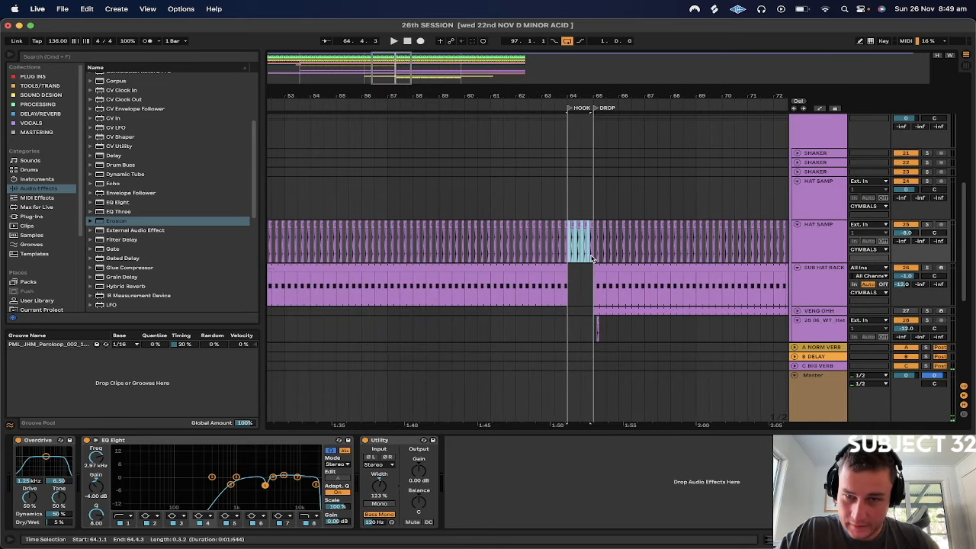
Clear the HAT SAMP clips from bar 64 and delete the 28 06_WT_Hat track
scroll(587, 256, "down", 5)
scroll(594, 254, "right", 3)
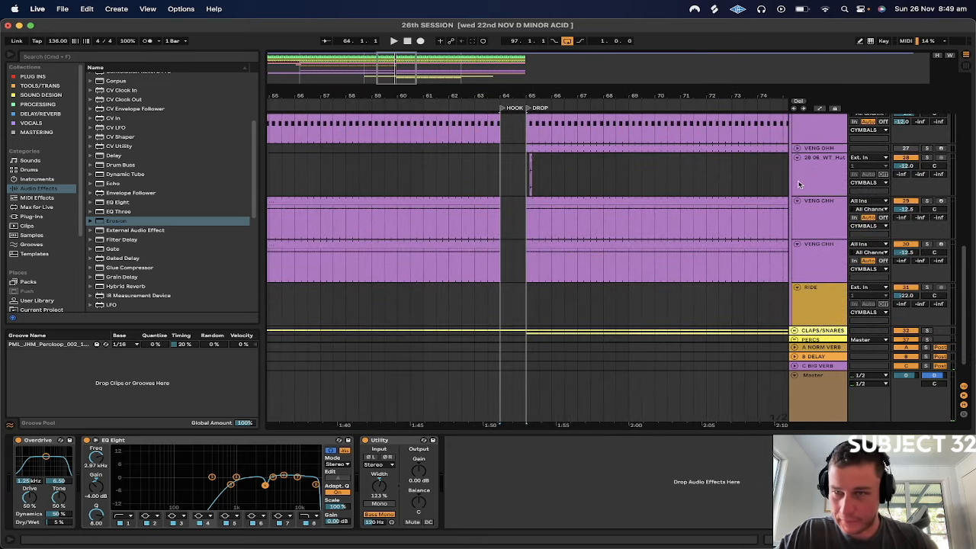
left_click(814, 179)
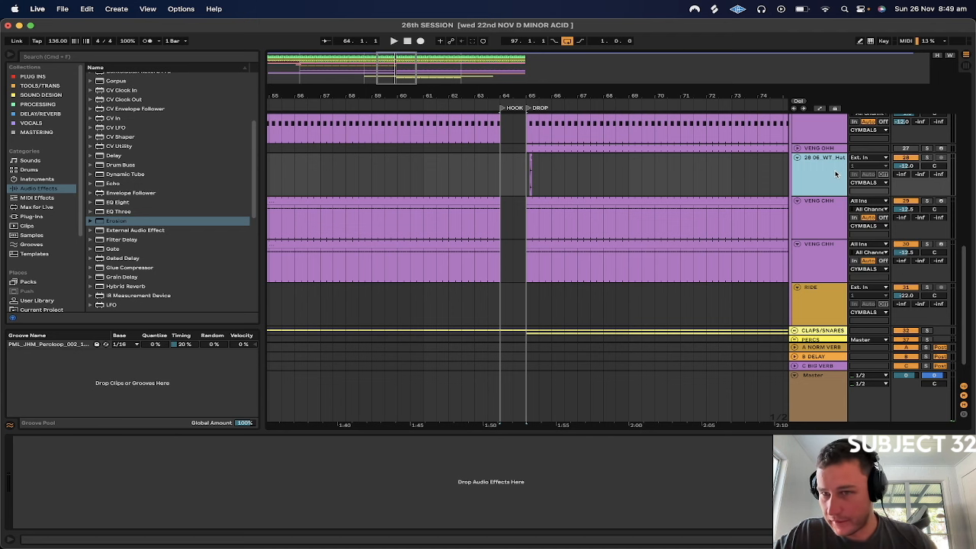
key("Delete")
scroll(835, 174, "up", 2)
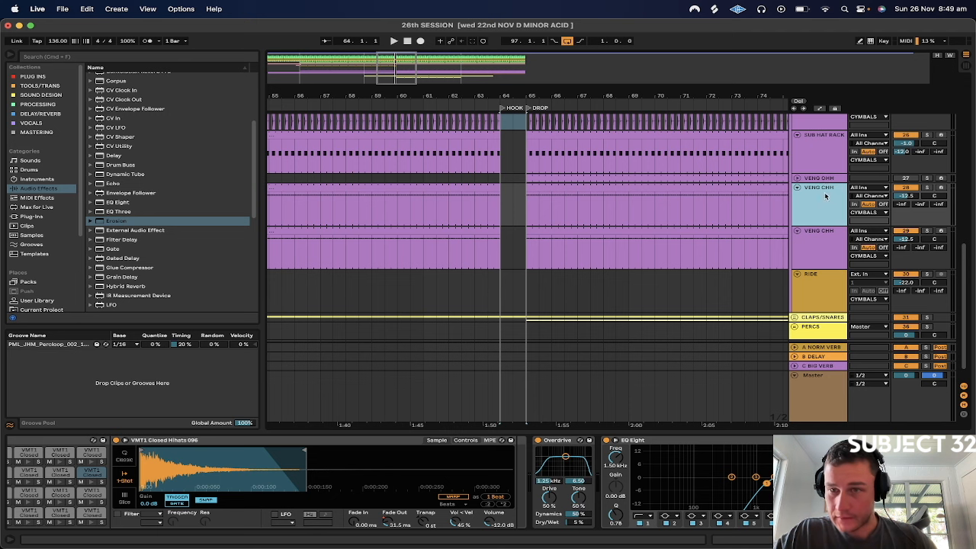
Open PanMan on the first VENG CHH track, solo that track and play it from the DROP marker
left_click(807, 233)
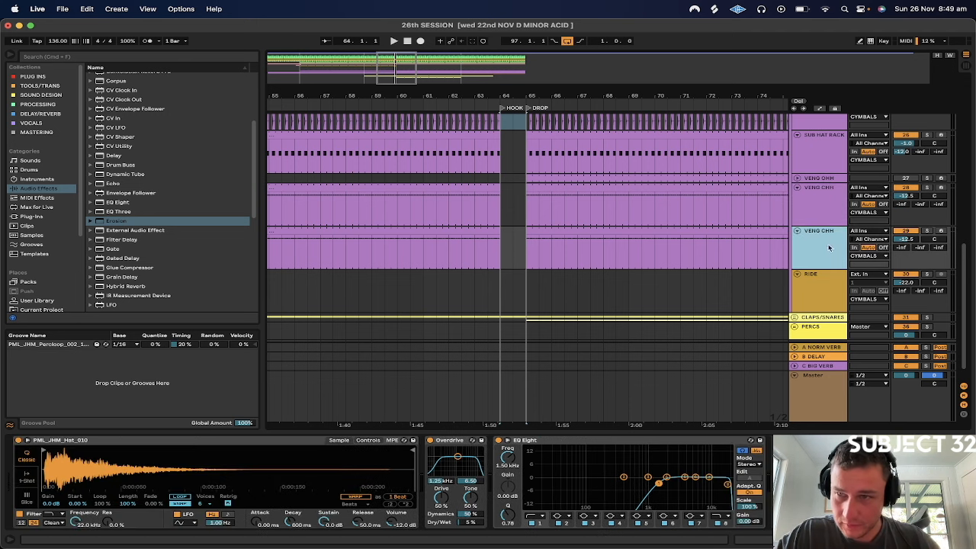
left_click(819, 201)
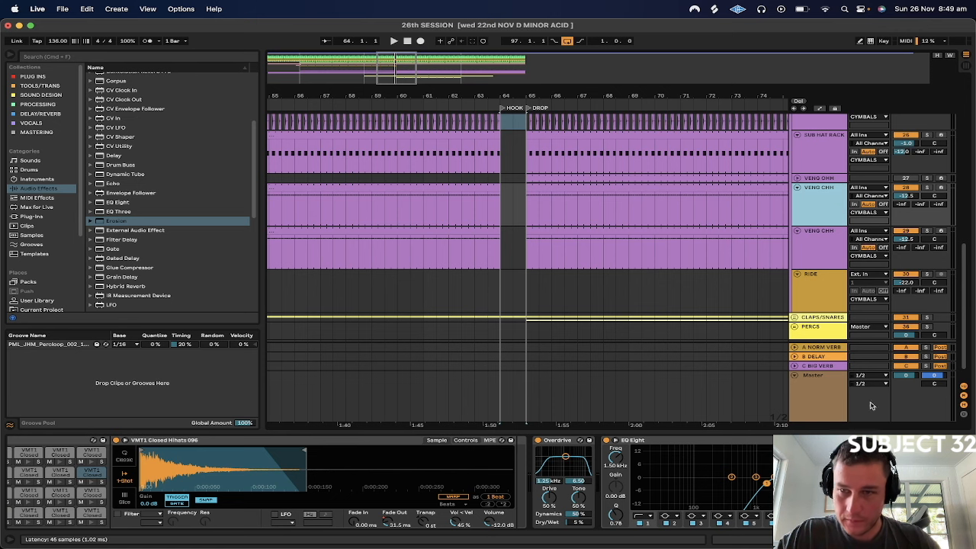
left_click(868, 440)
left_click(926, 189)
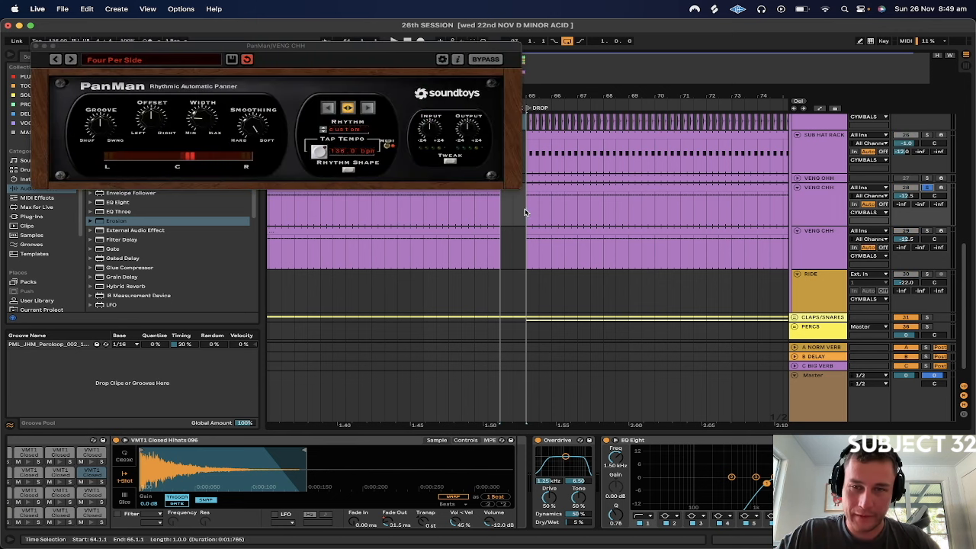
key("space")
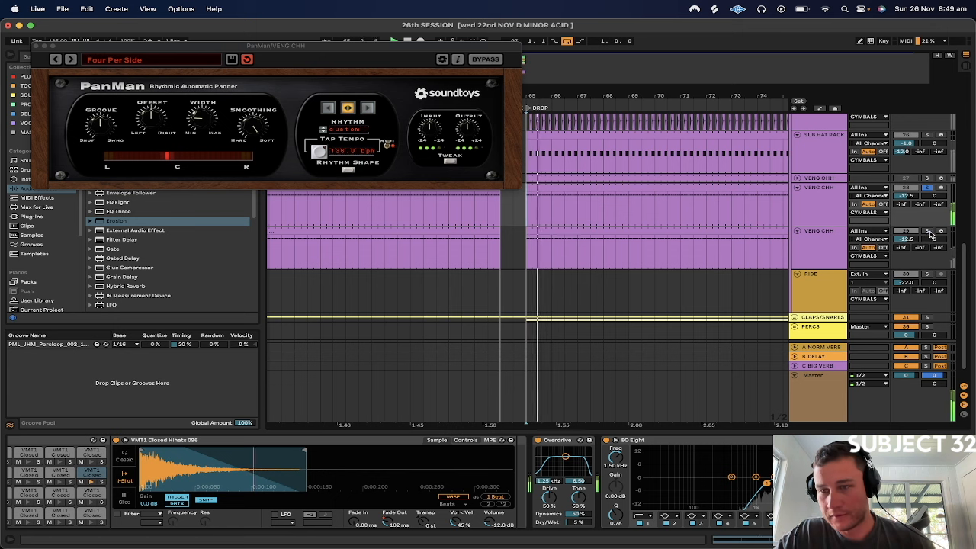
Solo the second VENG CHH track, stop playback and rename the track VENG CHH #2
left_click(793, 259)
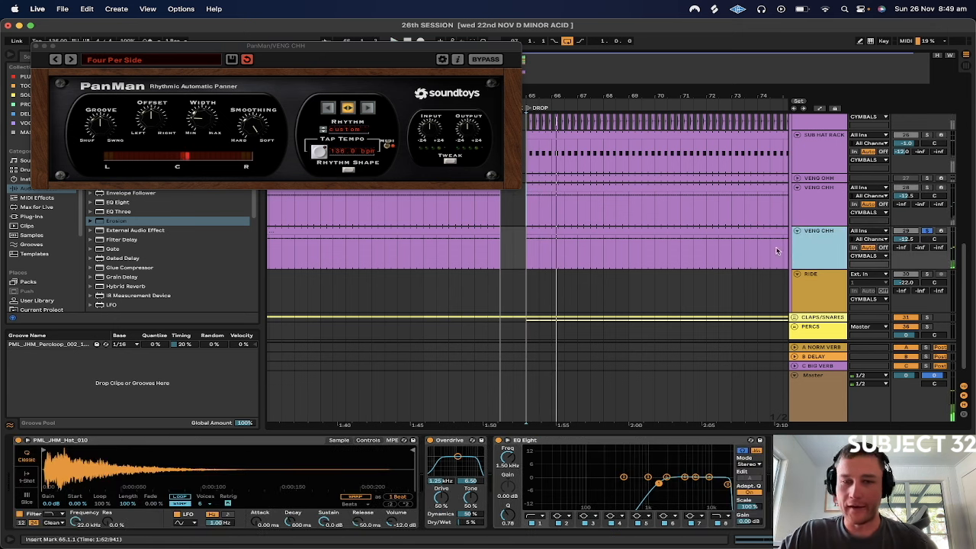
right_click(810, 242)
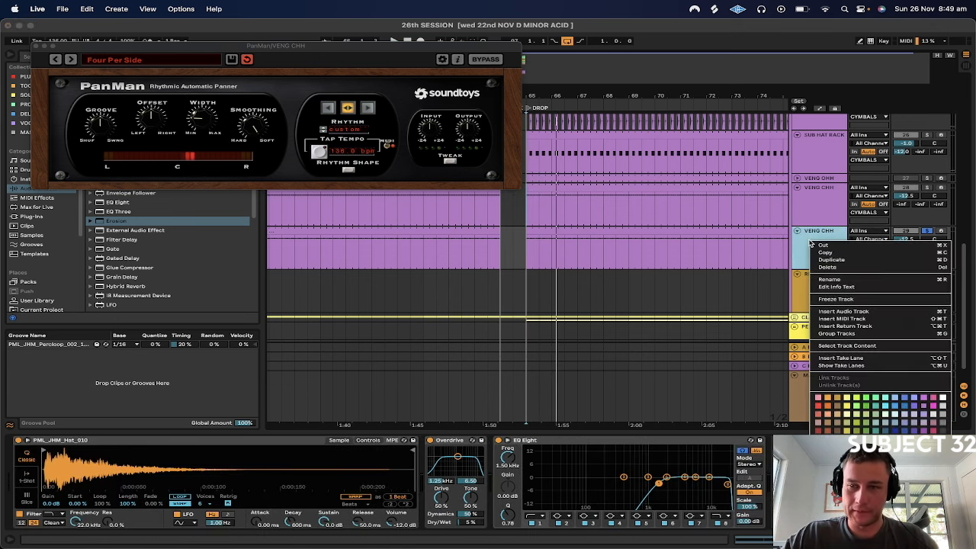
left_click(825, 280)
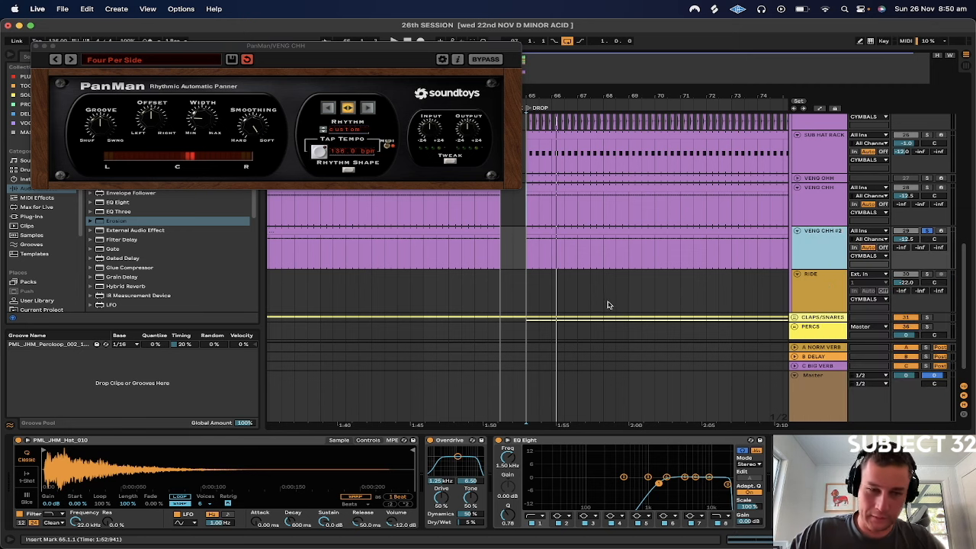
Audition both VENG CHH tracks soloed from DROP, trying VENG CHH #2 at -3.8 dB and undoing that volume change
left_click(528, 257)
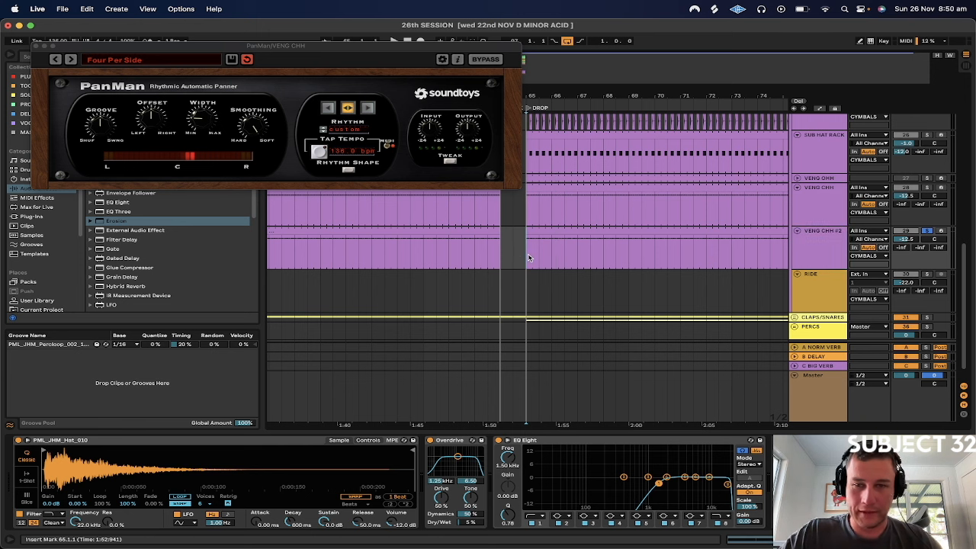
left_click(928, 188)
key("space")
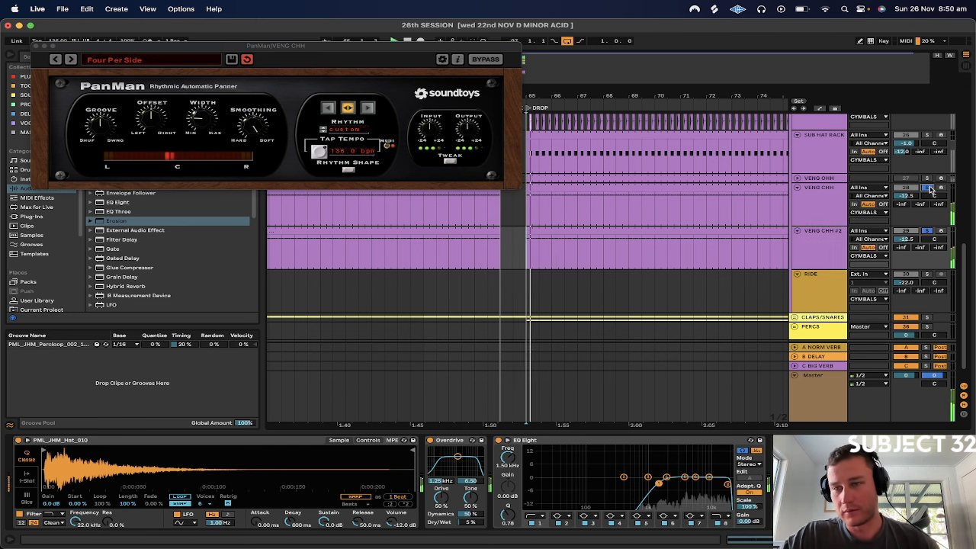
left_click(928, 231, "super")
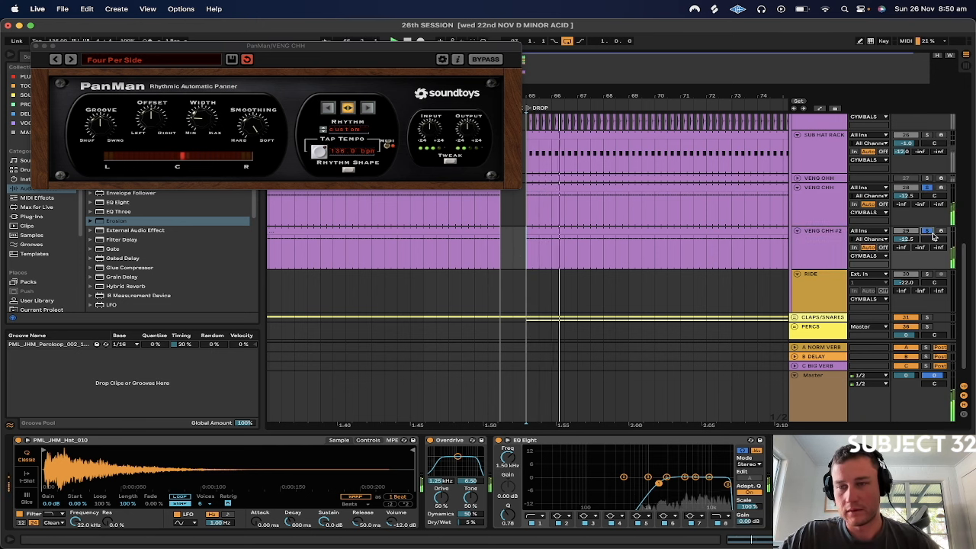
left_click_drag(907, 239, 907, 219)
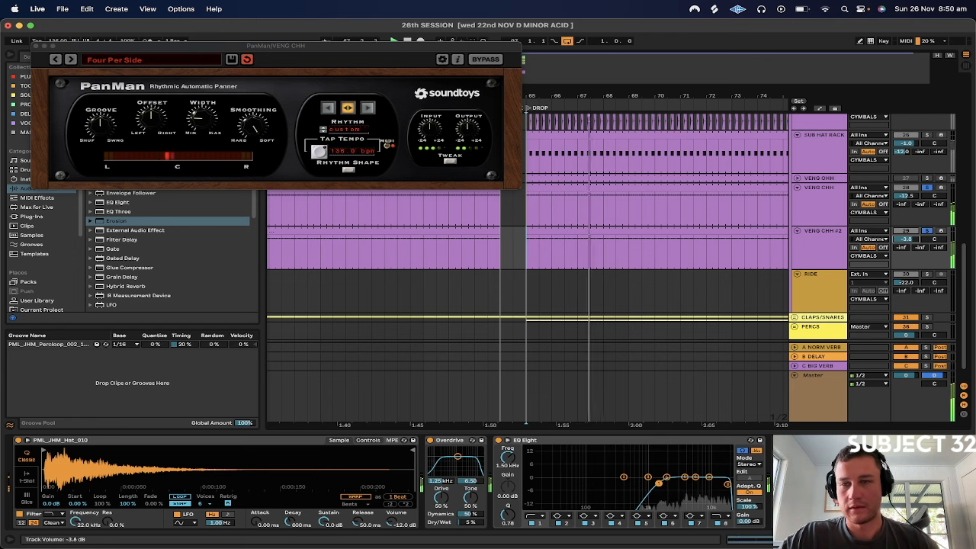
key("super+z")
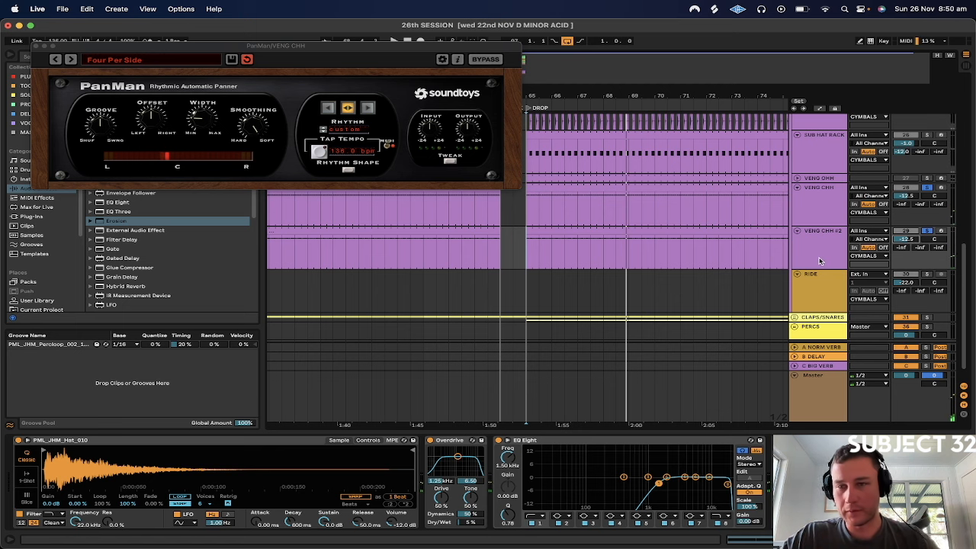
Solo HAT SAMP and SUB HAT RACK with the closed hats and balance them at -8.0 dB and -2.0 dB
scroll(826, 211, "up", 5)
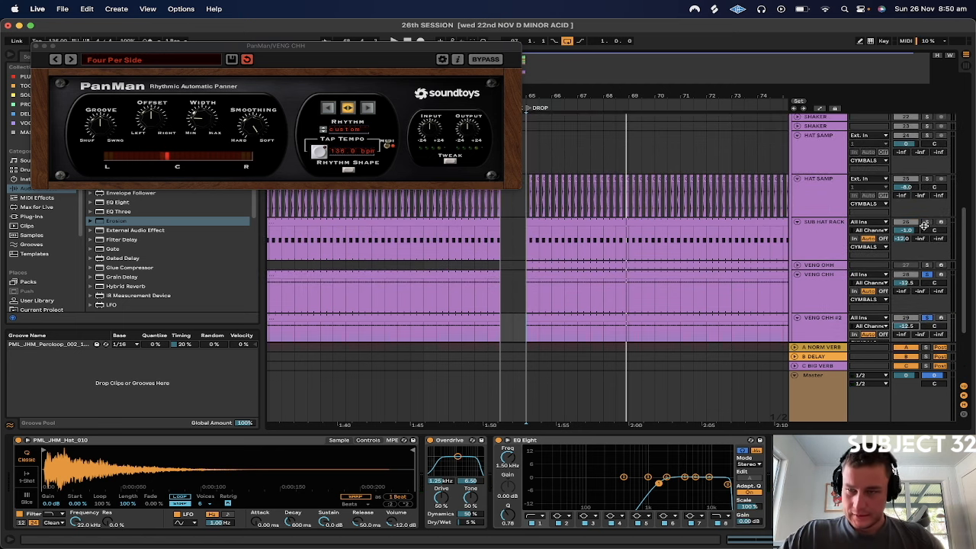
left_click(926, 179)
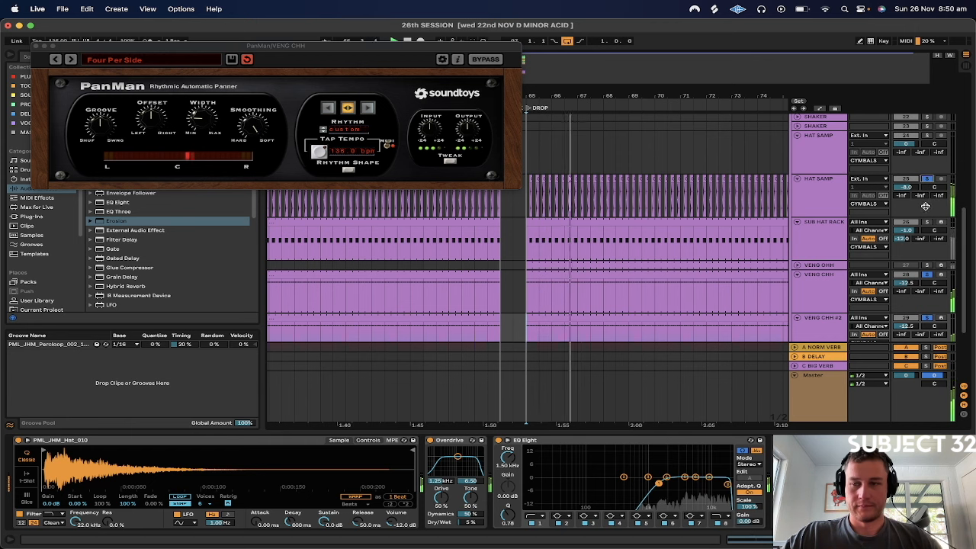
left_click(925, 179)
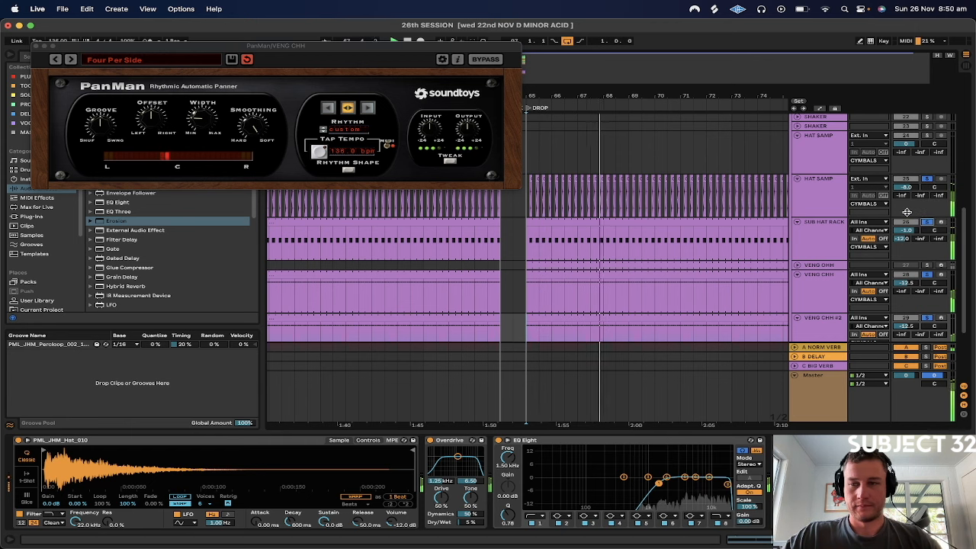
left_click_drag(901, 232, 901, 235)
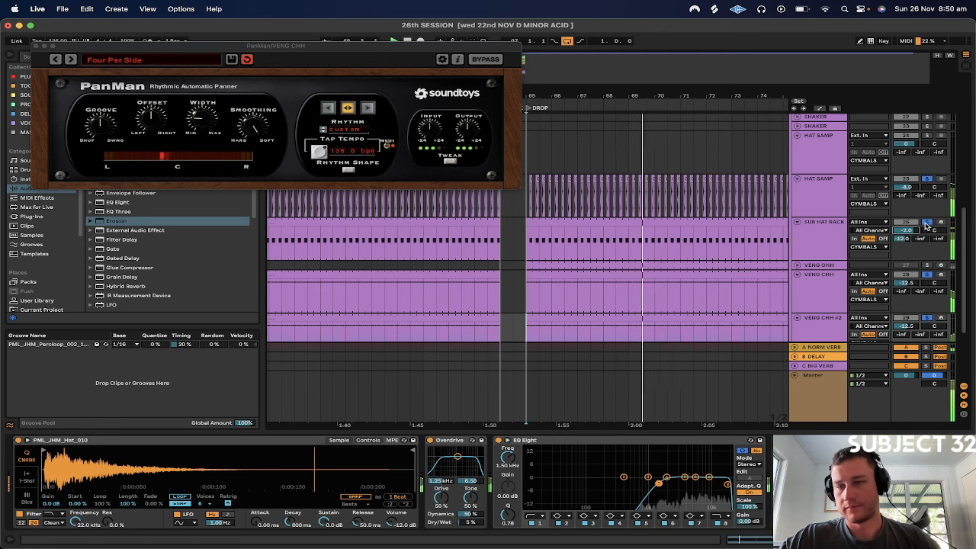
left_click(925, 179)
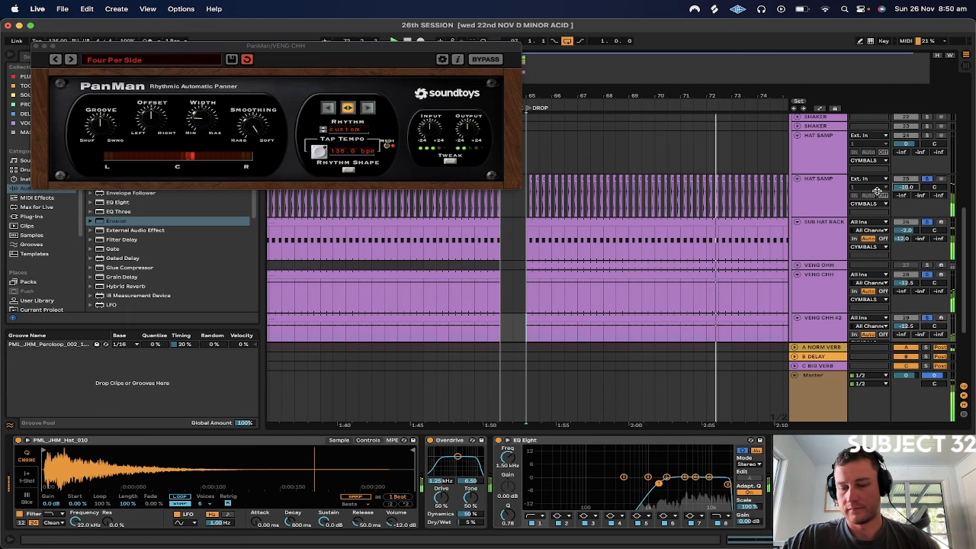
left_click_drag(905, 187, 904, 192)
Compare the hats with and without VENG CHH #2, clear all solos and close the PanMan window
scroll(922, 258, "down", 3)
left_click(927, 264)
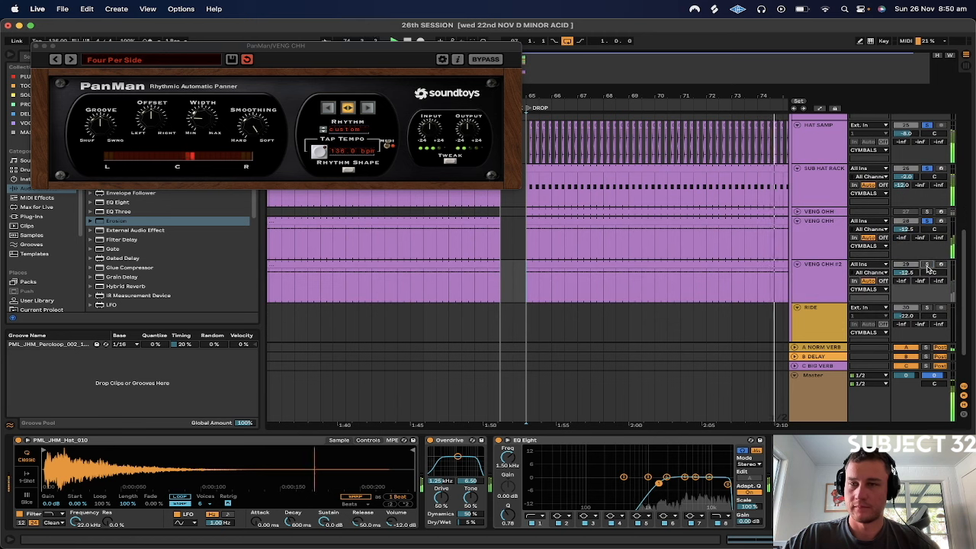
left_click(926, 265)
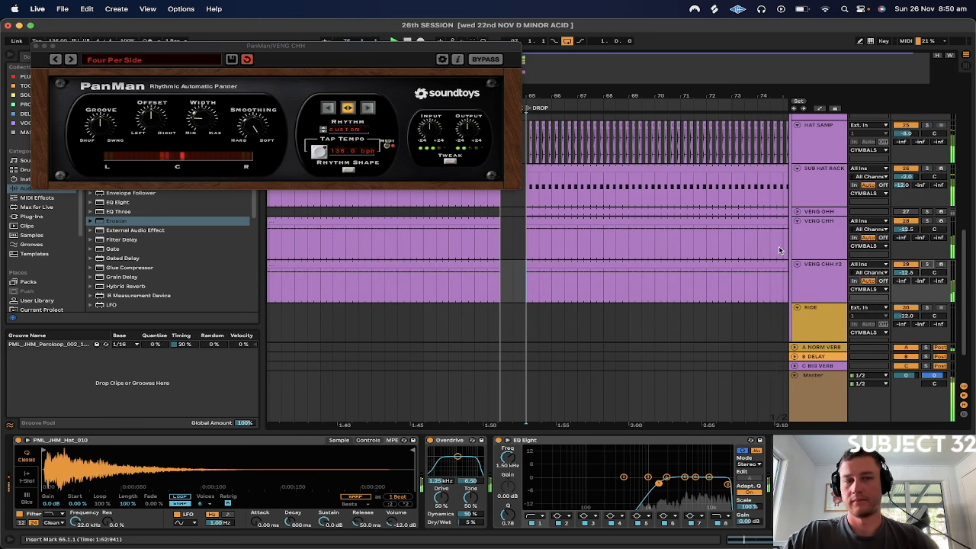
left_click(35, 46)
Stop playback and delete the VENG OHH track
scroll(504, 250, "up", 3)
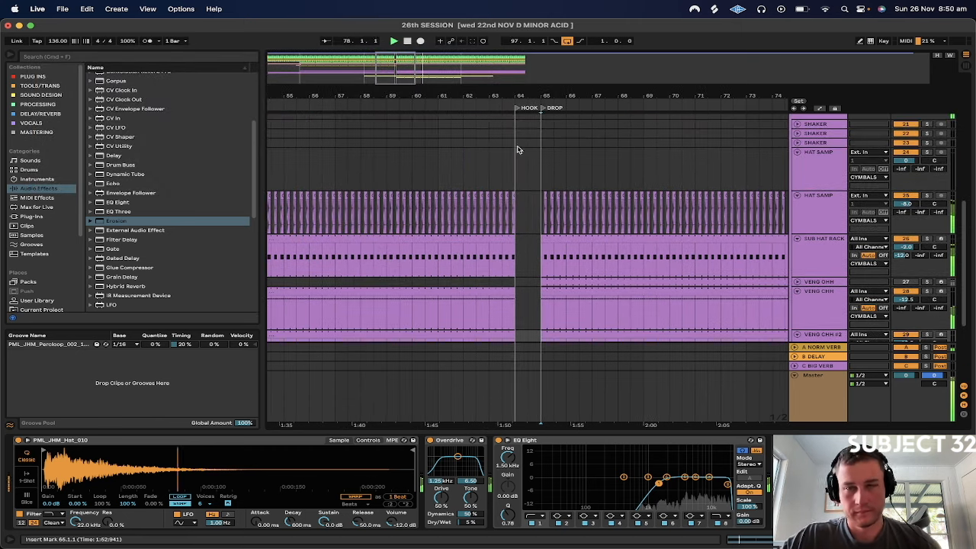
left_click_drag(600, 94, 399, 94)
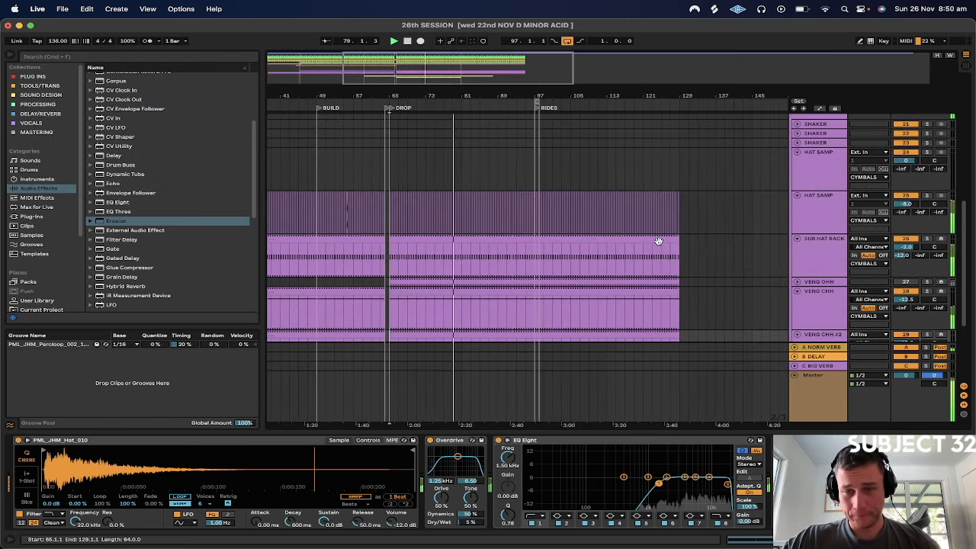
scroll(664, 244, "down", 3)
left_click(822, 219)
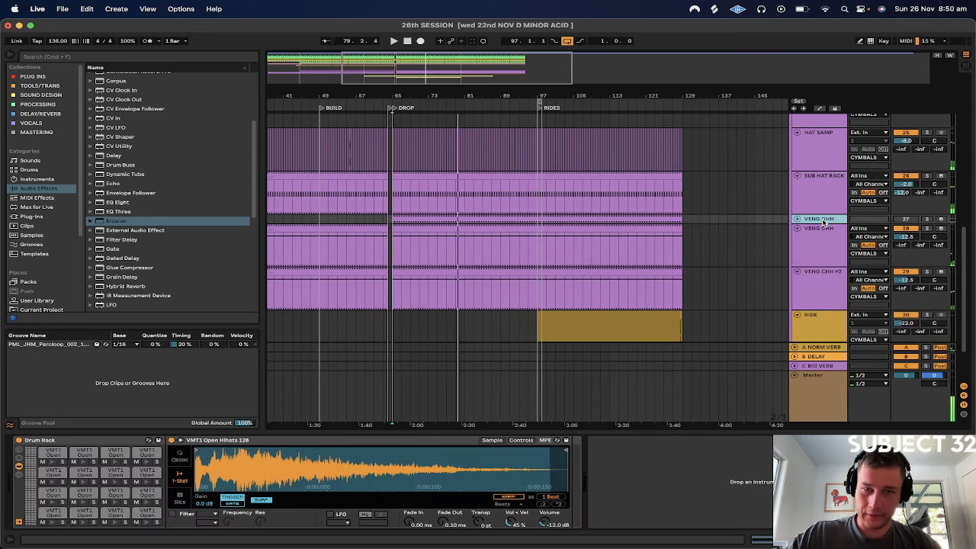
key("BackSpace")
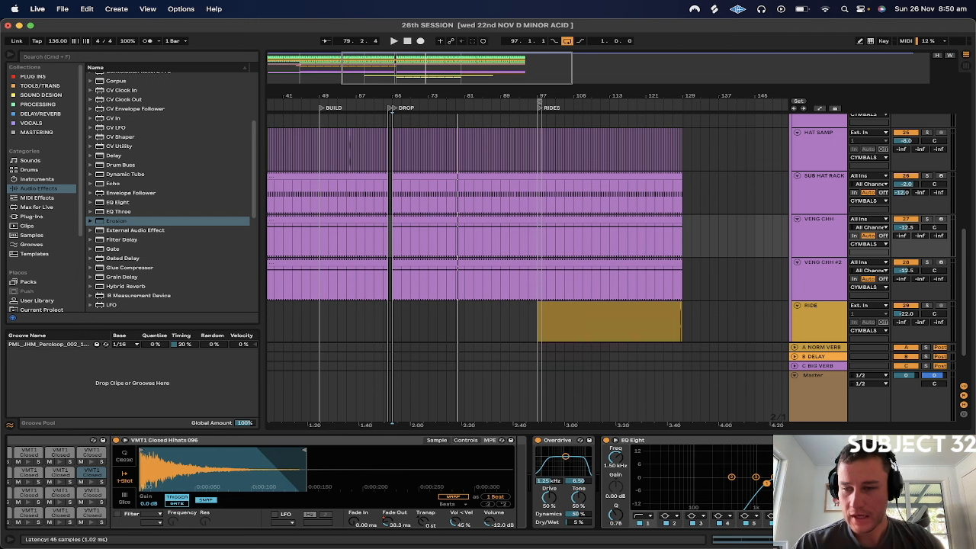
Review the PanMan Four Per Side panning on the VENG CHH track during playback and close the plug-in window
left_click(900, 439)
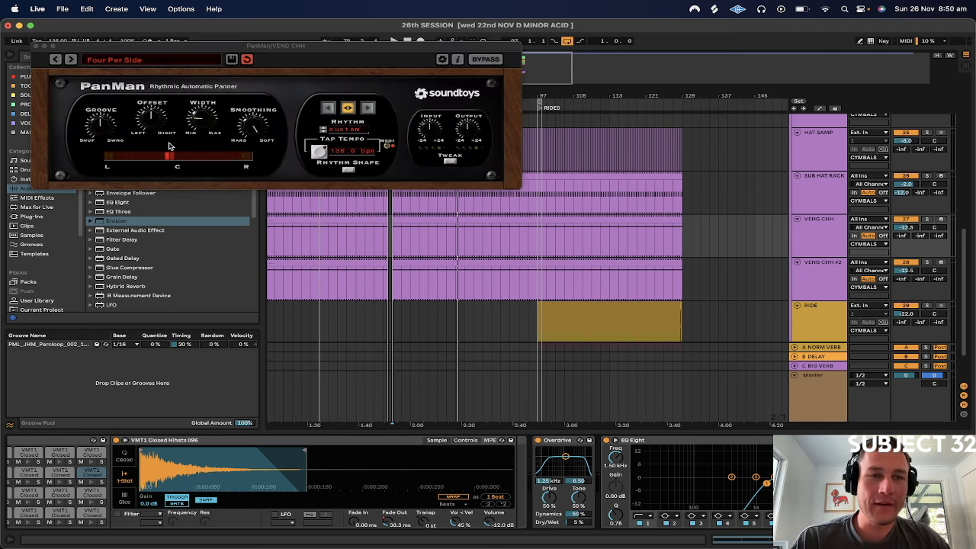
key("space")
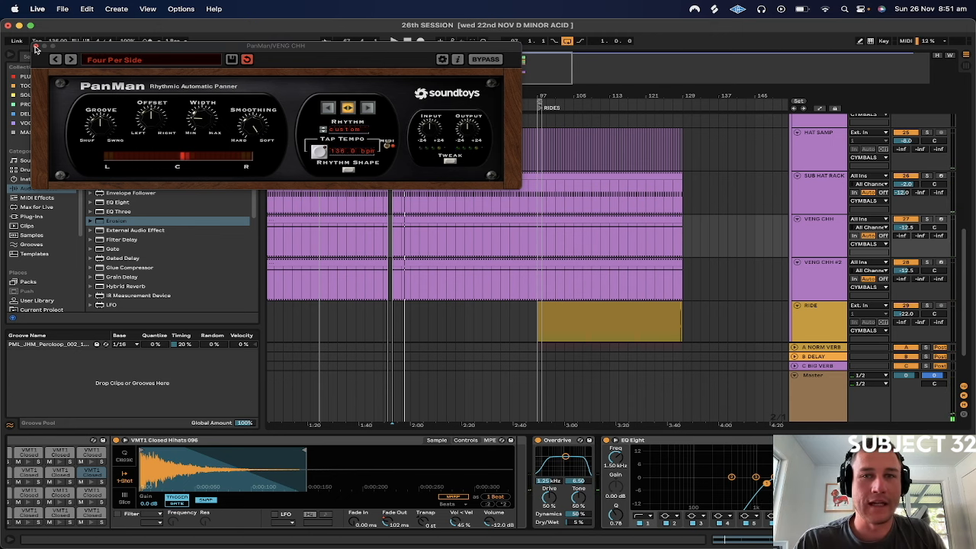
left_click_drag(352, 53, 590, 123)
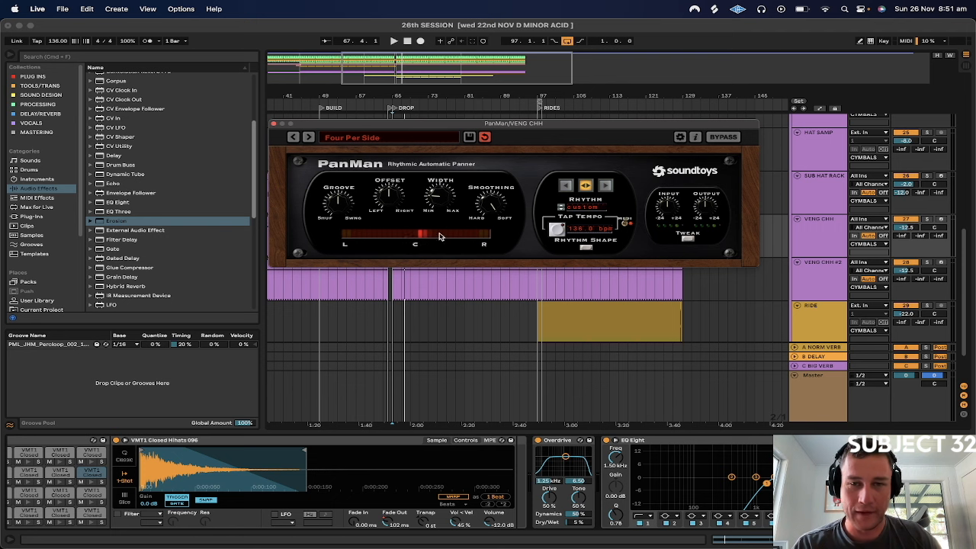
left_click(274, 124)
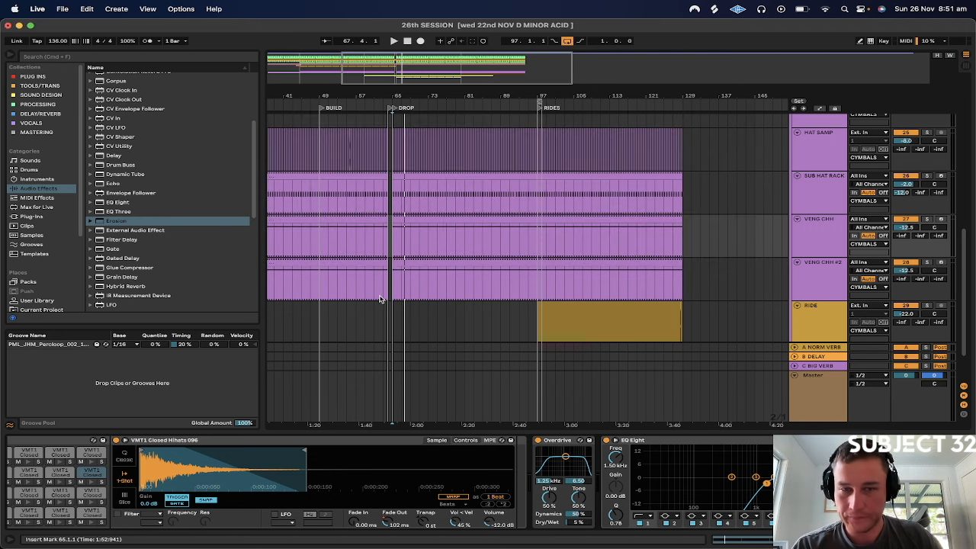
Play the transition from the HOOK marker at bar 64 into DROP, stop, and expand the CLAPS/SNARES group
left_click(387, 242)
key("space")
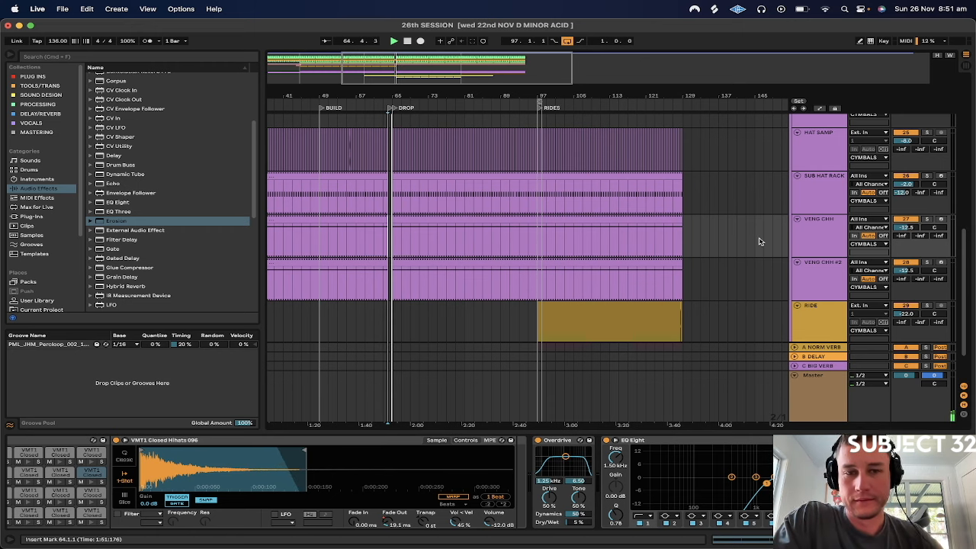
left_click_drag(384, 94, 432, 196)
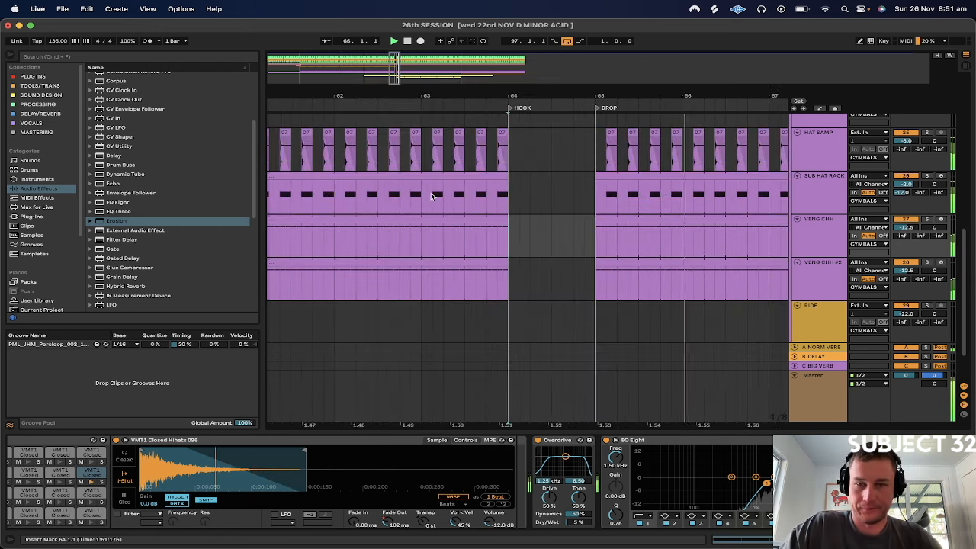
scroll(431, 196, "down", 3)
left_click(795, 297)
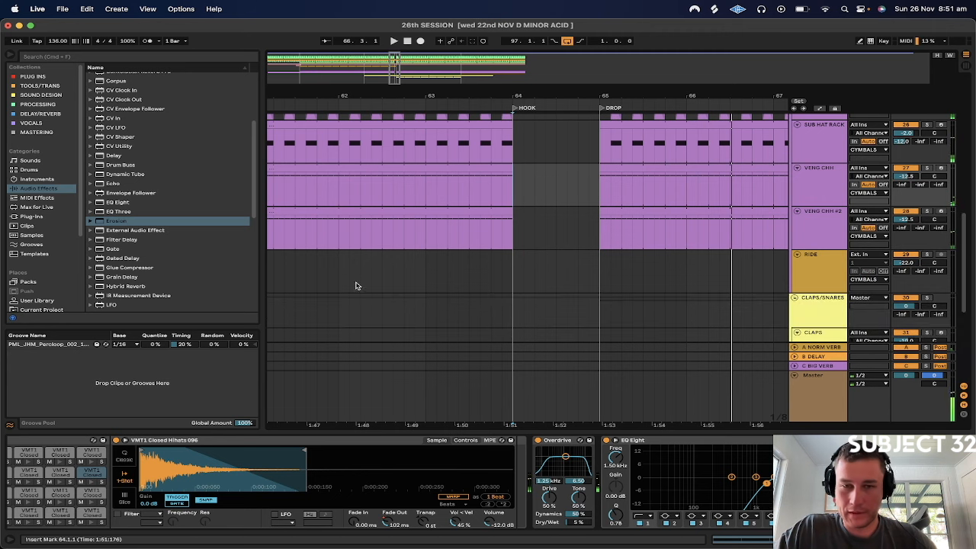
Play from 64.1.3 on the VENG CLAPS track to check the claps and cymbals through the HOOK gap into DROP
left_click(328, 277)
scroll(322, 280, "down", 4)
left_click(518, 195)
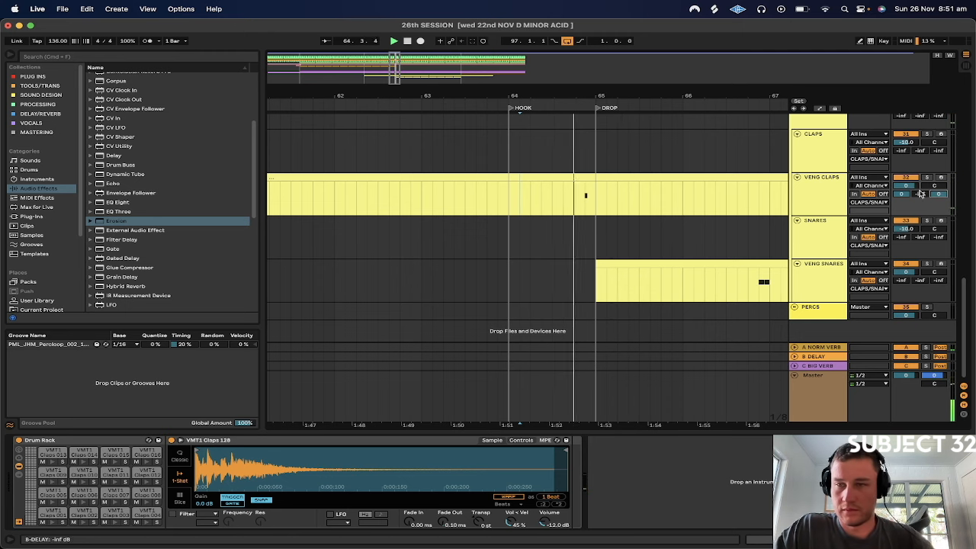
scroll(703, 222, "up", 3)
scroll(703, 222, "up", 10)
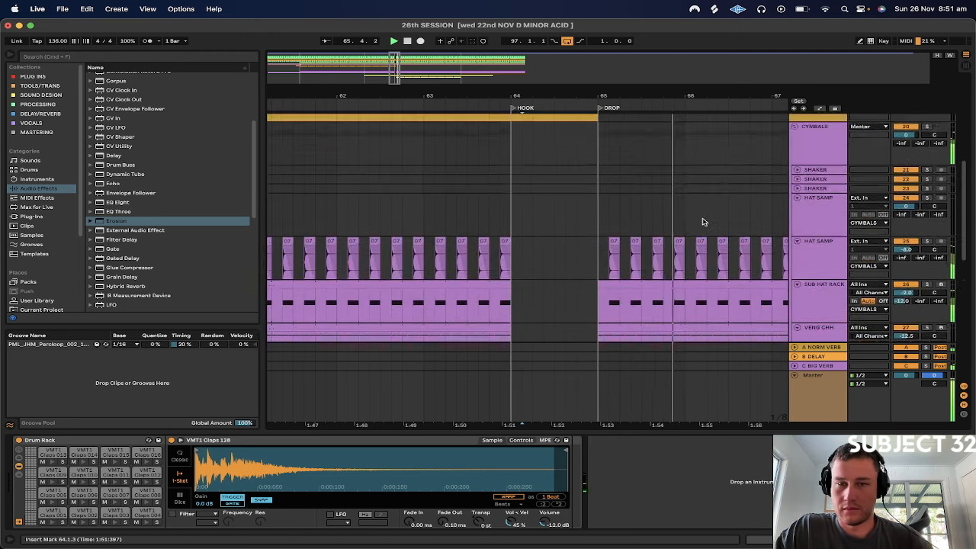
Expand the LOW END group and clear the clips on the FOLEYS tracks between HOOK at bar 64 and DROP at bar 65
scroll(700, 220, "down", 3)
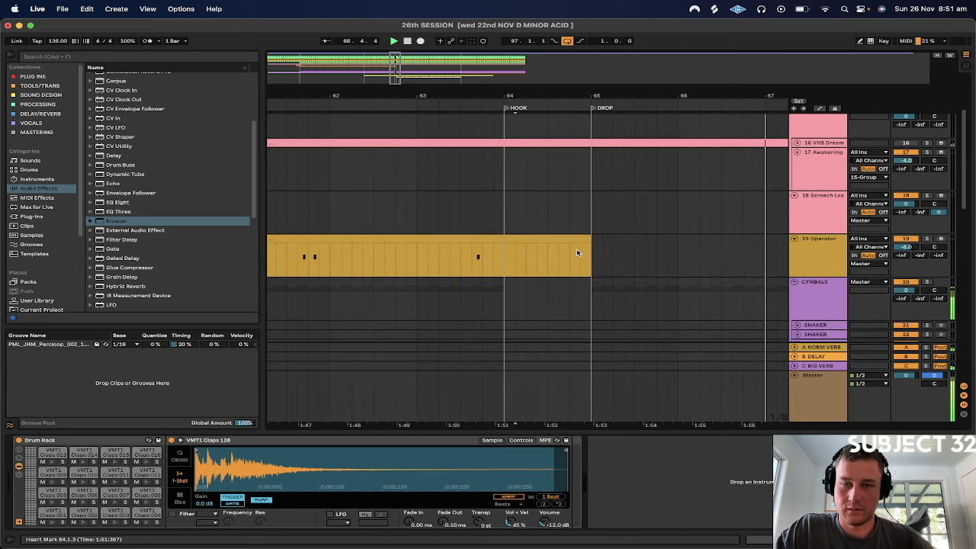
scroll(605, 228, "up", 4)
left_click(795, 148)
scroll(722, 214, "down", 5)
scroll(663, 183, "up", 4)
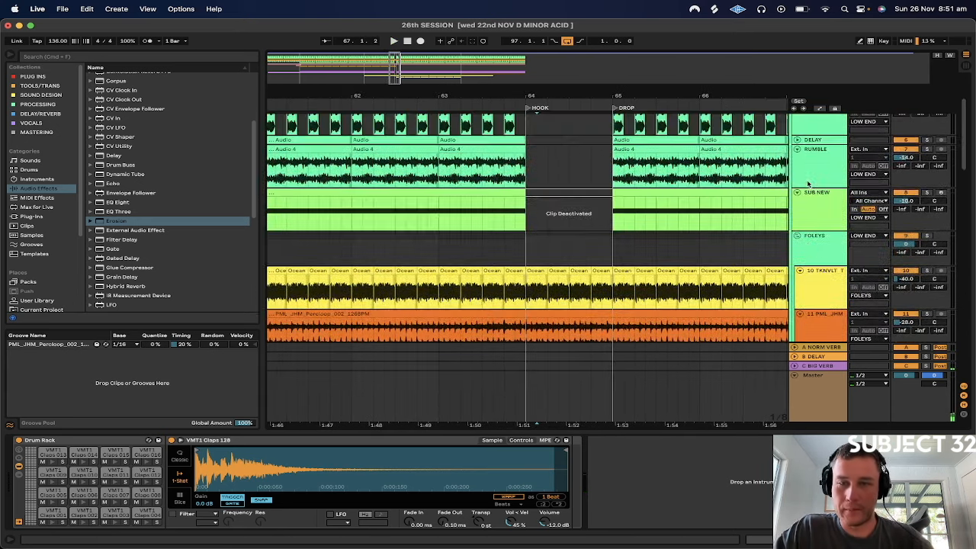
scroll(533, 179, "down", 3)
mouse_move(514, 173)
left_mouse_down()
mouse_move(537, 222)
mouse_move(601, 225)
left_mouse_up()
left_click_drag(512, 94, 514, 221)
left_click(514, 202)
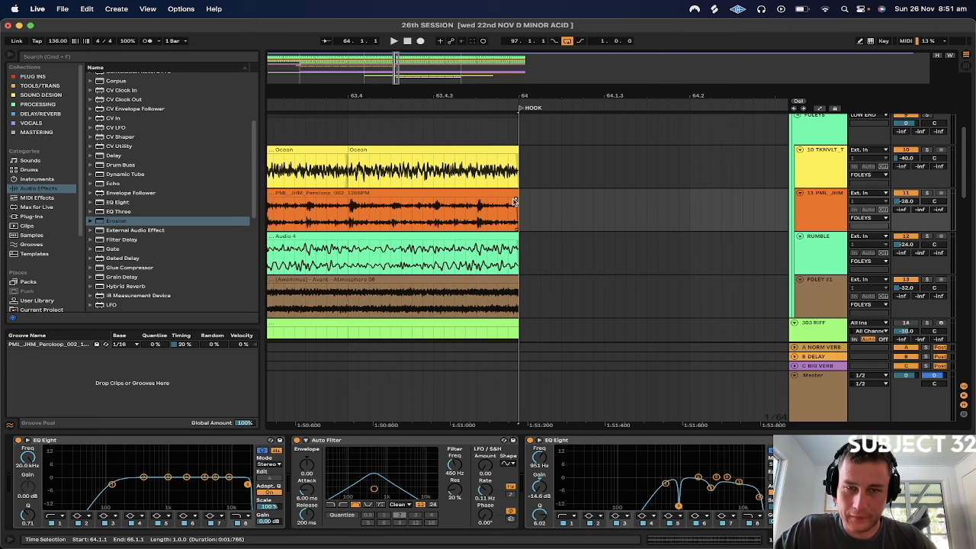
scroll(515, 202, "right", 6)
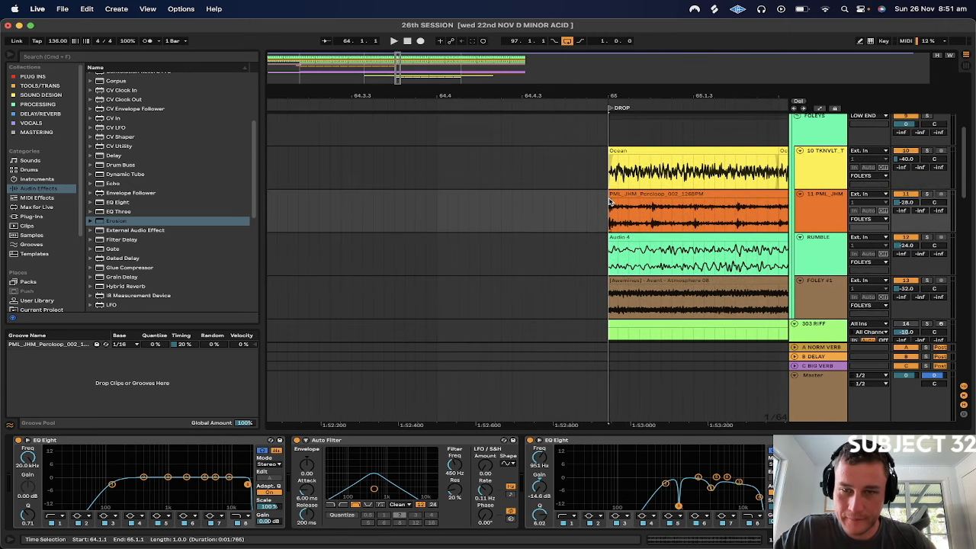
left_click_drag(510, 93, 509, 15)
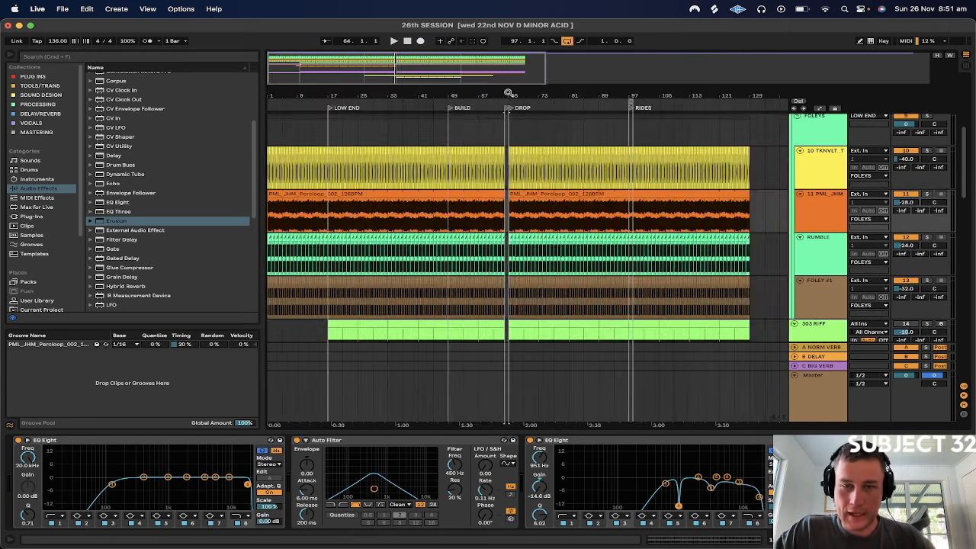
Play from bar 61 to check the emptied HOOK gap, and collapse the LOW END group during playback
left_click(483, 208)
key("space")
left_click(493, 137)
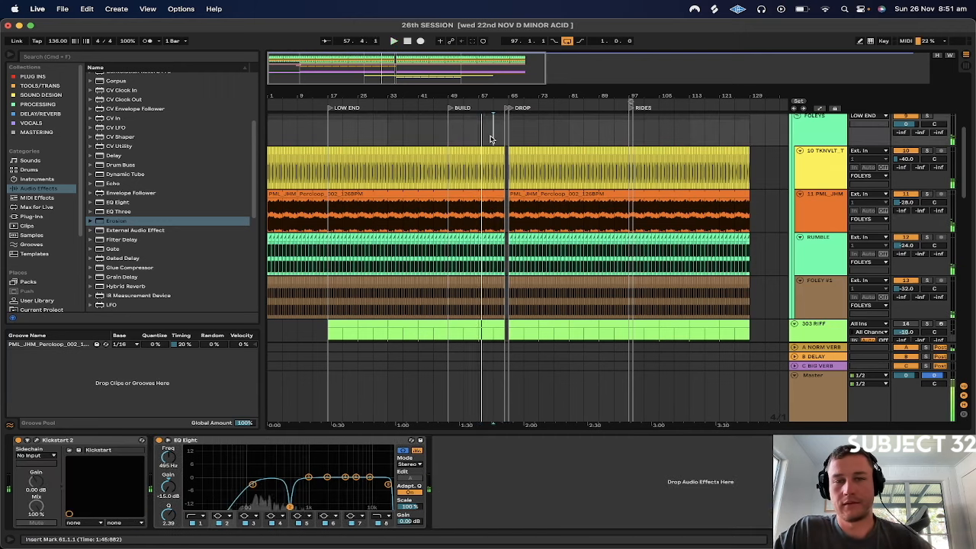
key("space")
key("space")
scroll(494, 144, "up", 4)
key("plus")
key("plus")
key("plus")
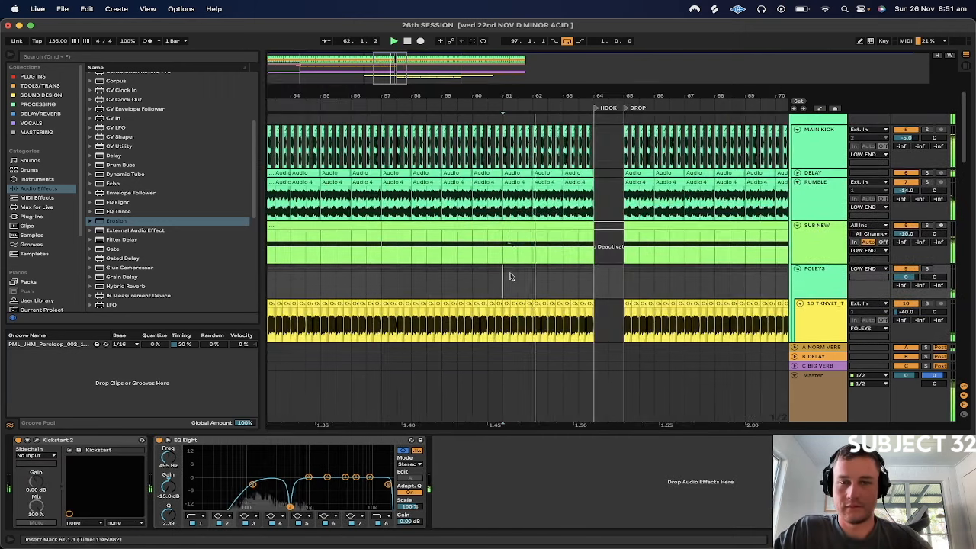
scroll(511, 276, "up", 3)
left_click(794, 146)
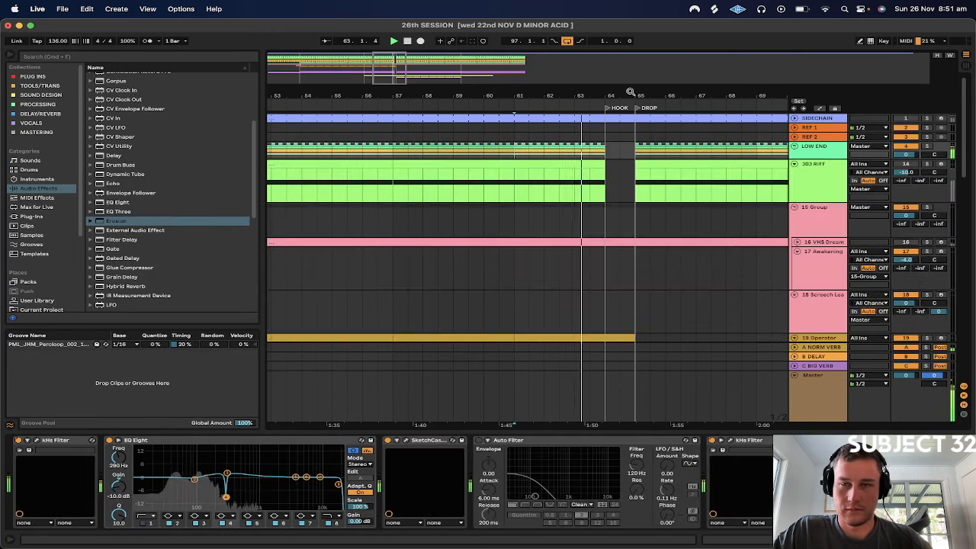
Inspect the VENG CLAPS track's send settings while playing the HOOK gap, then restore the track height
left_click_drag(632, 93, 657, 47)
scroll(475, 219, "down", 5)
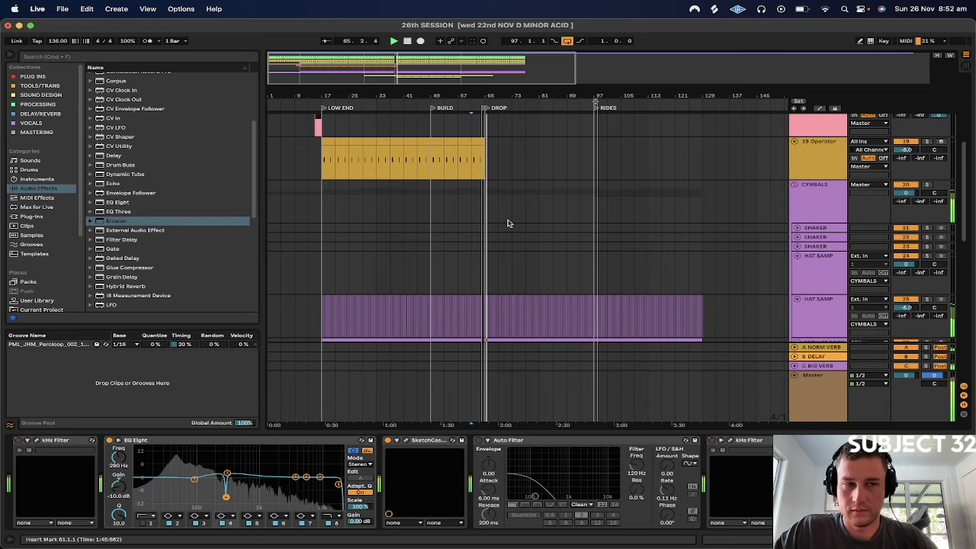
scroll(508, 219, "down", 8)
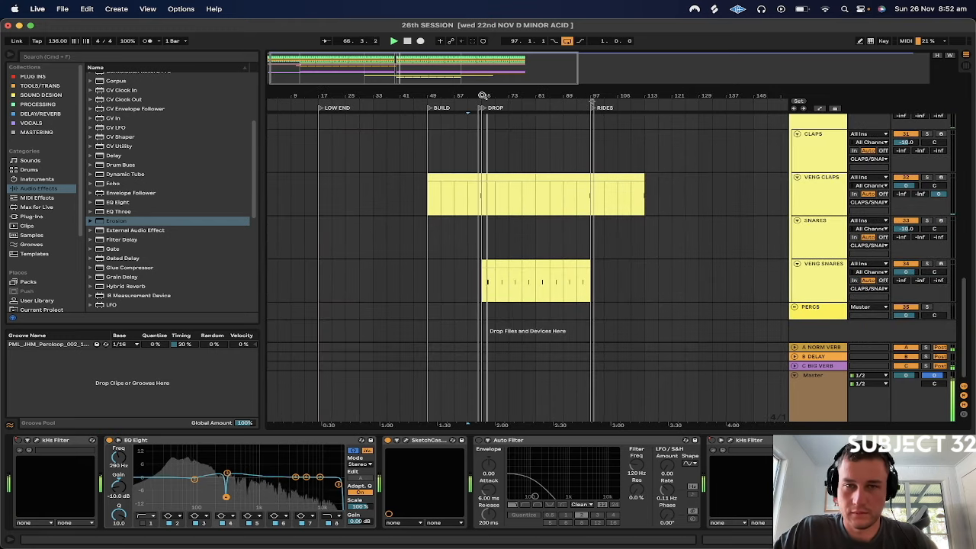
scroll(481, 183, "up", 5)
left_click(468, 205)
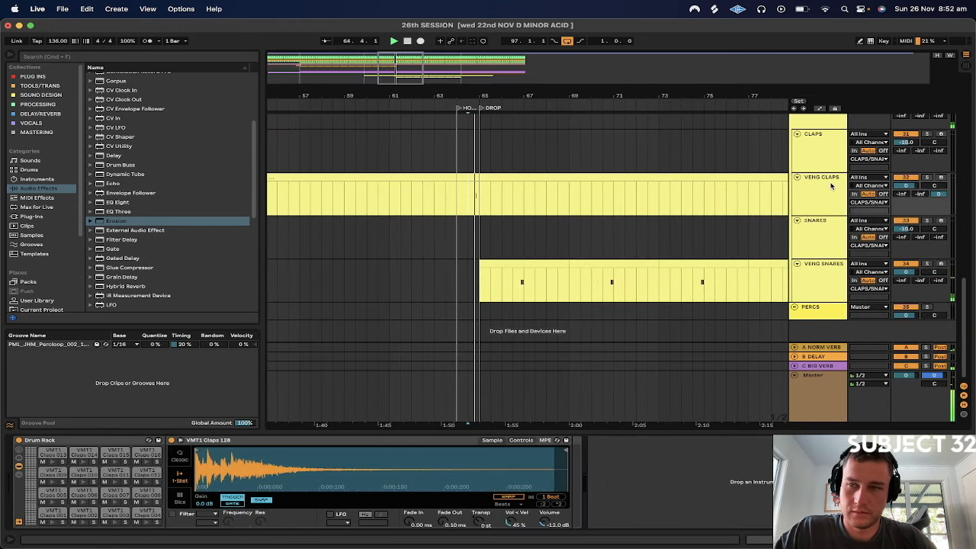
left_click_drag(936, 198, 935, 247)
left_click(937, 195)
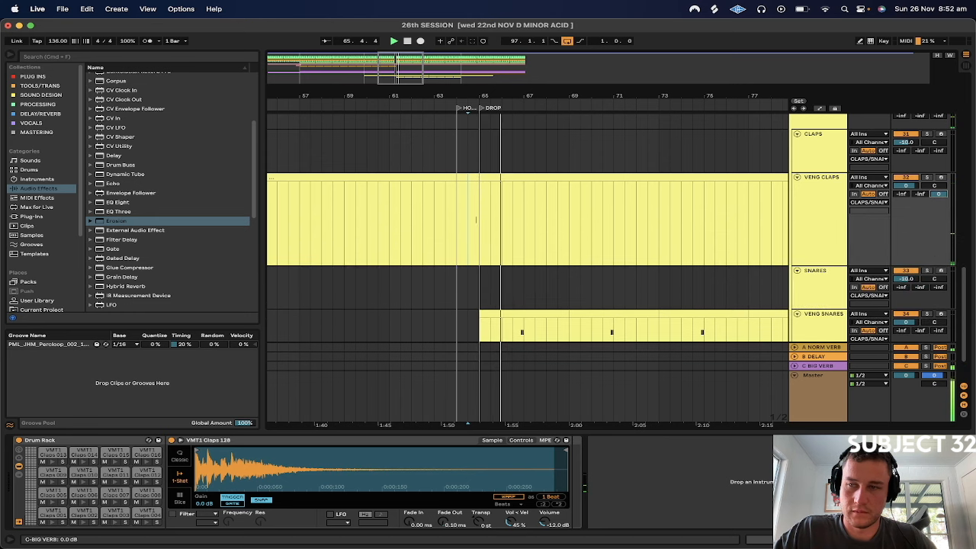
left_click_drag(817, 265, 818, 217)
left_click(473, 192)
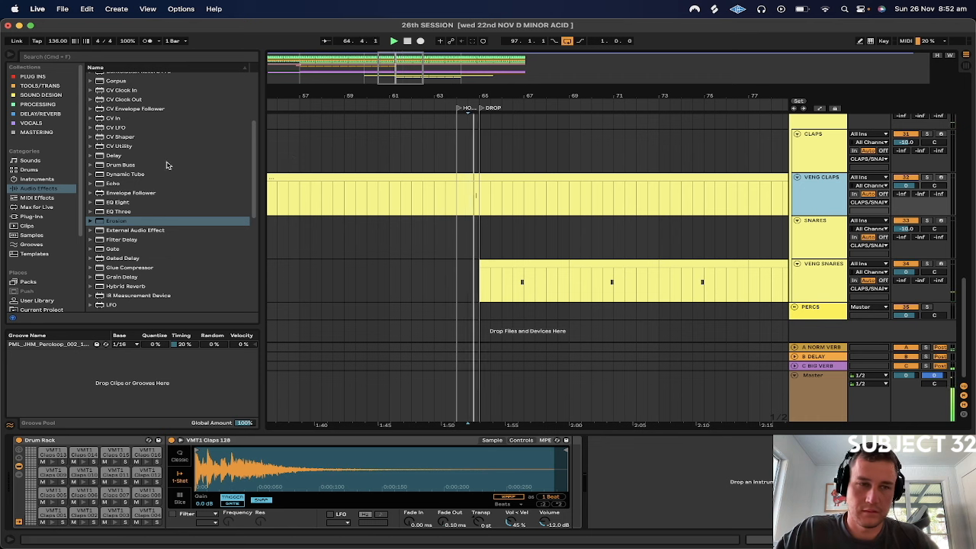
Add a Reverb to VENG CLAPS with 10.7 s decay and 6.32 ms predelay, and set the track volume to -4.0 dB
scroll(107, 217, "down", 8)
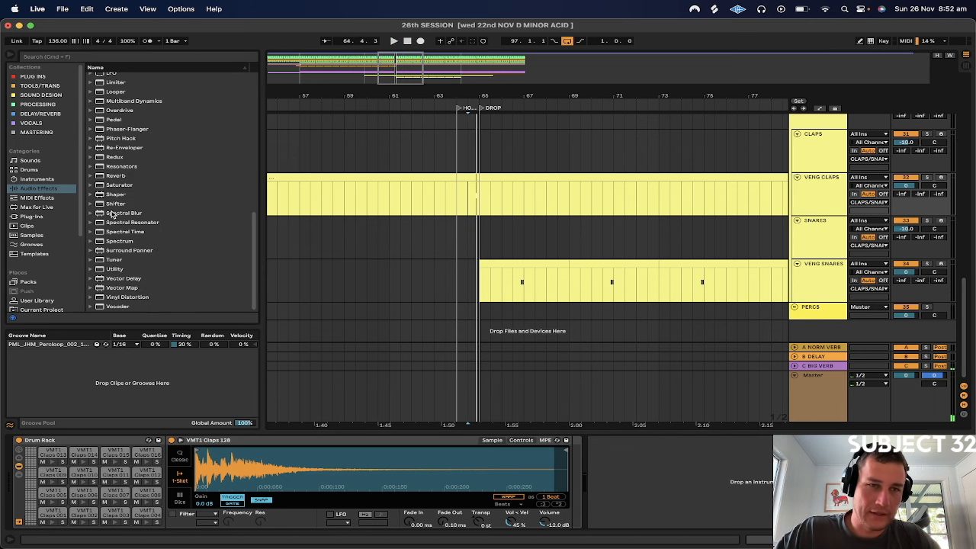
left_click(112, 176)
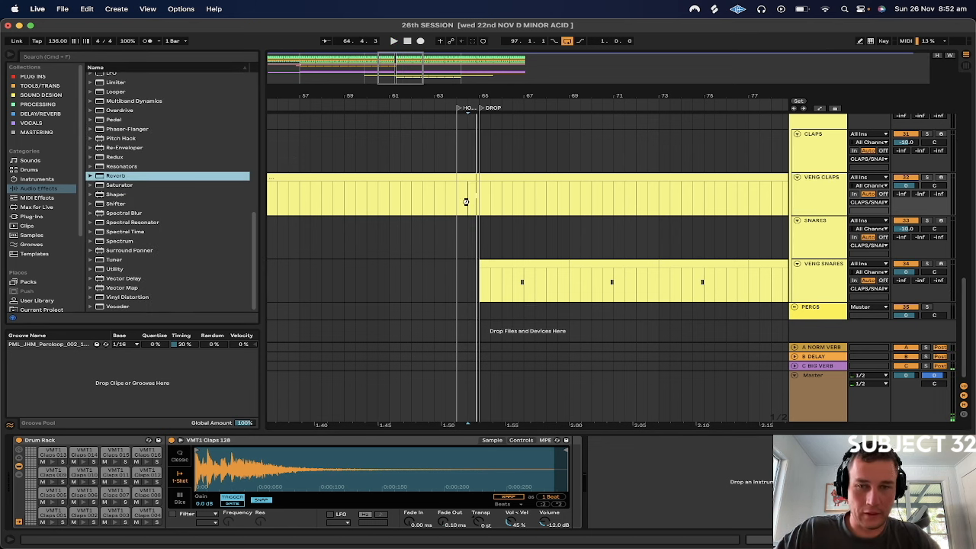
left_click_drag(468, 201, 470, 203)
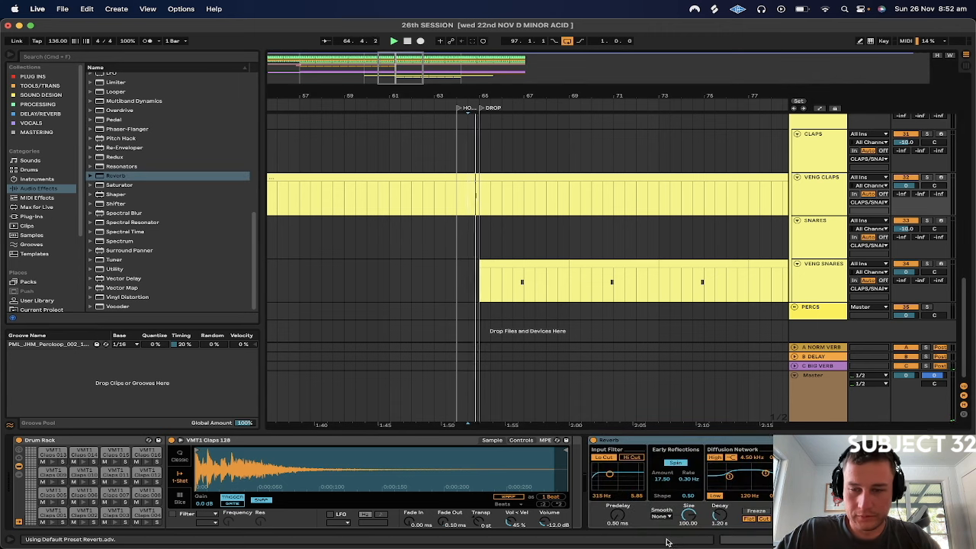
left_click_drag(718, 516, 718, 512)
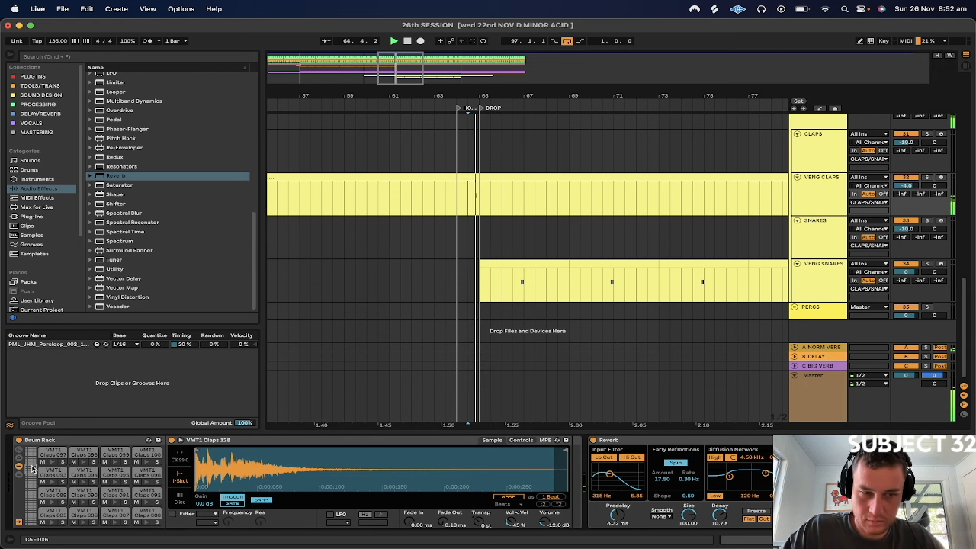
Set the VMT1 Claps 096 pad's volume to -8 dB and start playback from bar 45, just ahead of BUILD
left_click(151, 469)
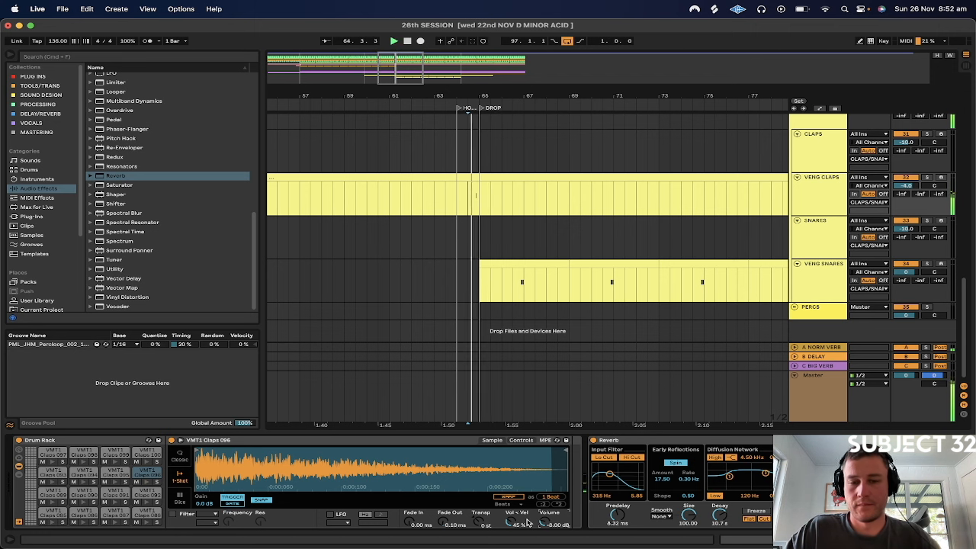
left_click(409, 192)
mouse_move(466, 87)
left_mouse_down()
mouse_move(590, 79)
mouse_move(592, 47)
left_mouse_up()
left_click(436, 200)
key("space")
key("space")
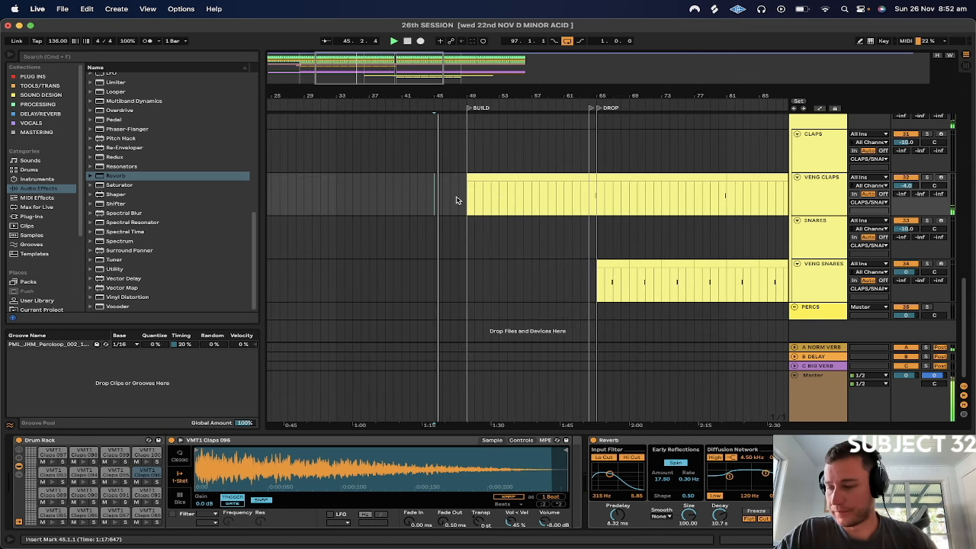
Stop playback and collapse the CYMBALS group, the 15 Group and the Screech Lead track to tidy the arrangement
scroll(456, 200, "up", 10)
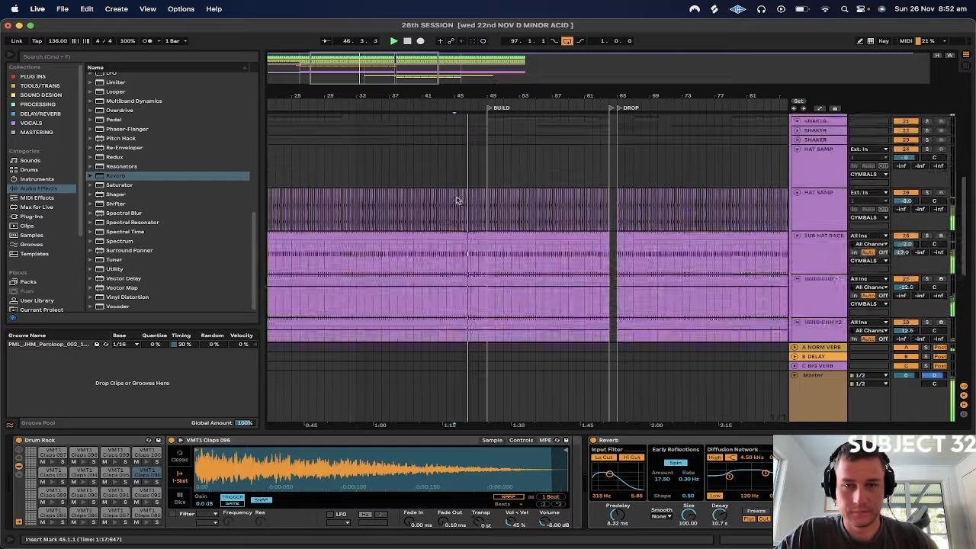
scroll(456, 200, "down", 8)
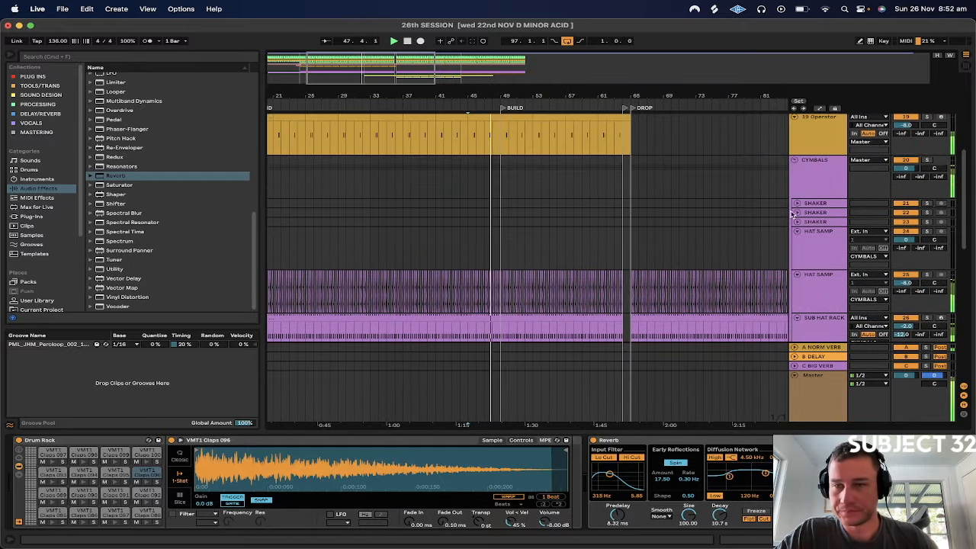
scroll(775, 195, "up", 3)
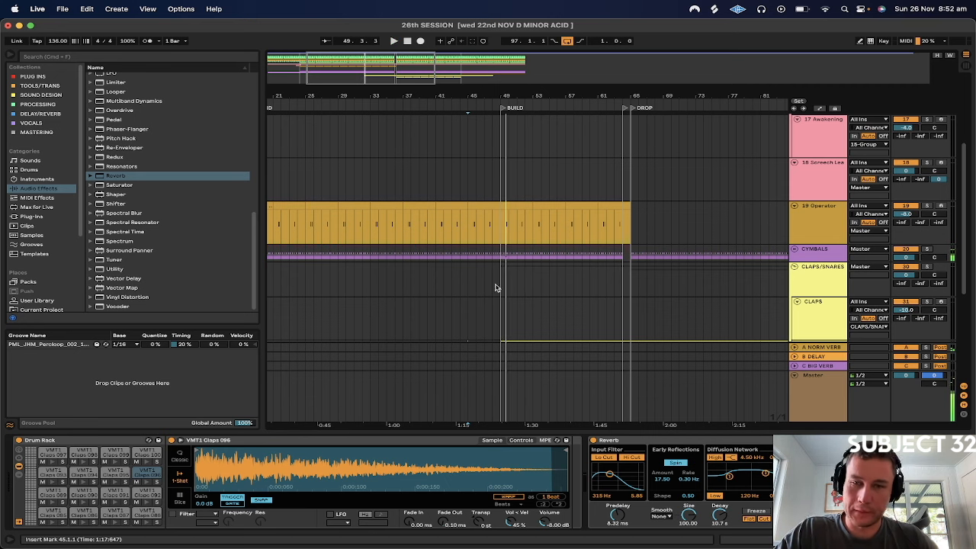
left_click_drag(588, 94, 483, 94)
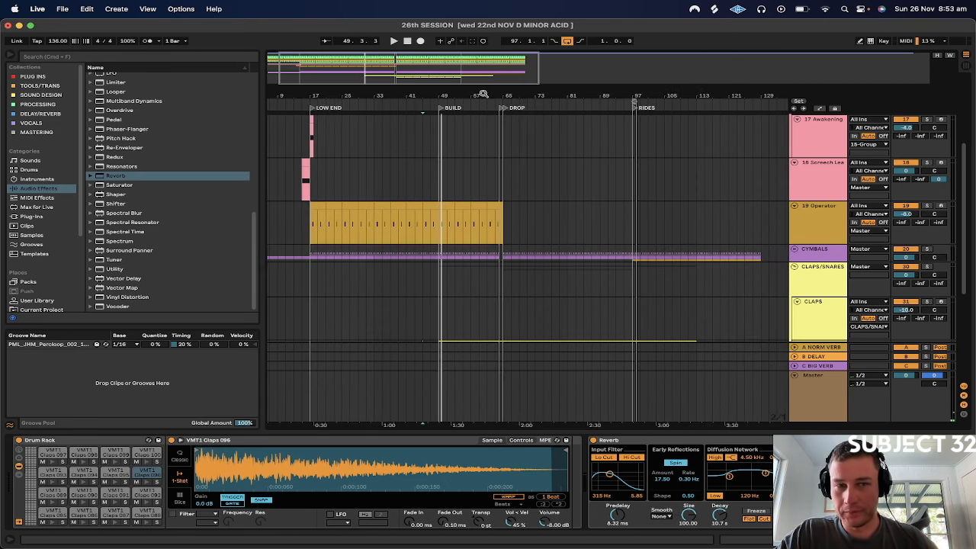
scroll(412, 176, "up", 5)
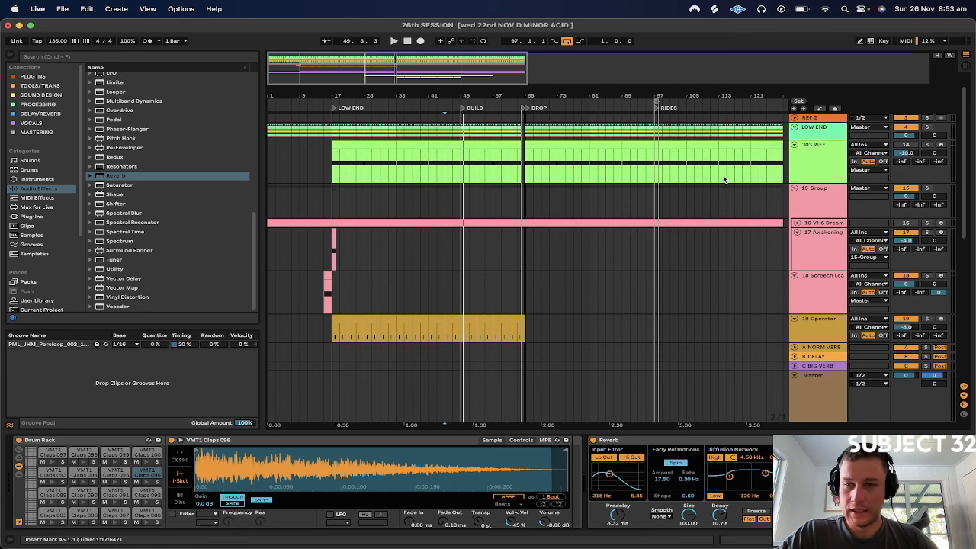
left_click(793, 187)
left_click(794, 197)
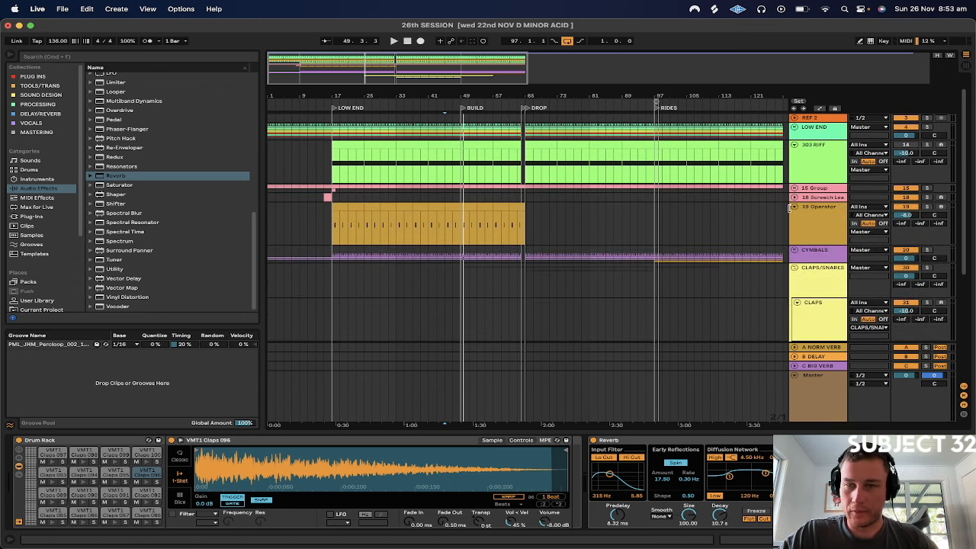
Solo the Operator track, play it from 49.3.1 in the BUILD section, and remove the solo
left_click(459, 230)
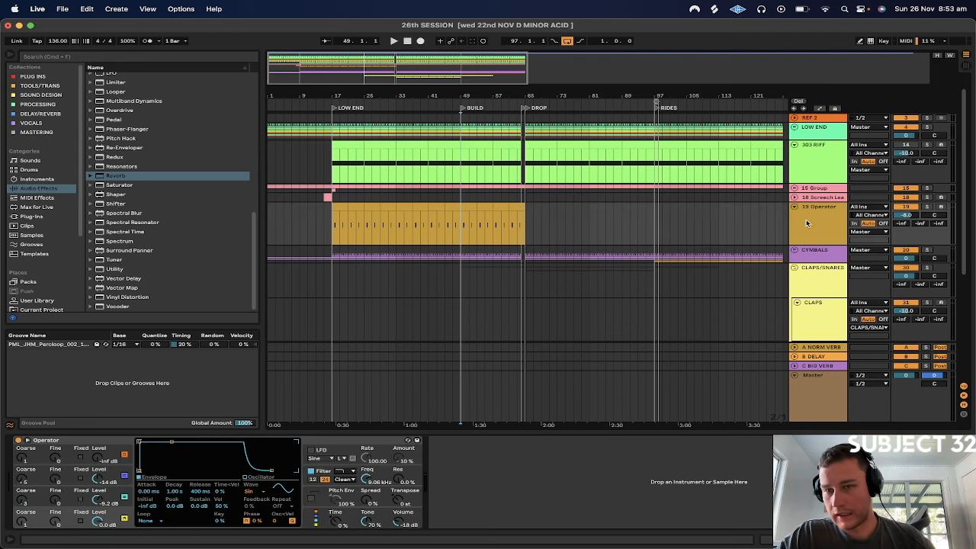
left_click(927, 207)
left_click_drag(469, 94, 468, 134)
key("space")
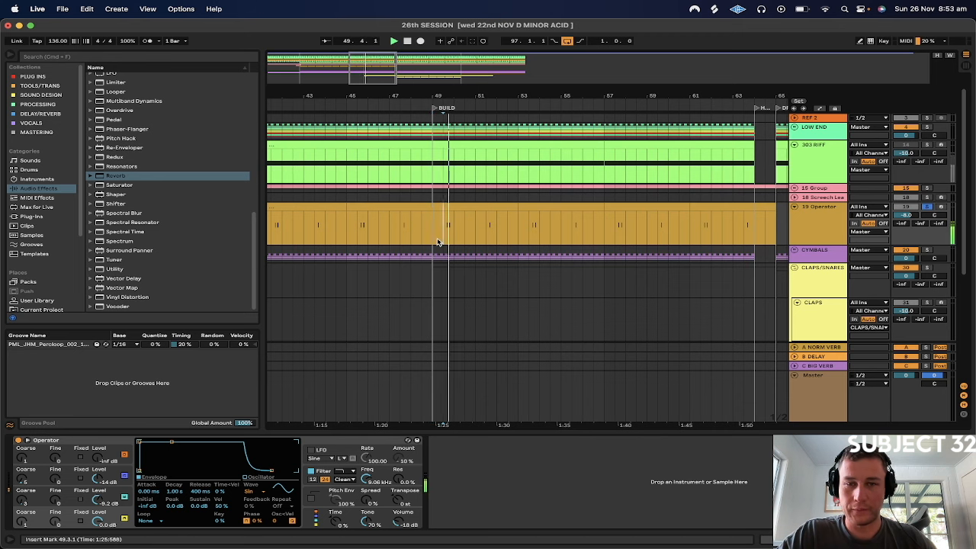
left_click(926, 207)
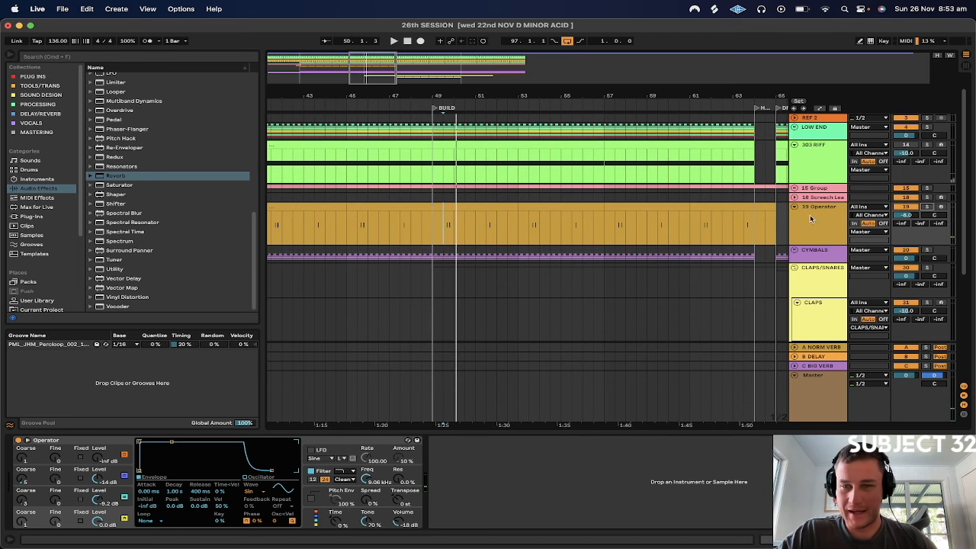
Split off the Operator clip at bar 49, move the 16-bar section to bar 81, and duplicate it through bar 129
left_click_drag(509, 94, 504, 55)
left_click(390, 237)
key("shift+Left")
left_click_drag(391, 237, 482, 224)
key("super+d")
key("super+d")
key("super+d")
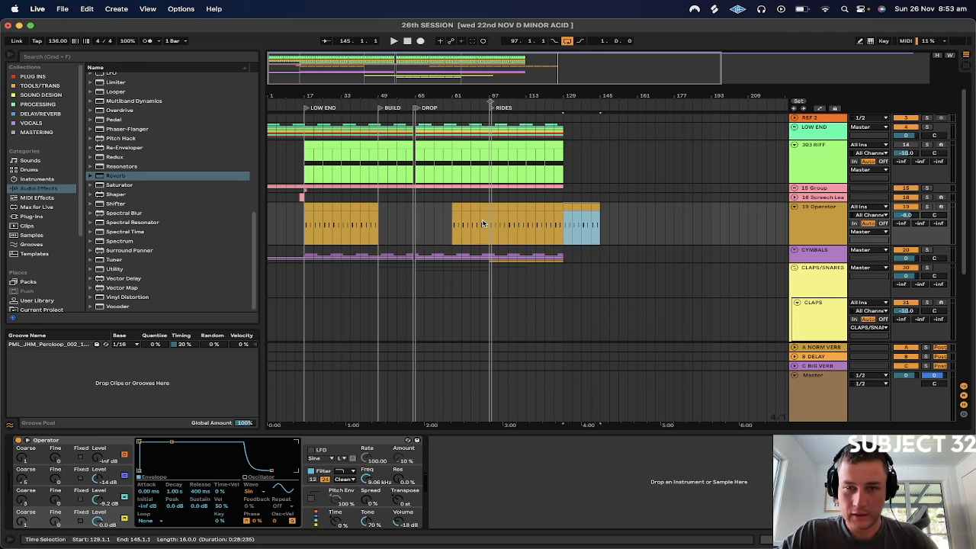
key("super+z")
Insert a MIDI track below Operator and create an empty 16-bar clip on it from BUILD at bar 49 to bar 65
scroll(404, 220, "down", 3)
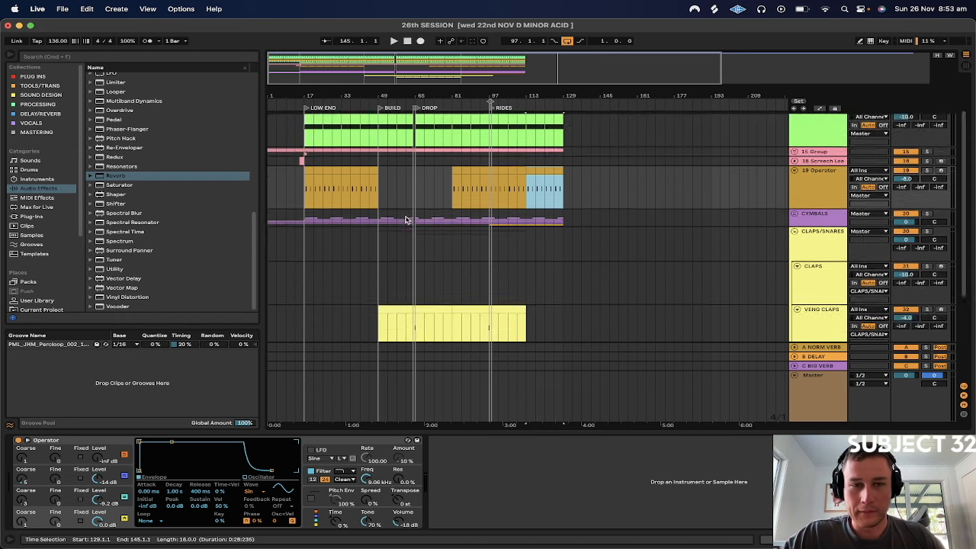
left_click(823, 189)
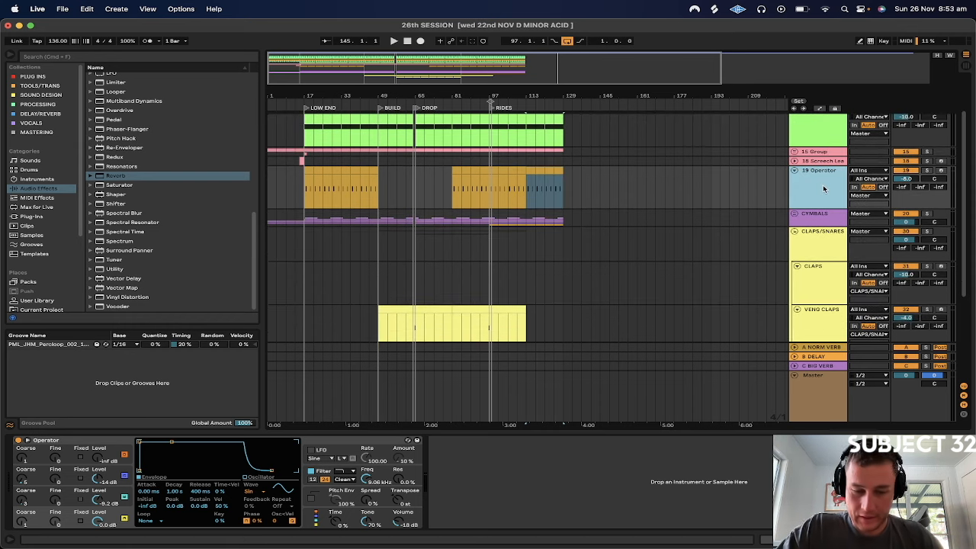
key("super+shift+t")
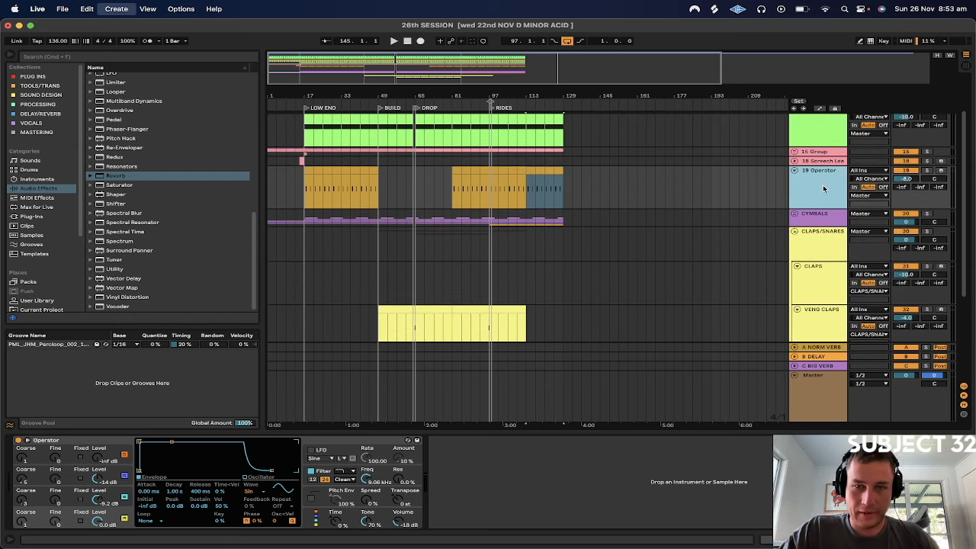
left_click(352, 229)
key("space")
left_click(380, 215)
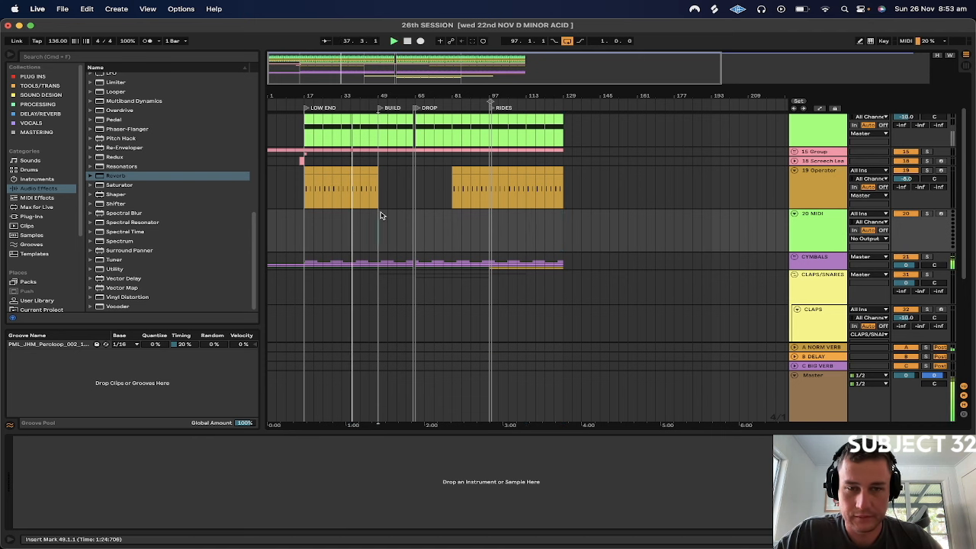
key("super+shift+m")
left_click_drag(388, 216, 412, 216)
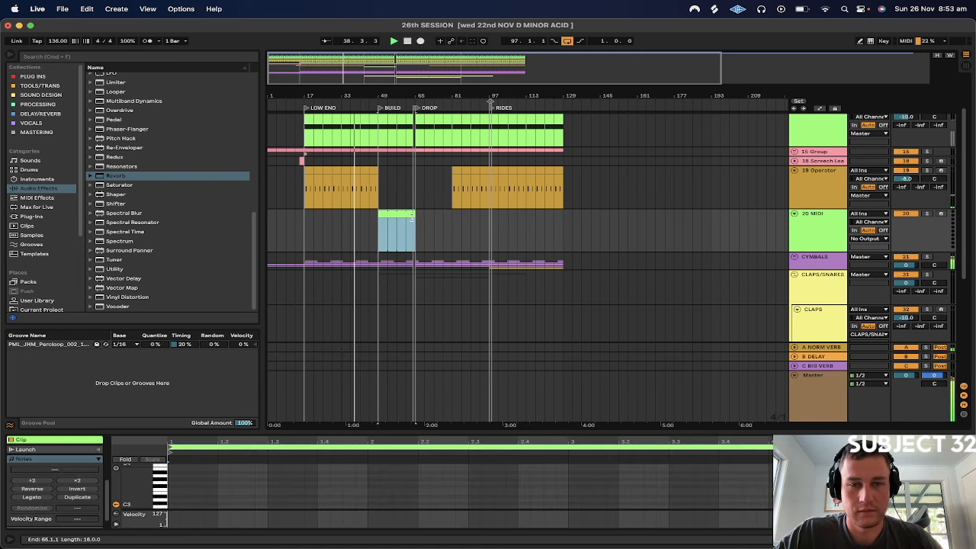
left_click(370, 224)
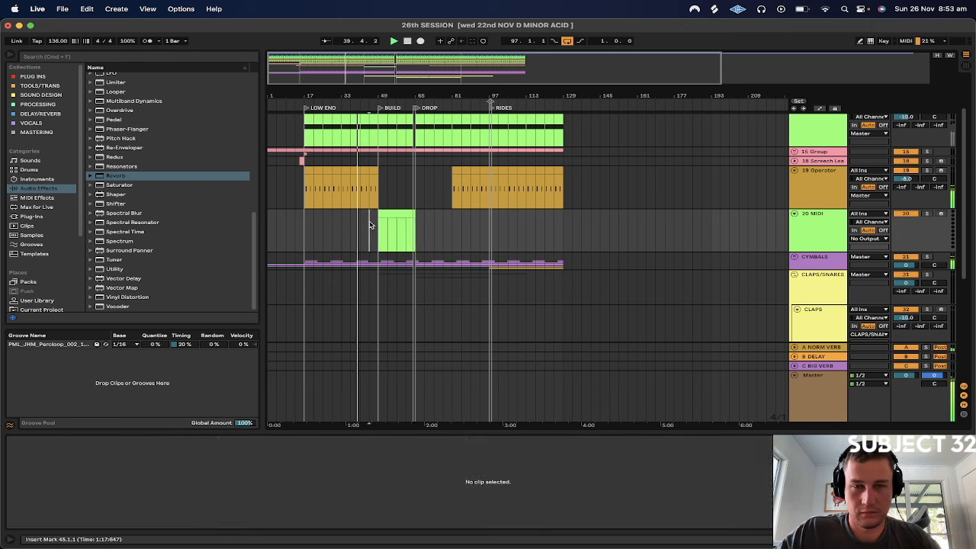
Copy the LOW END group's whole effect chain onto the 303 RIFF track
scroll(369, 225, "up", 3)
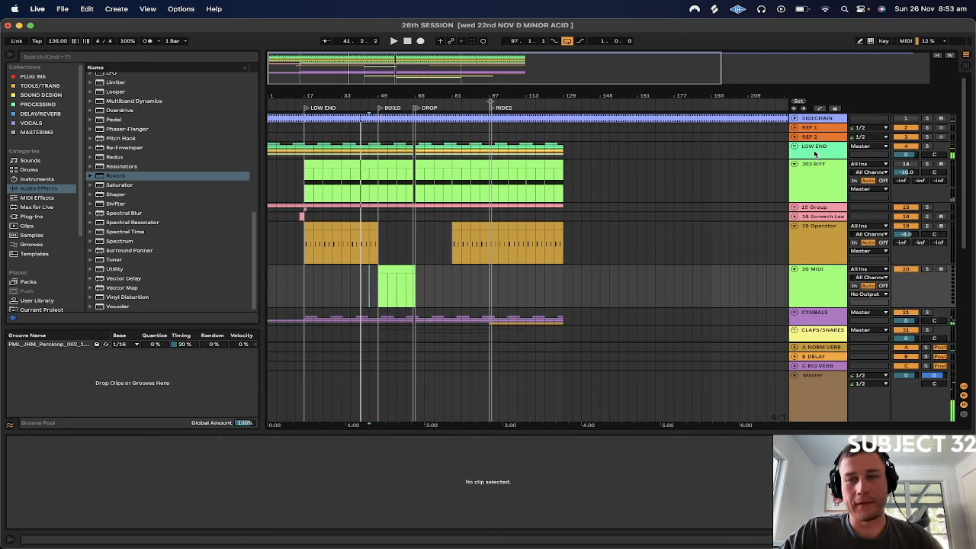
left_click(820, 174)
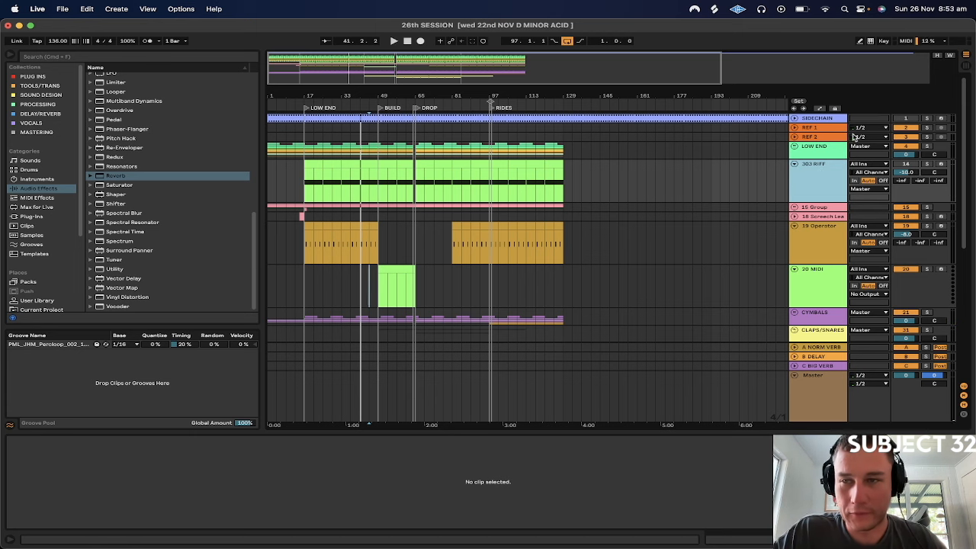
double_click(811, 150)
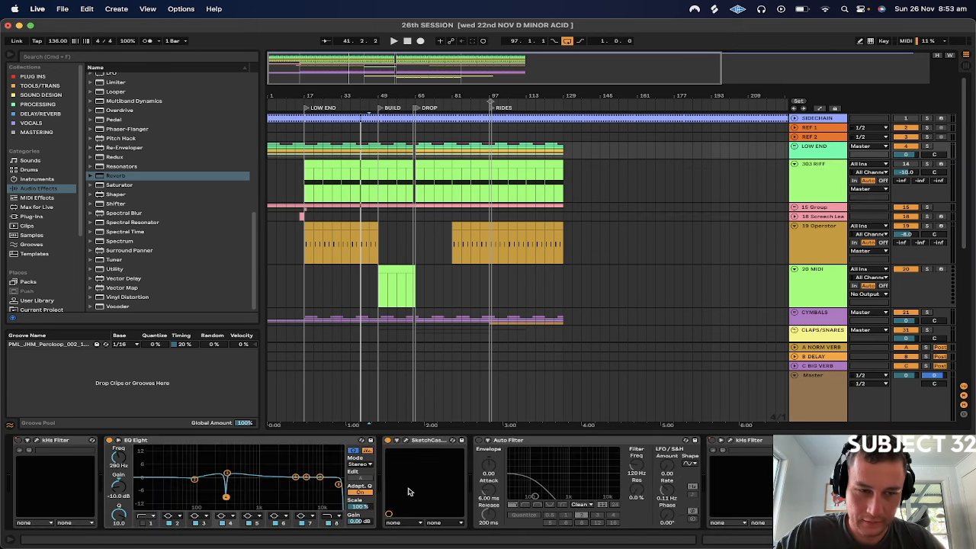
scroll(409, 491, "right", 5)
scroll(409, 492, "left", 5)
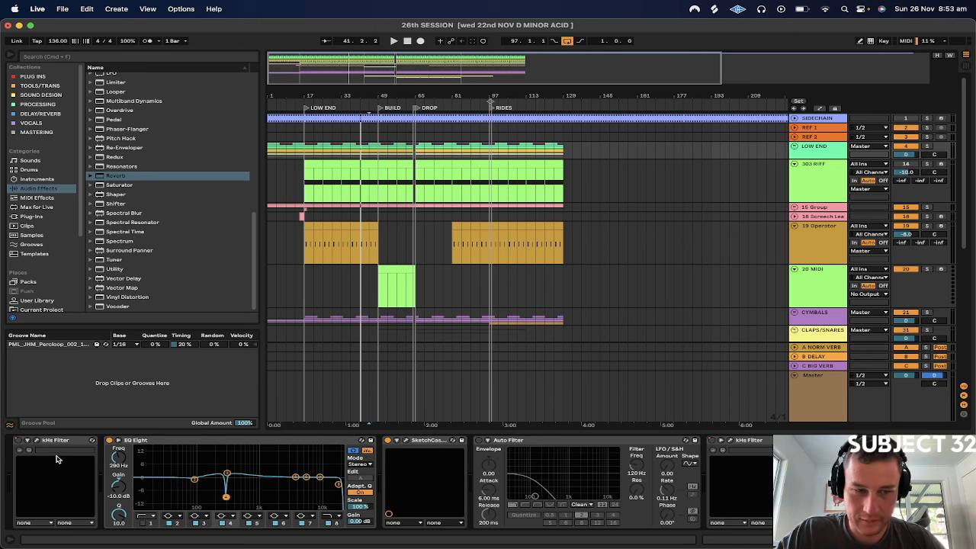
scroll(67, 445, "right", 5)
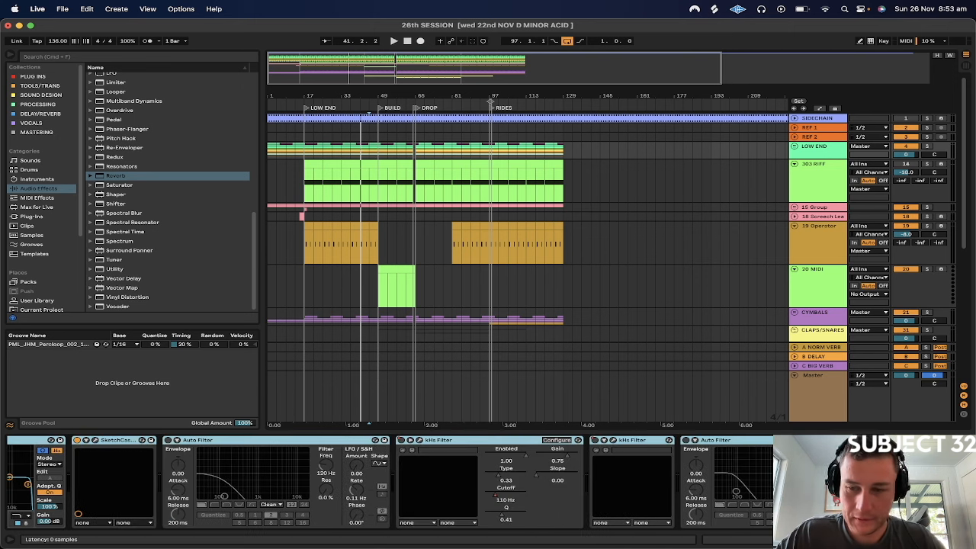
left_click(817, 189)
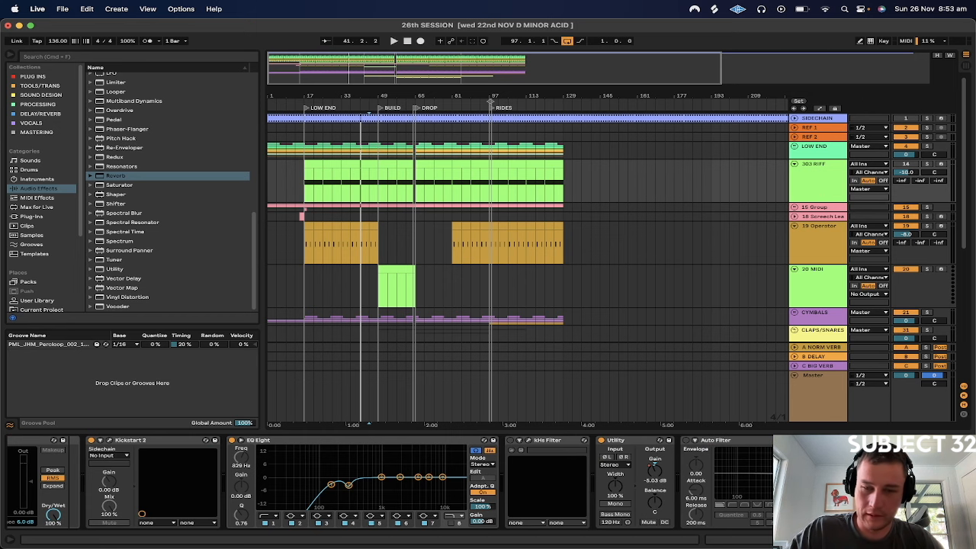
Solo the 303 RIFF track, play it from bar 77, and review its device chain through to the copied effects
scroll(615, 500, "left", 15)
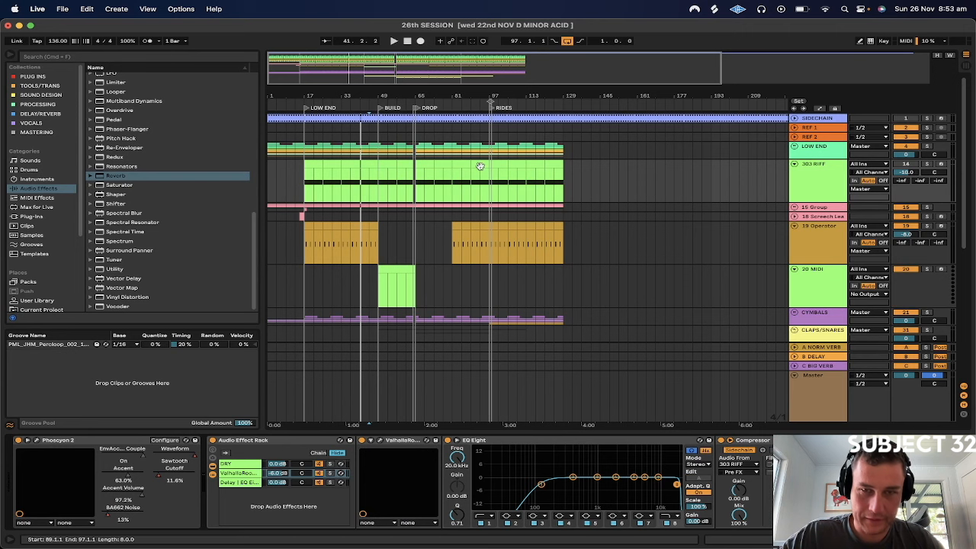
left_click(455, 225)
left_click(439, 188)
key("space")
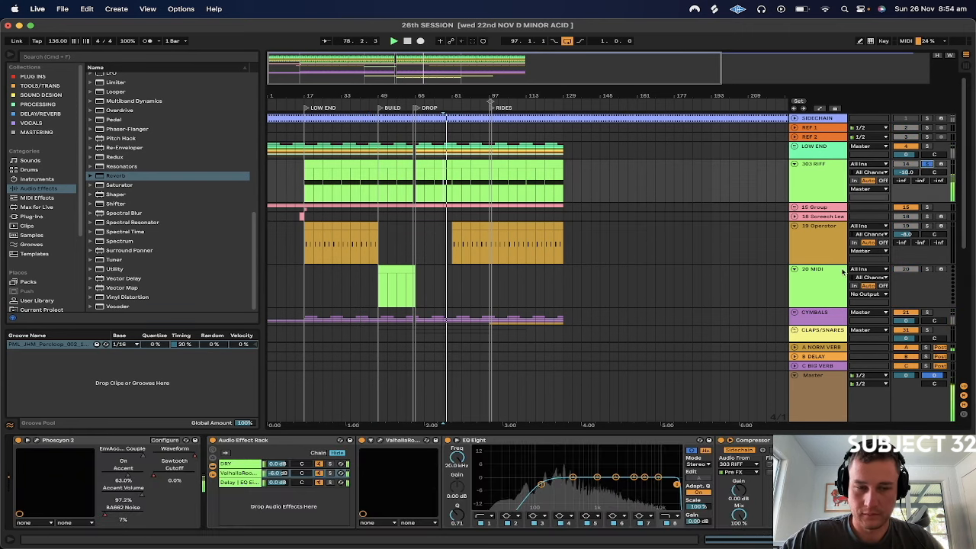
scroll(730, 479, "right", 10)
scroll(142, 480, "right", 10)
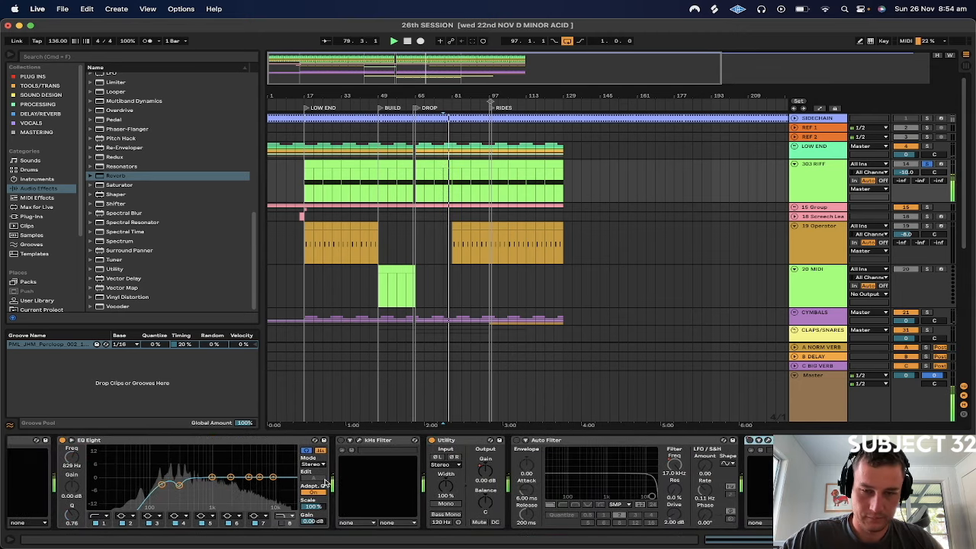
scroll(142, 480, "right", 1)
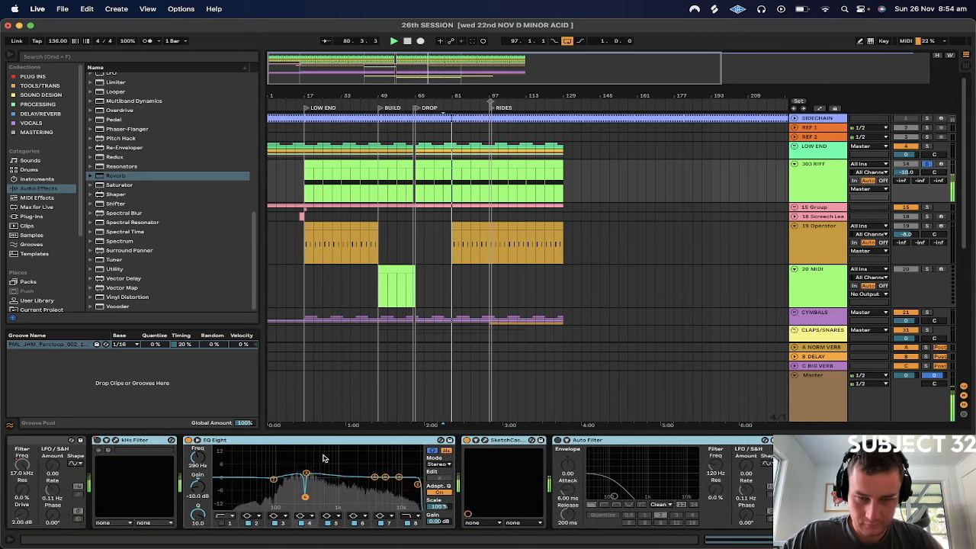
Delete the copied EQ Eight, kHs Filters and Auto Filters from 303 RIFF, keeping only SketchCassette from the pasted chain
left_click(309, 446)
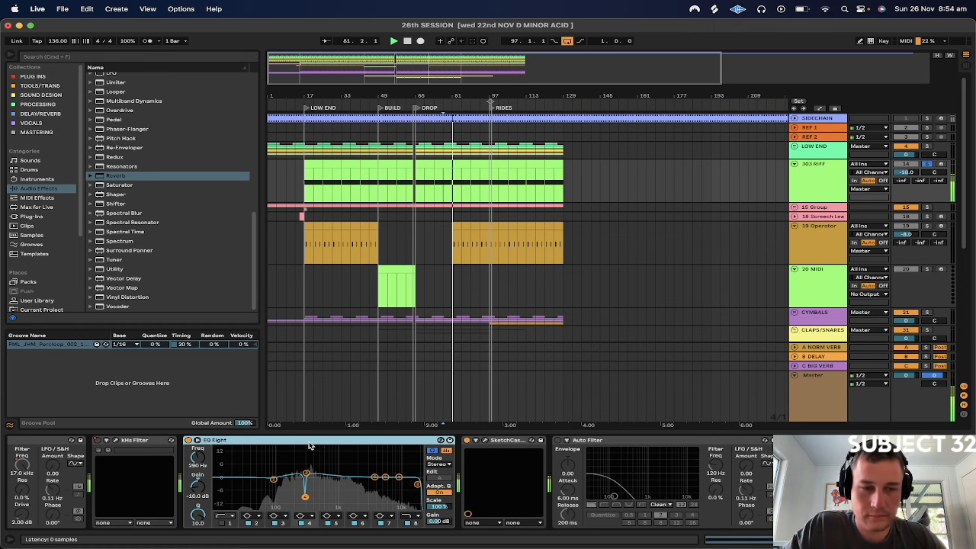
key("Delete")
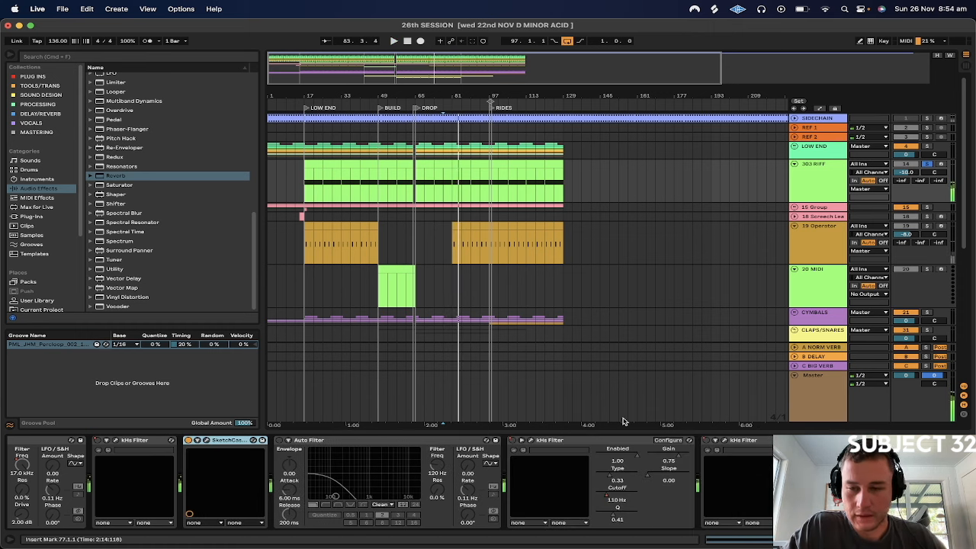
left_click(150, 441)
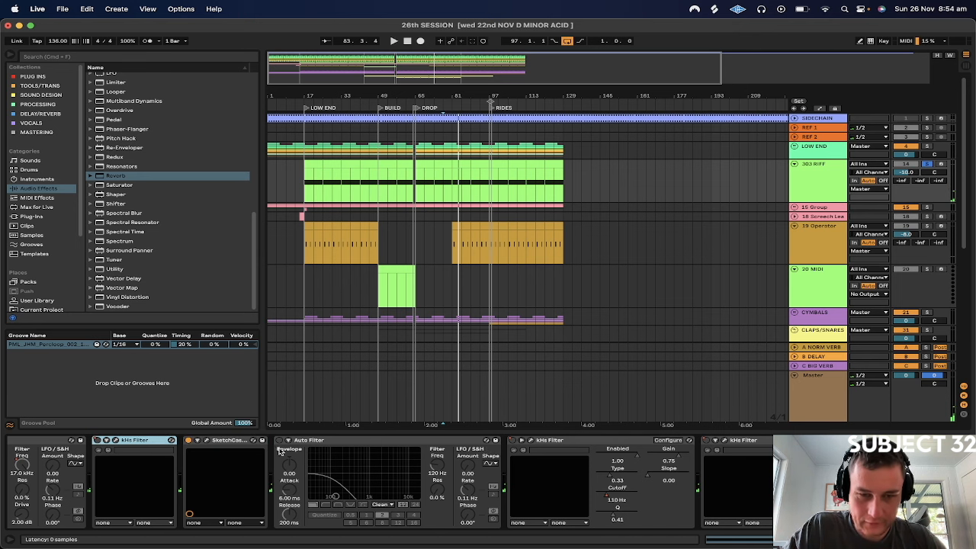
key("Delete")
left_click(298, 441)
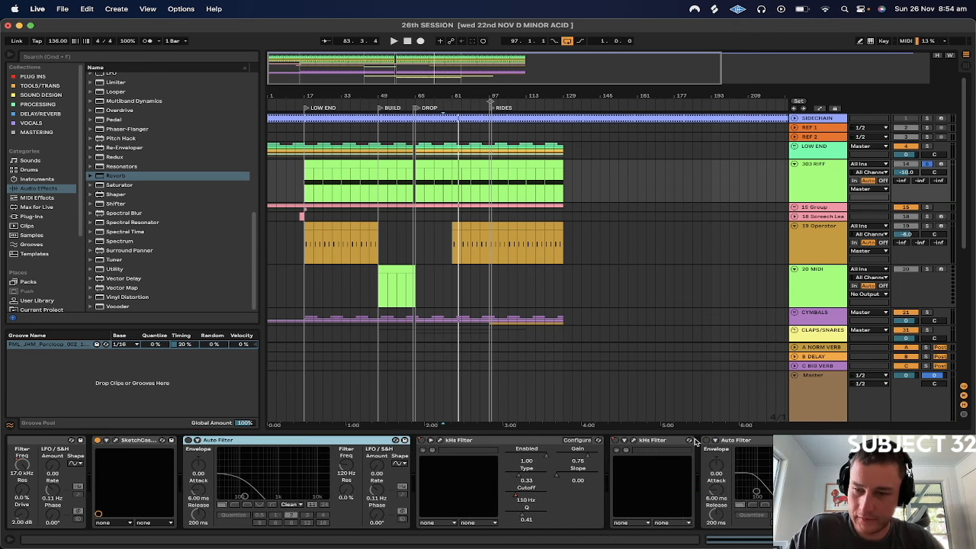
left_click(807, 441, "shift")
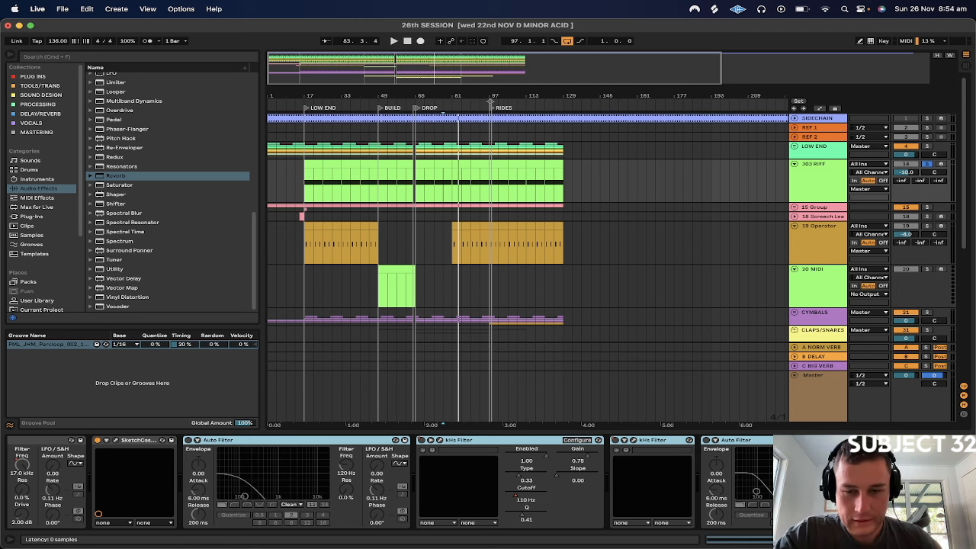
key("Delete")
Remove the solo from 303 RIFF and play the full mix from bar 65 and from bar 41
left_click(397, 193)
left_click(415, 192)
left_click(927, 163)
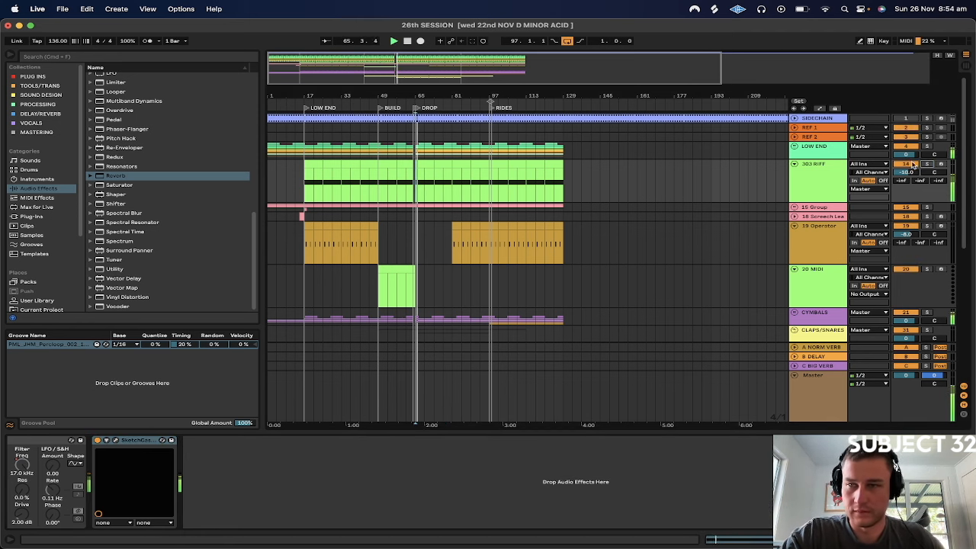
left_click(363, 175)
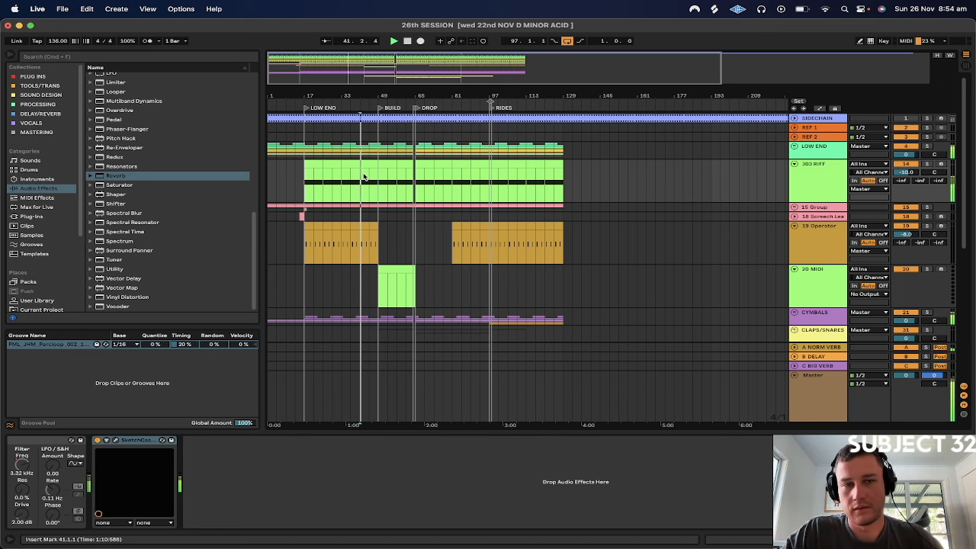
Turn on the 303 RIFF's Auto Filter and draw Device On automation switching it off across BUILD, from bar 49 to bar 65
left_click(821, 185)
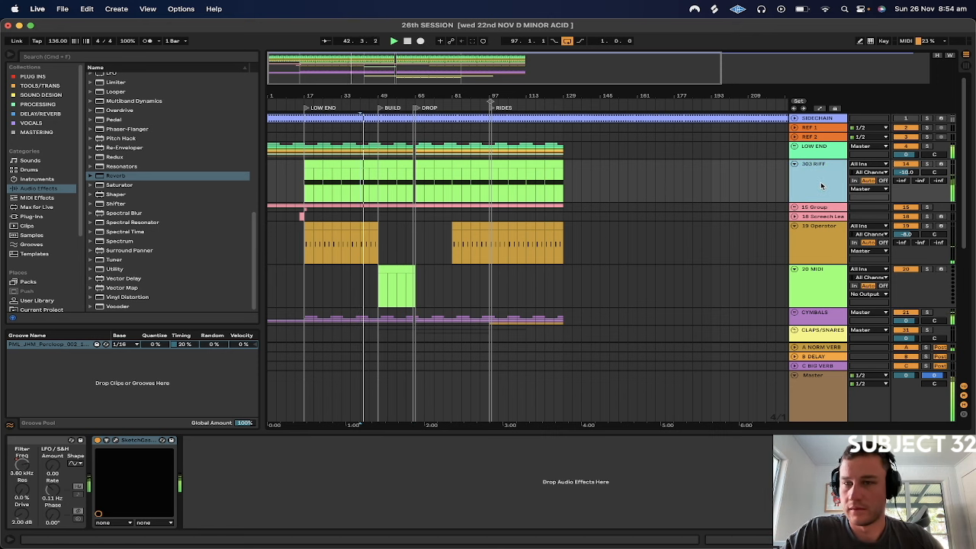
scroll(632, 501, "left", 10)
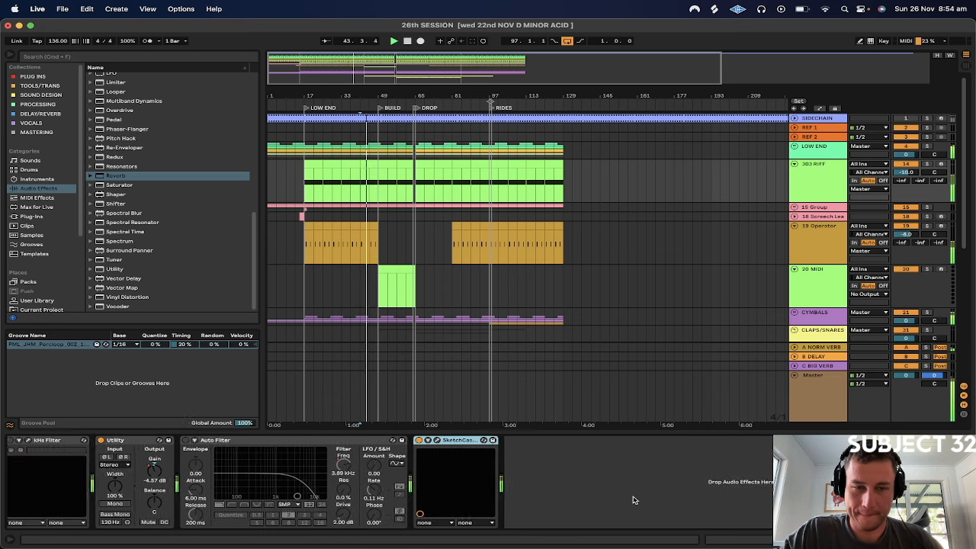
scroll(633, 501, "left", 5)
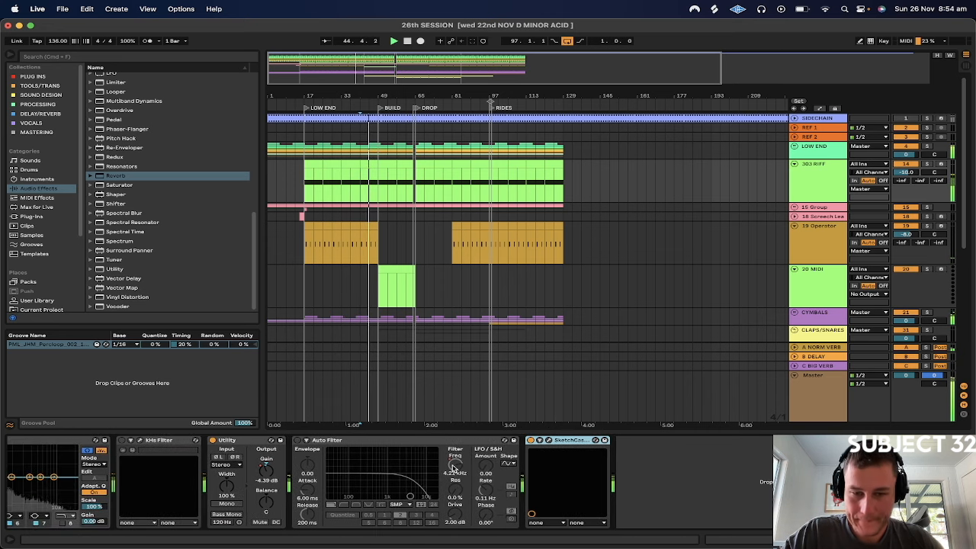
left_click_drag(454, 466, 453, 461)
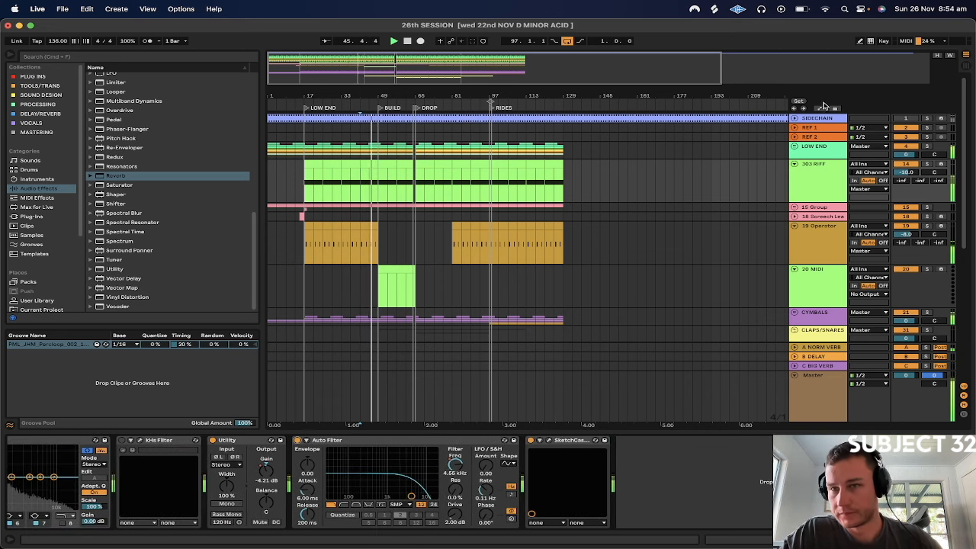
left_click(820, 107)
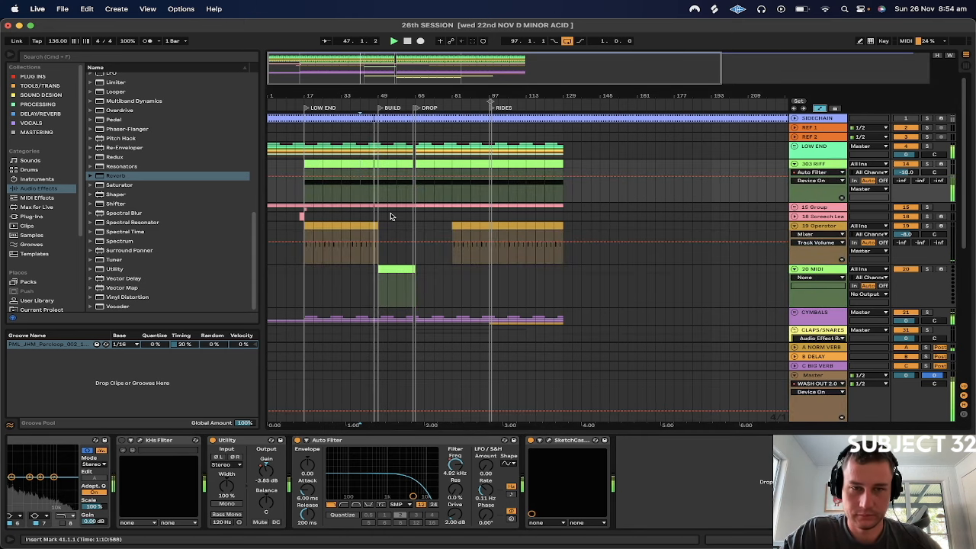
key("b")
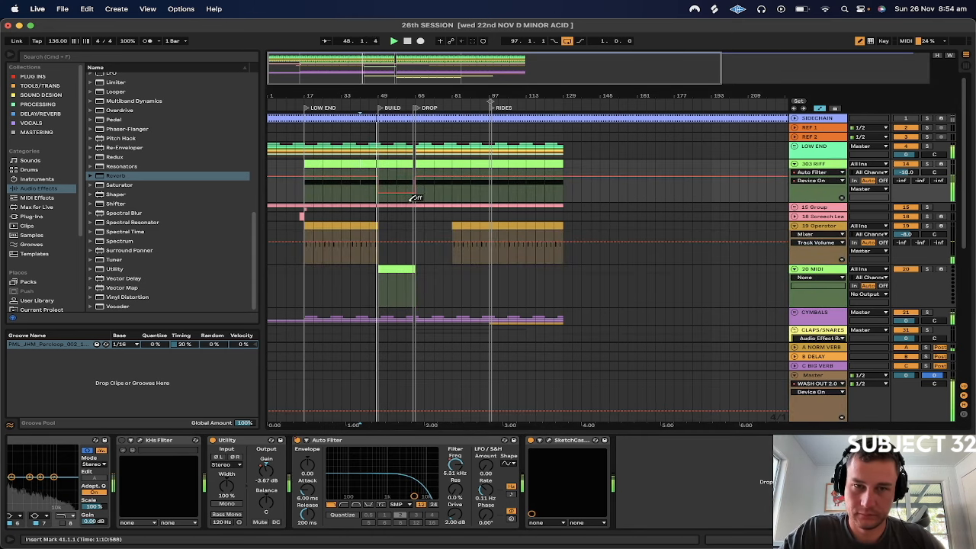
key("b")
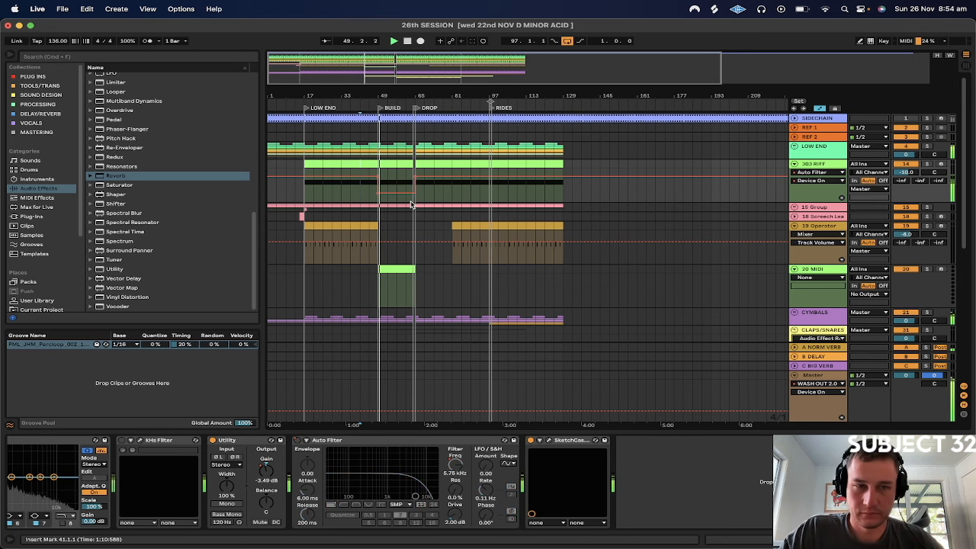
Show the 303 RIFF's Utility Gain automation and look over the clap, snare and percussion tracks below
left_click(267, 469)
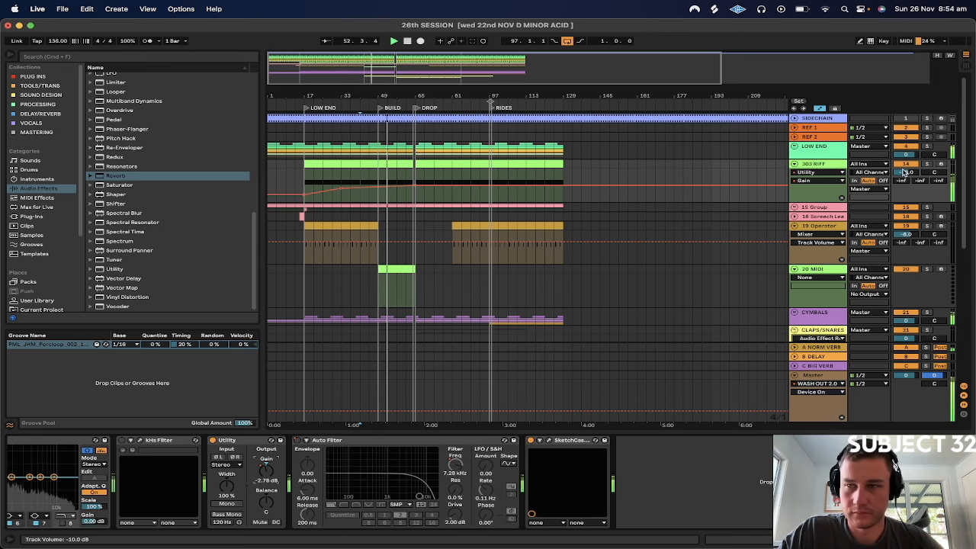
scroll(736, 186, "down", 5)
scroll(736, 186, "up", 5)
scroll(777, 200, "down", 5)
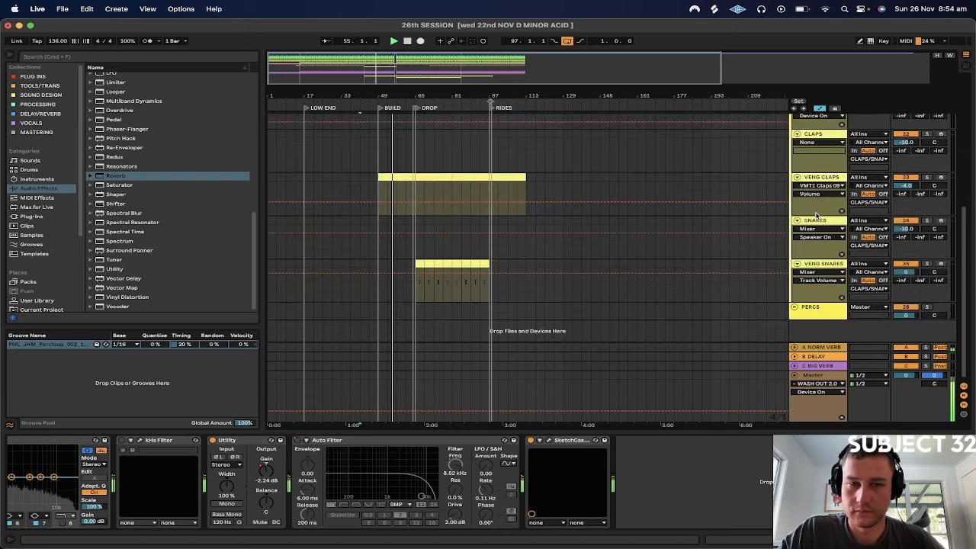
scroll(816, 216, "up", 5)
Stop playback and add Bass Kleph's Easy Wash Out from the DELAY/REVERB collection to the end of the CYMBALS group's chain
left_click(822, 257)
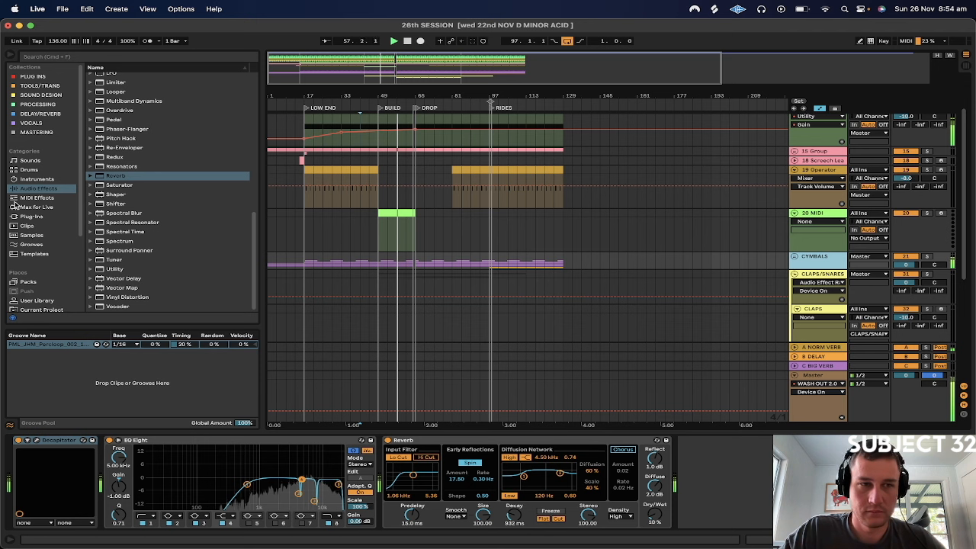
key("space")
left_click(40, 85)
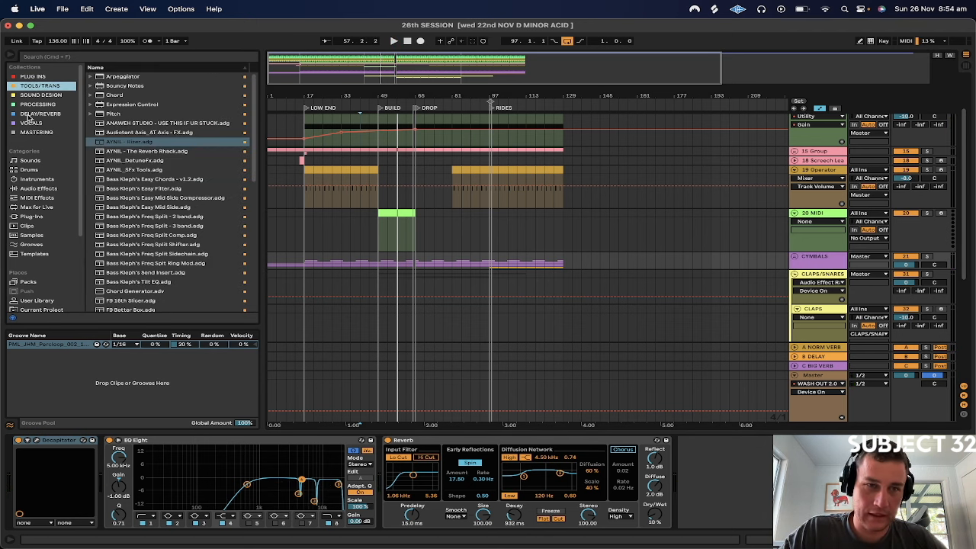
left_click(34, 113)
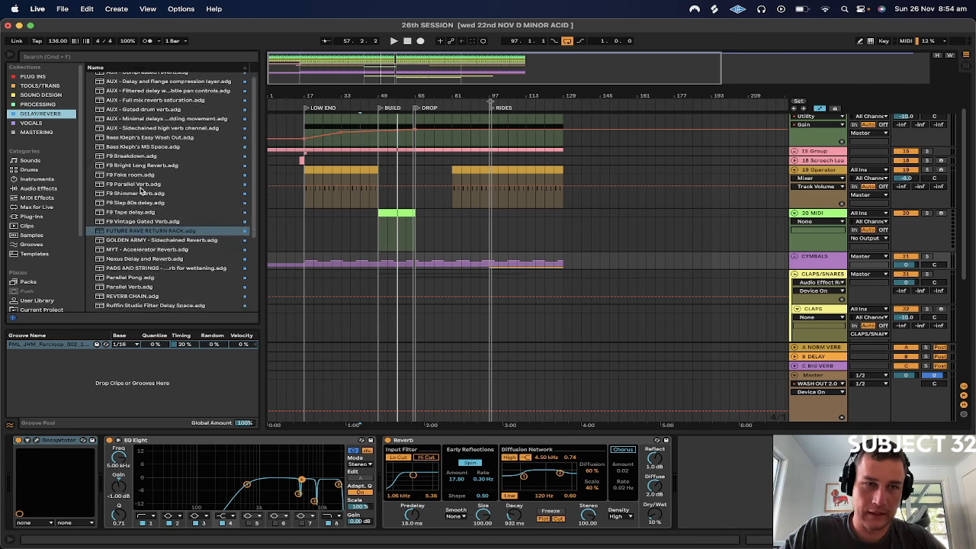
left_click(137, 142)
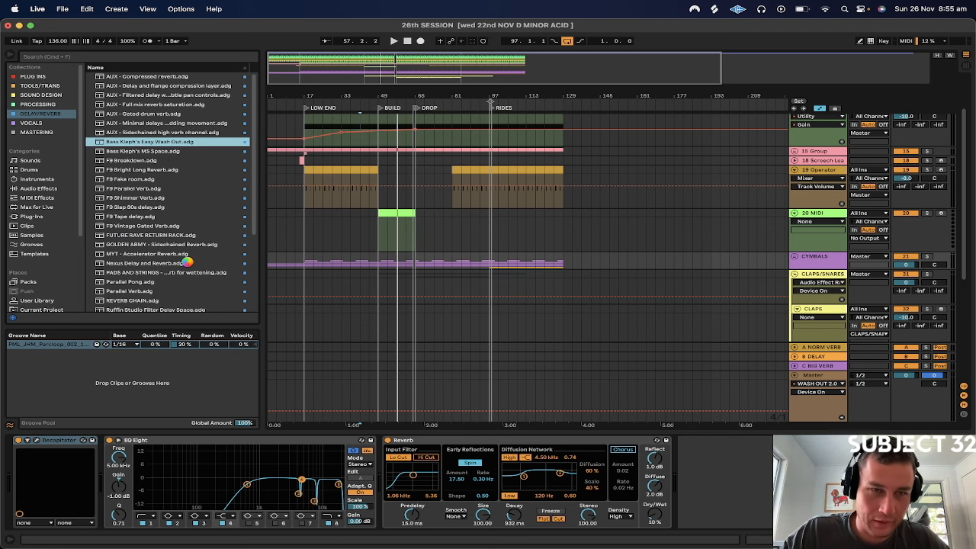
Search for "Hat Wash" in the TOOLS/TRANS collection and add the HAT WASH rack to the end of the CYMBALS group's chain
scroll(188, 264, "down", 5)
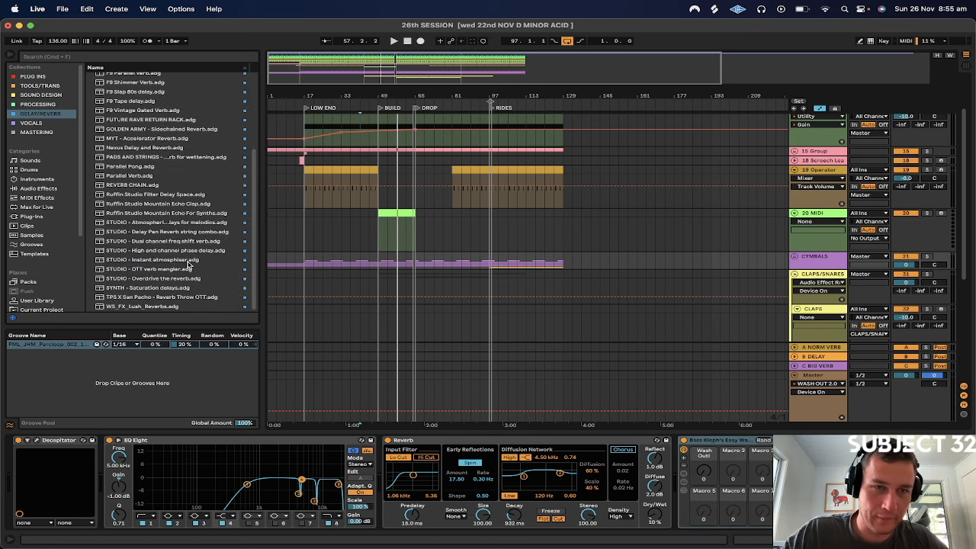
scroll(163, 198, "up", 2)
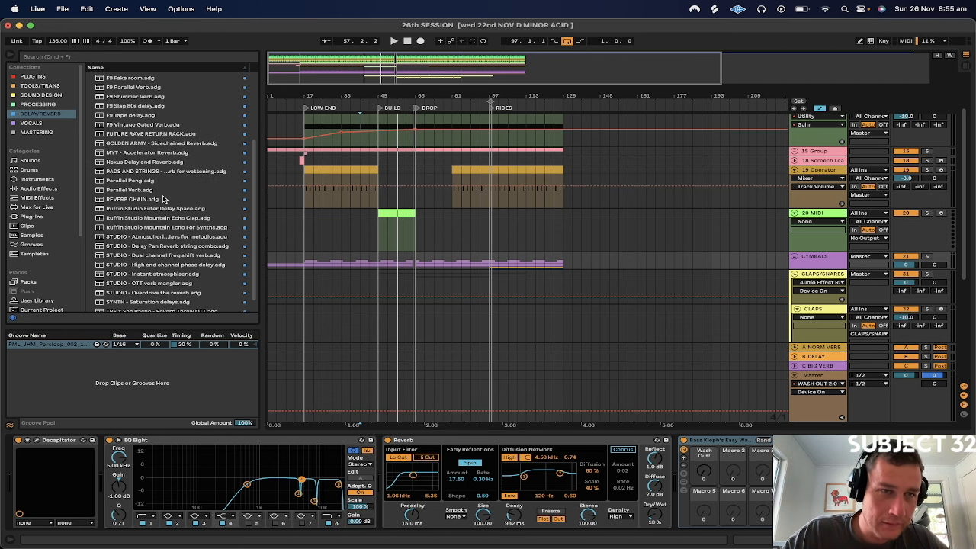
left_click(85, 57)
type("H")
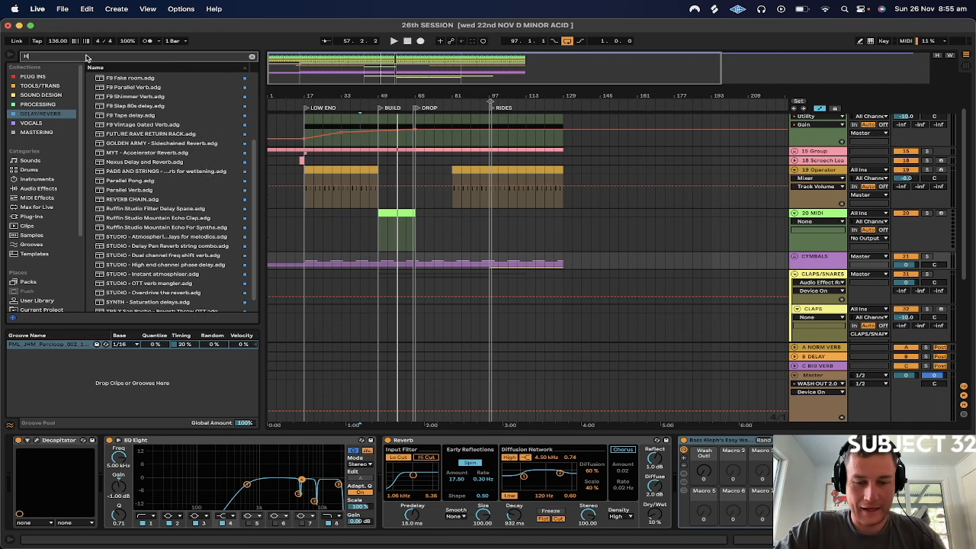
type("at Wash")
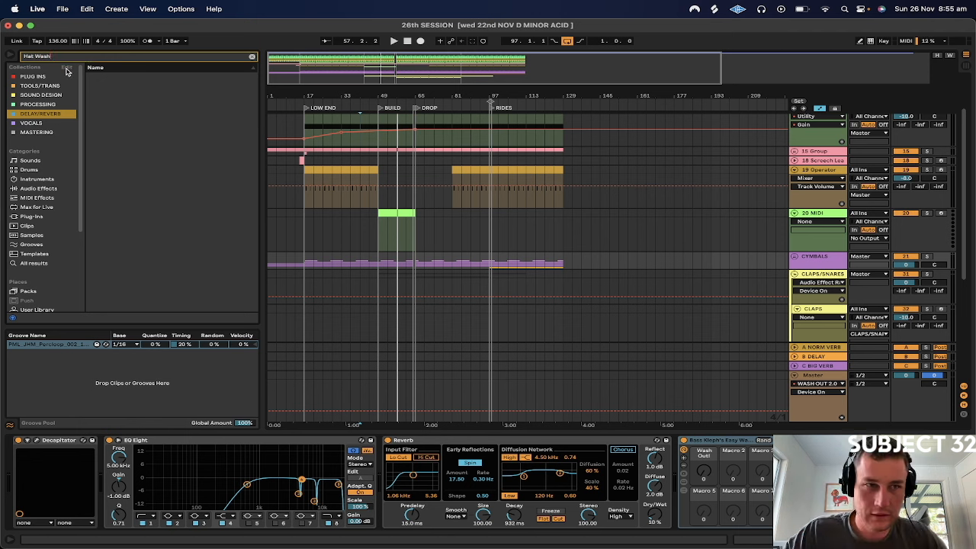
left_click(32, 96)
left_click(38, 85)
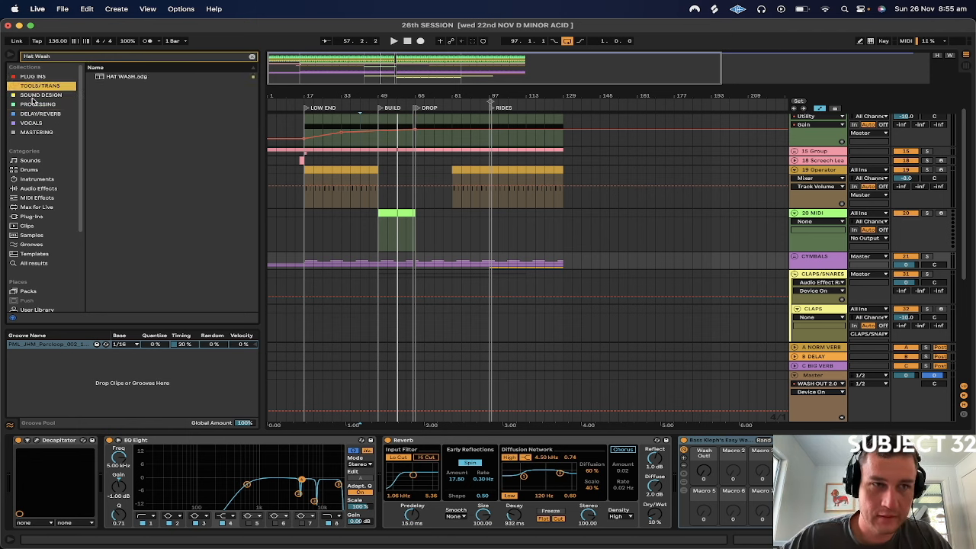
left_click(116, 78)
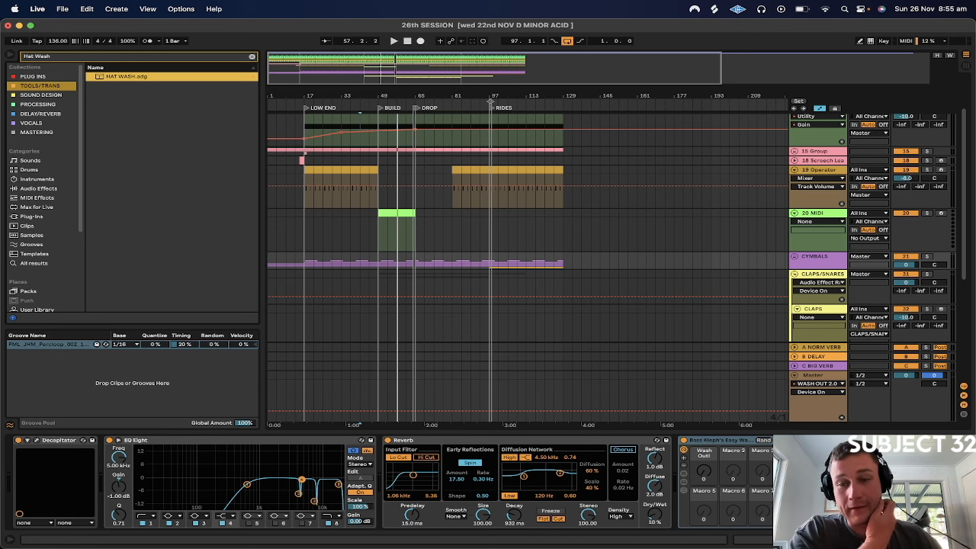
key("Return")
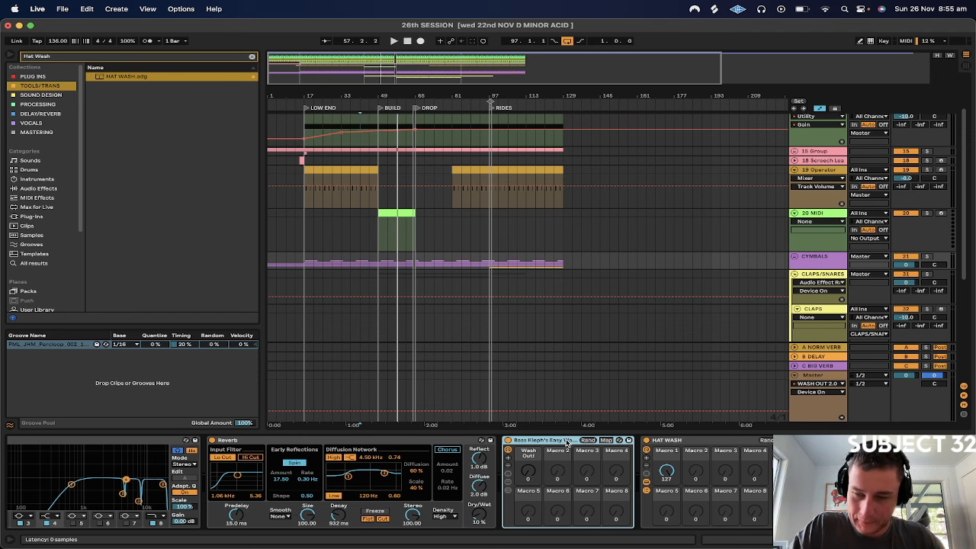
Look over the HAT WASH devices, delete Bass Kleph's Easy Wash Out from the CYMBALS chain and set HAT WASH's Macro 1 to 0
scroll(566, 443, "right", 10)
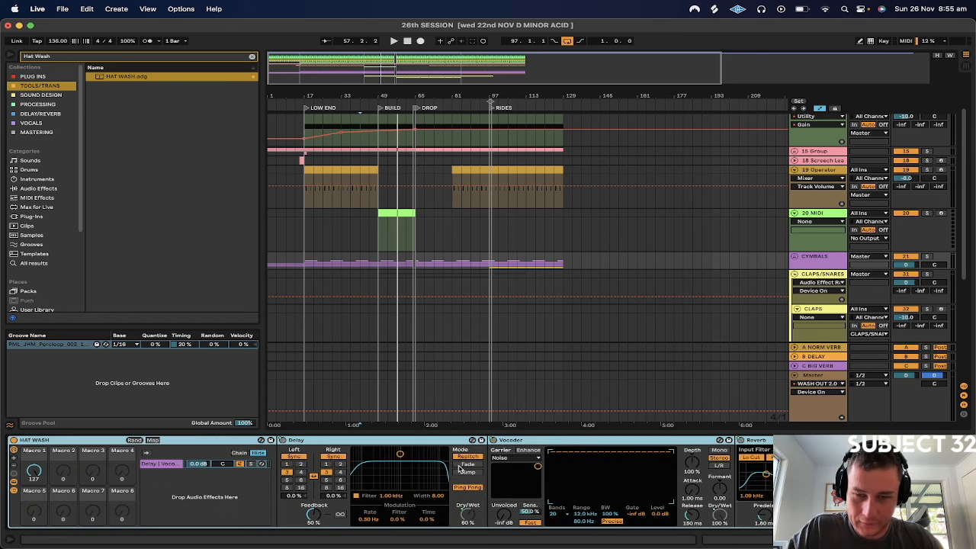
scroll(536, 467, "right", 8)
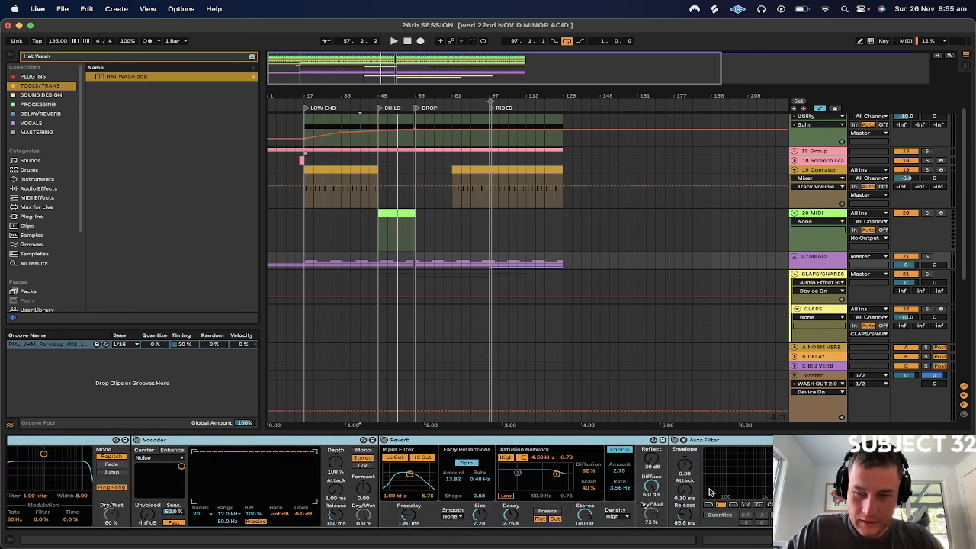
scroll(695, 492, "left", 10)
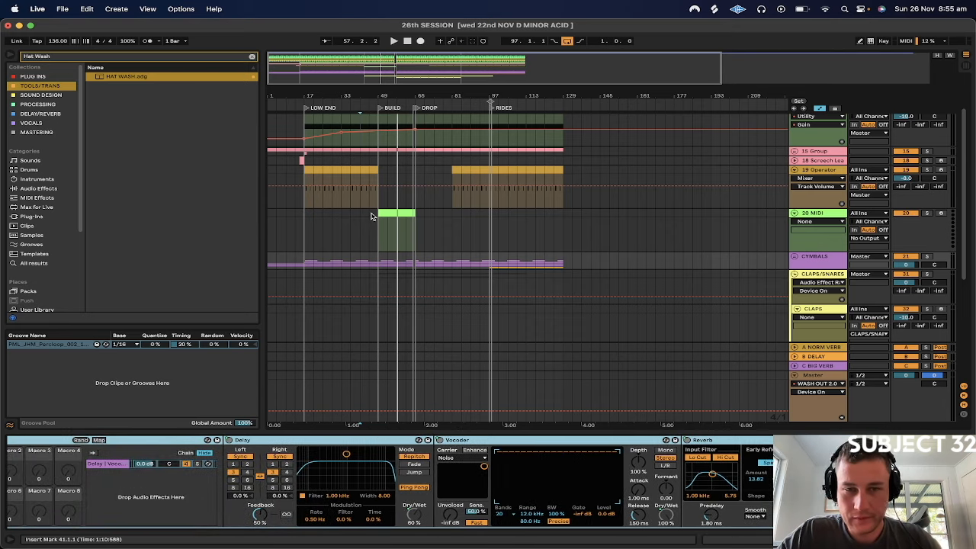
scroll(385, 495, "left", 8)
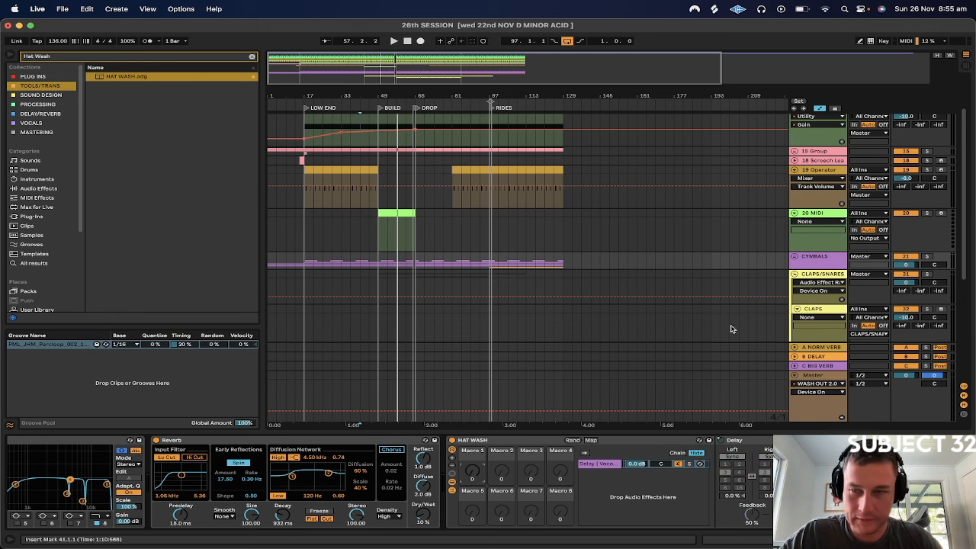
Solo CYMBALS and play from bar 41 while sweeping HAT WASH's Macro 1, returning it to 0
left_click(921, 257)
key("space")
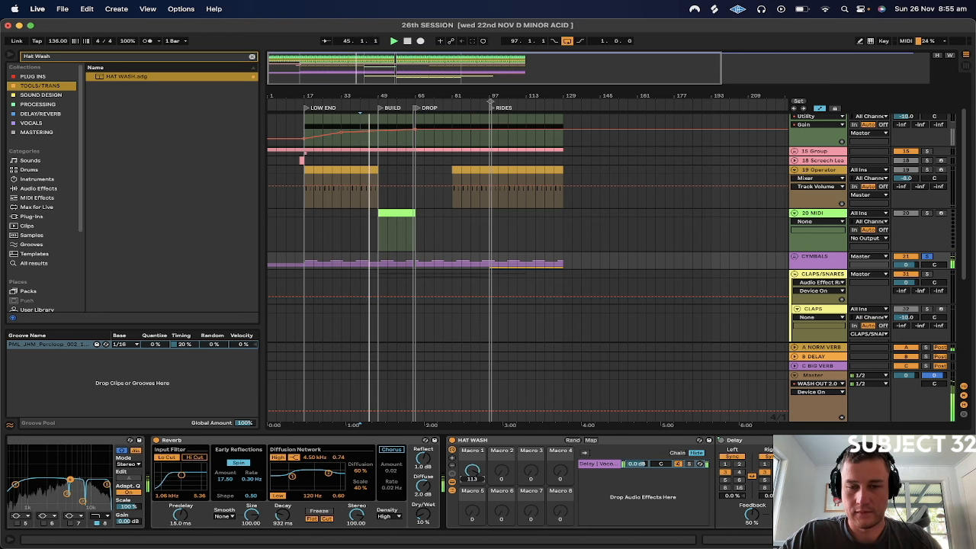
left_click_drag(472, 473, 479, 474)
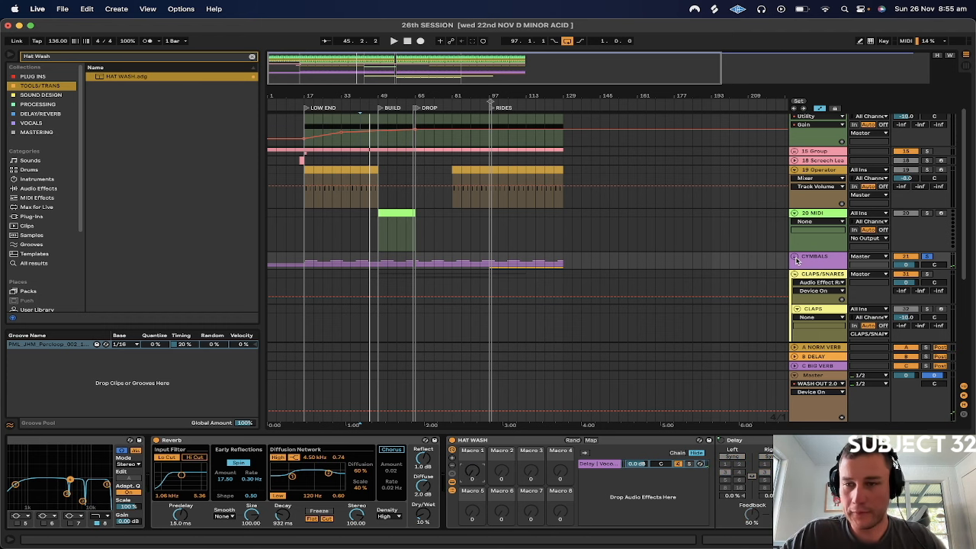
Unfold CYMBALS, draw a HAT WASH Macro 1 automation ramp rising from 0 across BUILD and dropping back at bar 65, and play from bar 57
left_click(795, 256)
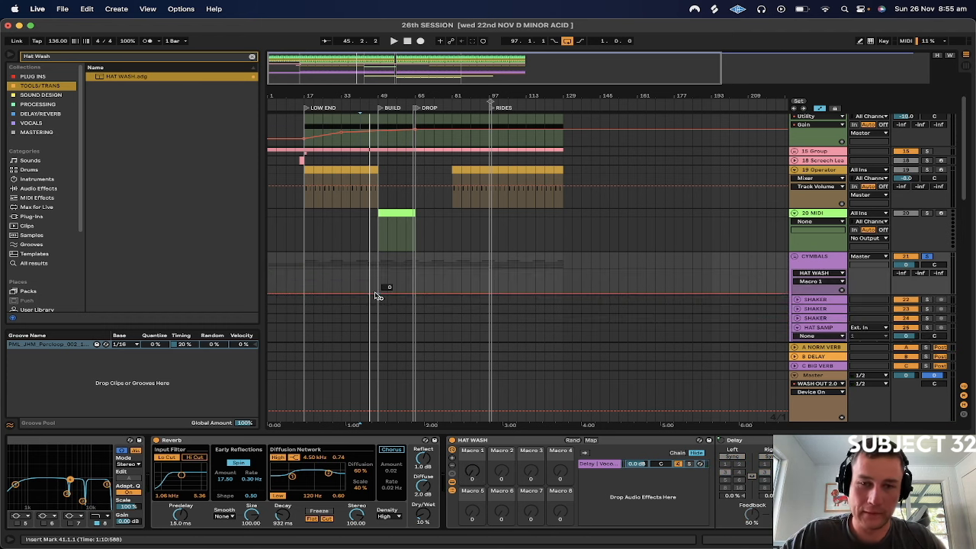
mouse_move(415, 293)
left_mouse_down()
mouse_move(416, 283)
mouse_move(433, 294)
mouse_move(415, 294)
left_mouse_up()
left_click(398, 272)
key("space")
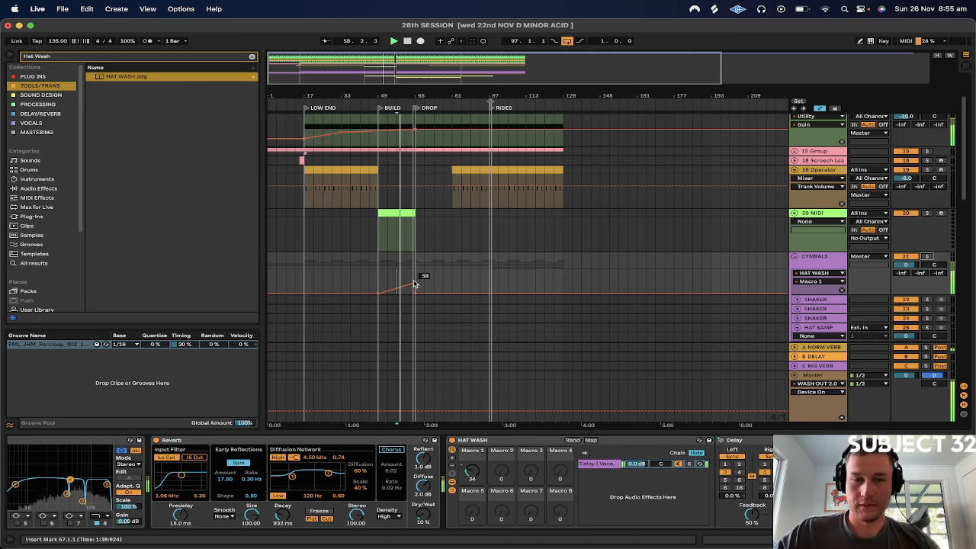
Add a second Auto Filter from the audio effects after the existing one in the HAT WASH rack and stop playback
scroll(562, 452, "right", 10)
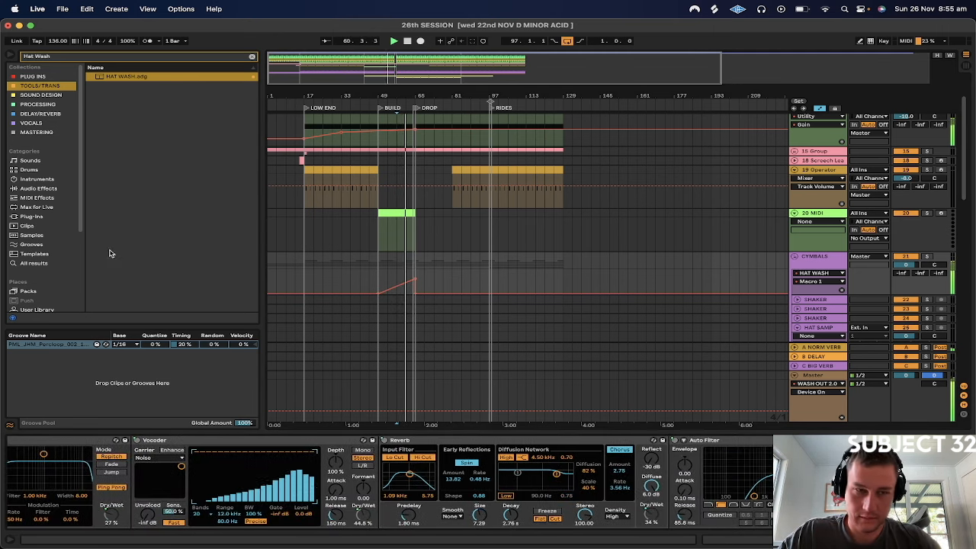
left_click(27, 187)
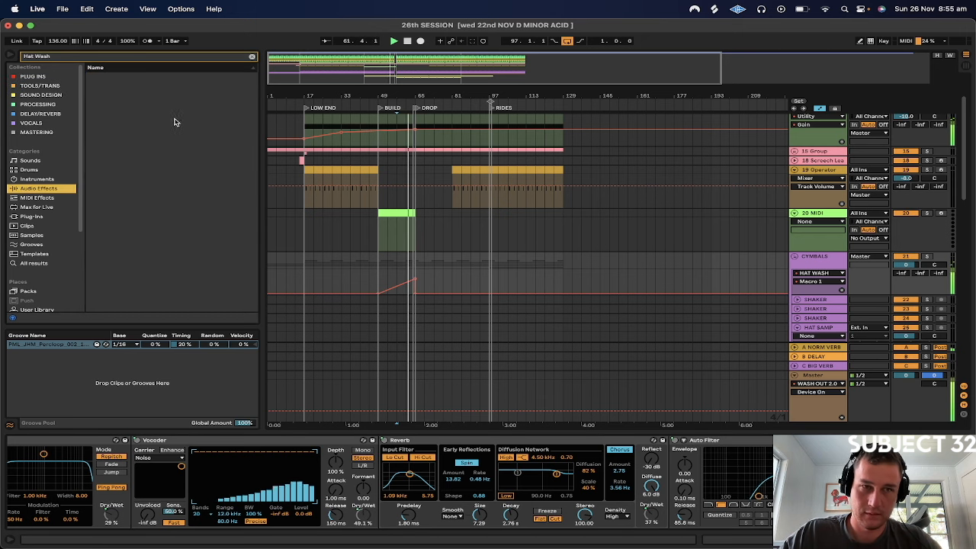
left_click(252, 56)
scroll(109, 107, "up", 15)
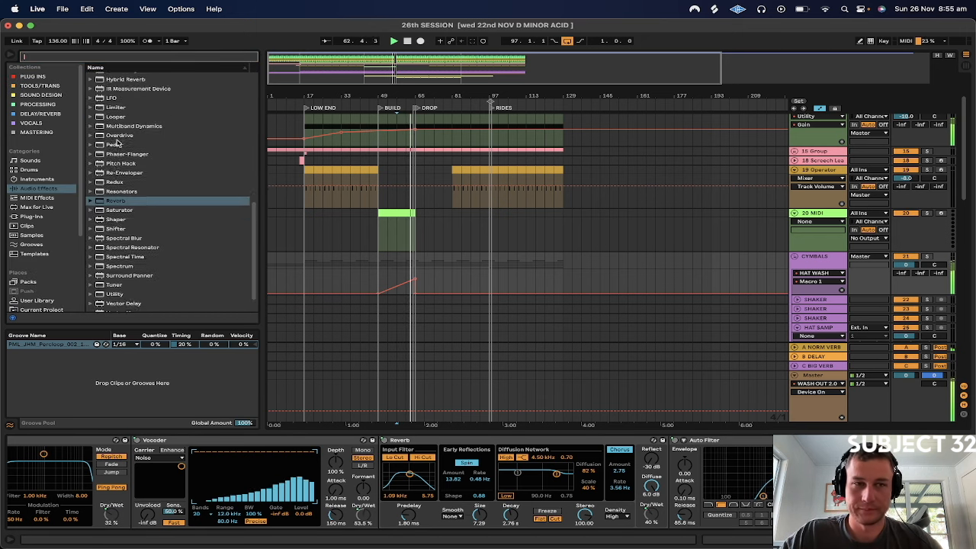
left_click(109, 104)
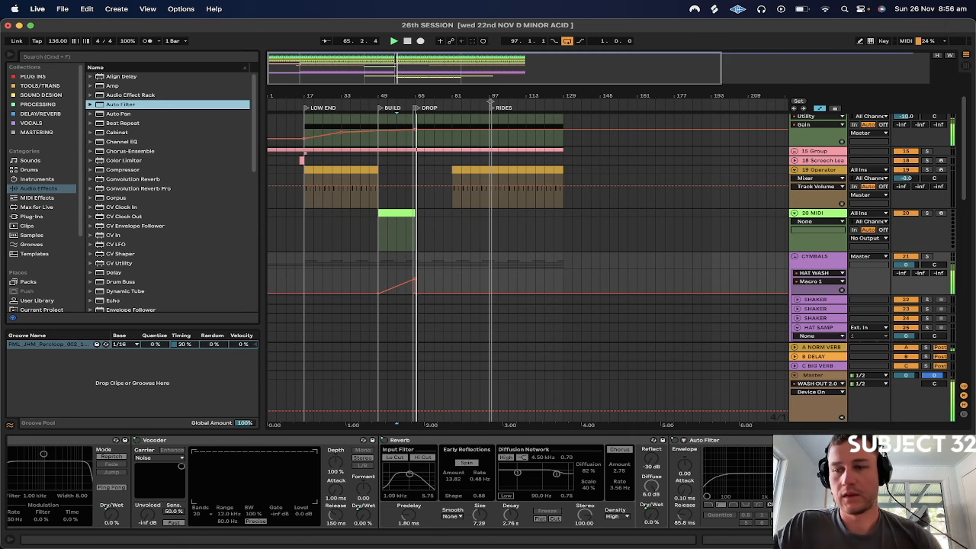
key("Return")
key("space")
left_click(792, 504)
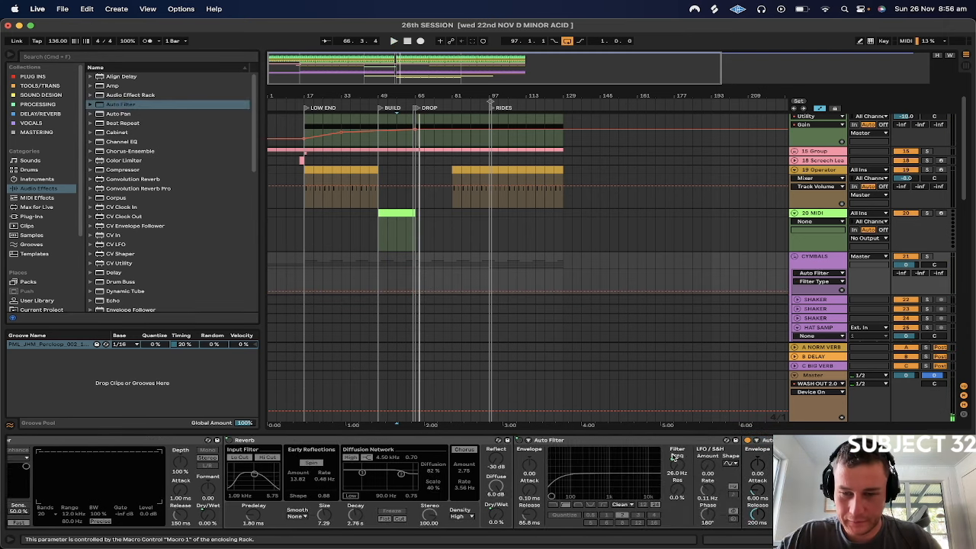
Open HAT WASH's macro mappings and map the second Auto Filter's Frequency to Macro 1
scroll(503, 482, "left", 5)
scroll(339, 449, "right", 5)
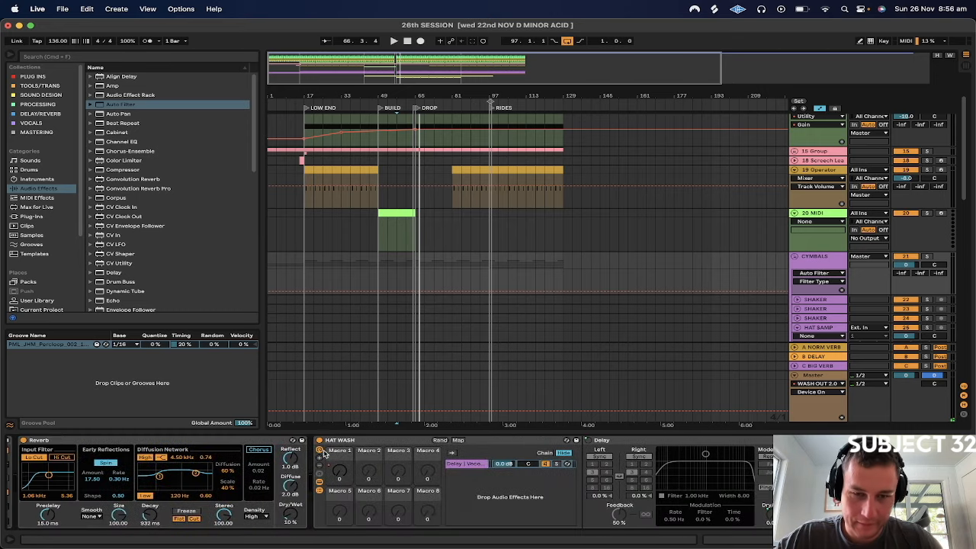
left_click(458, 441)
left_click(834, 462)
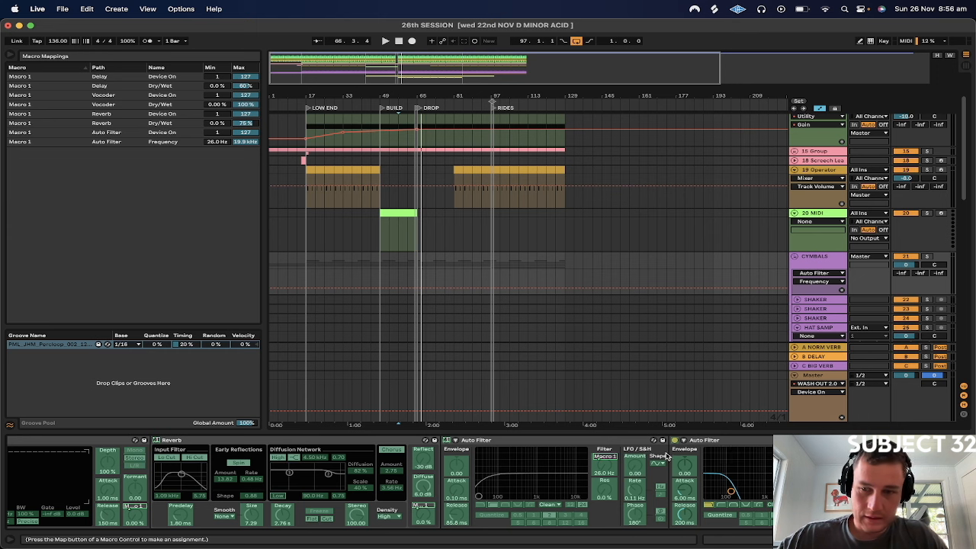
right_click(838, 300)
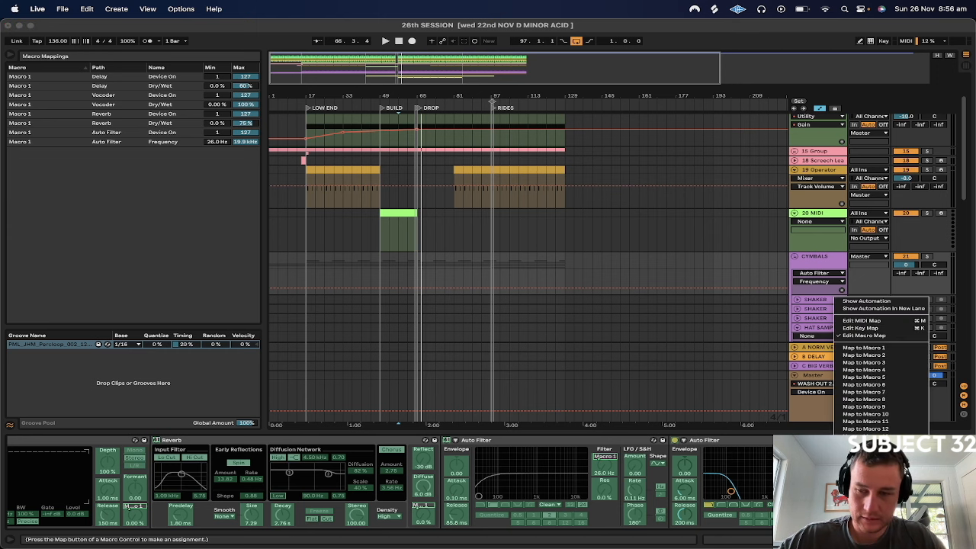
left_click(850, 348)
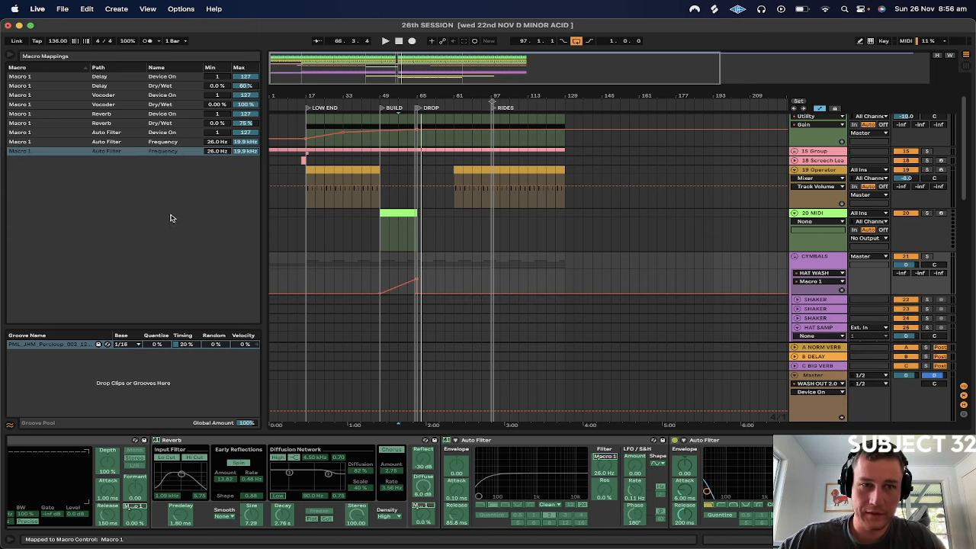
left_click(219, 154)
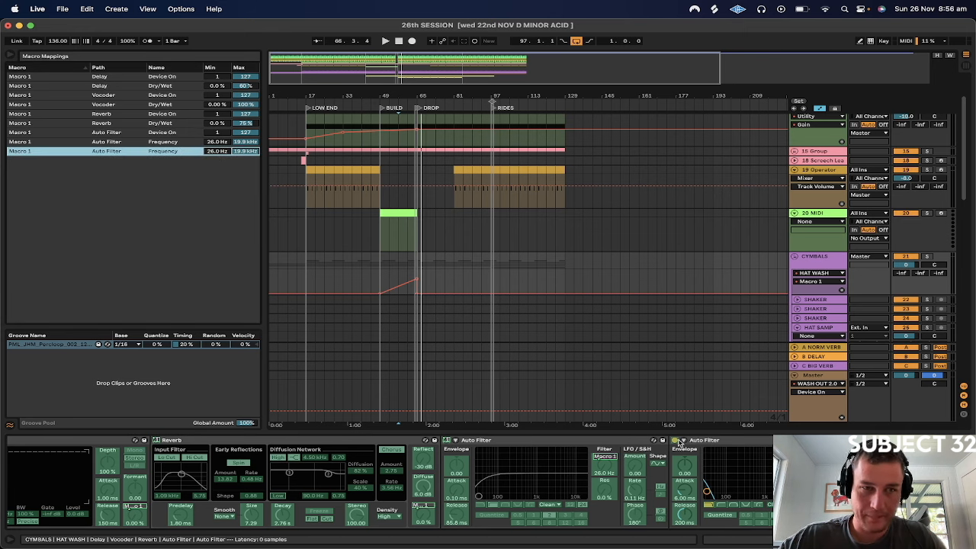
Map the second Auto Filter's Device On switch to Macro 1 with a minimum of 1
right_click(677, 445)
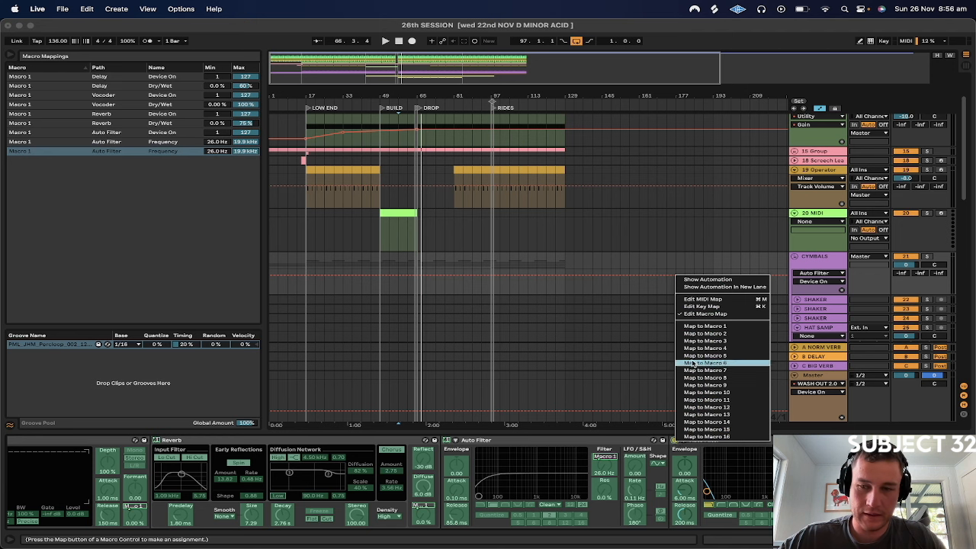
left_click(700, 327)
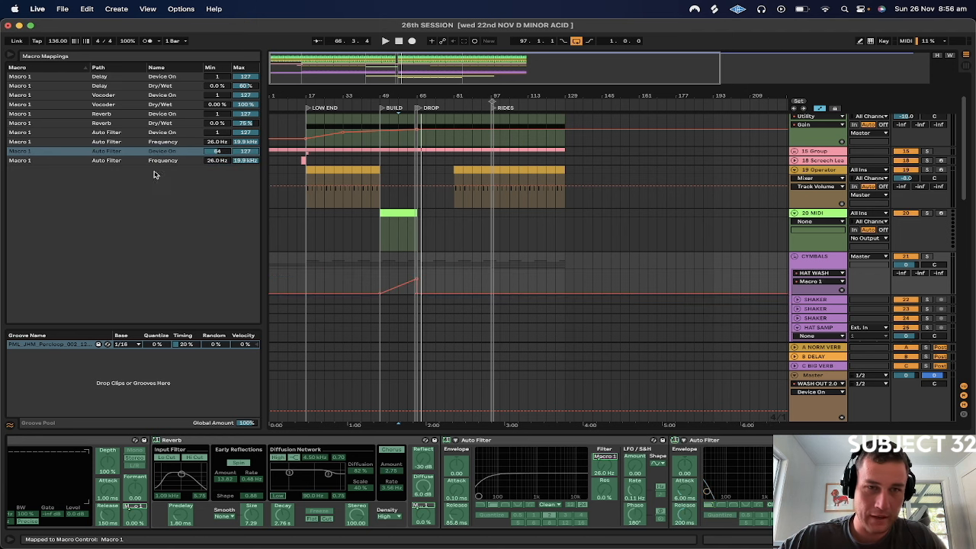
left_click(216, 152)
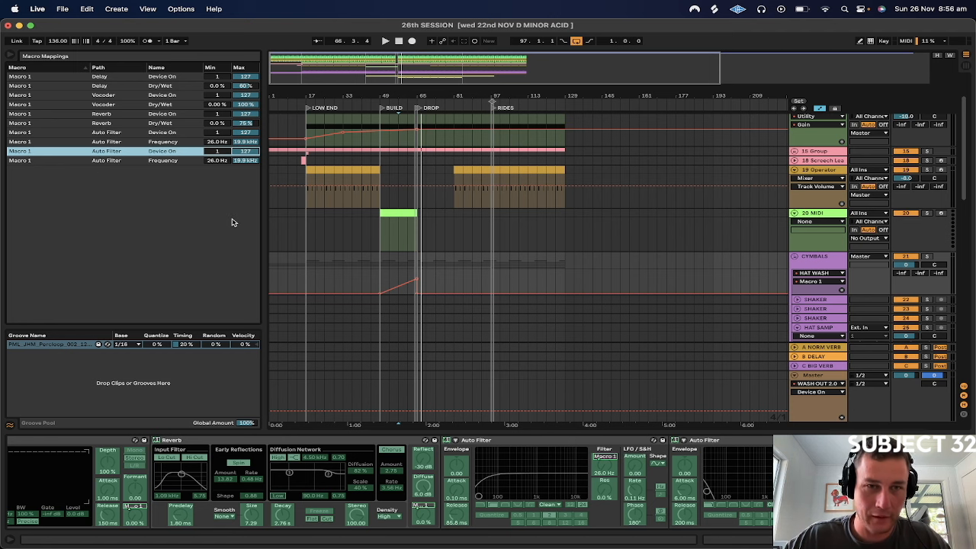
Play BUILD from bar 57 and turn HAT WASH's Macro 1 by hand to hear the mapped Auto Filter
left_click(219, 161)
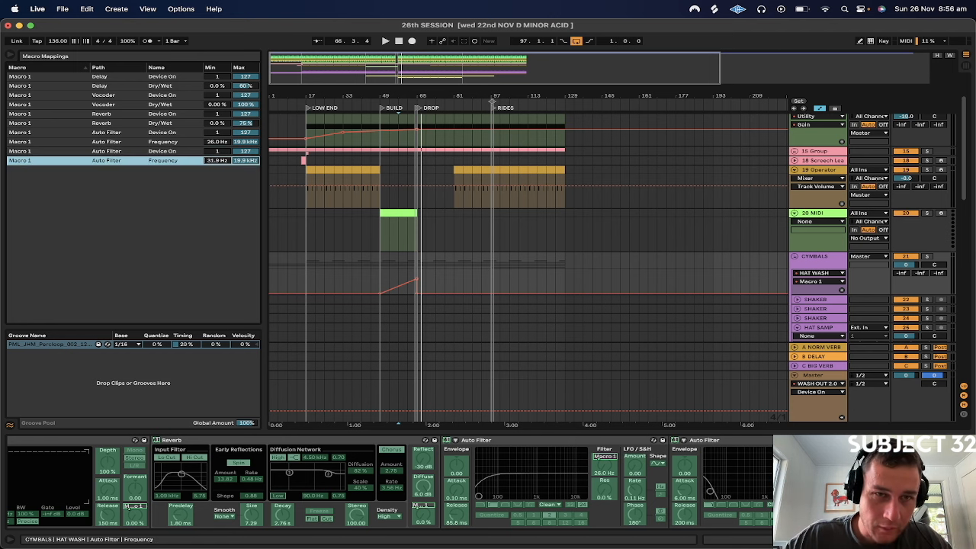
key("space")
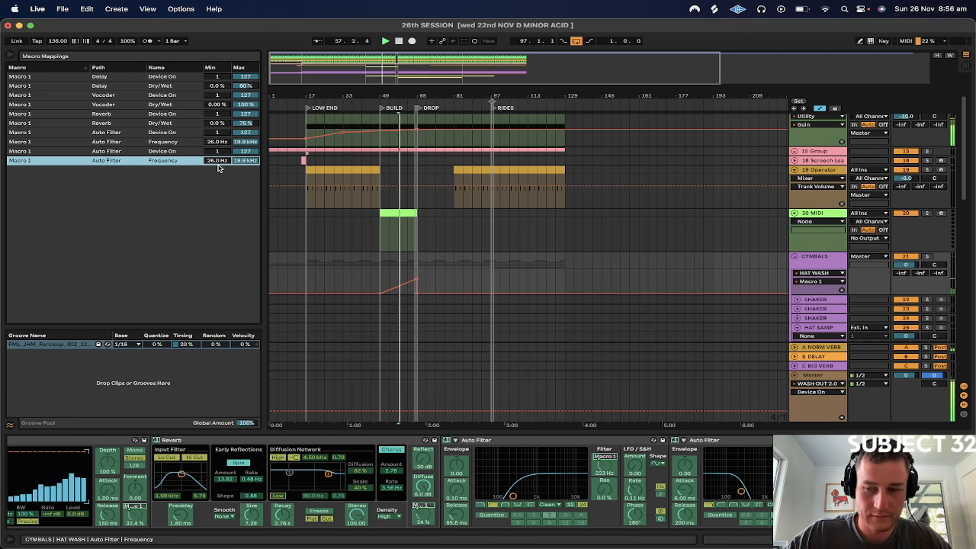
scroll(449, 530, "left", 15)
key("space")
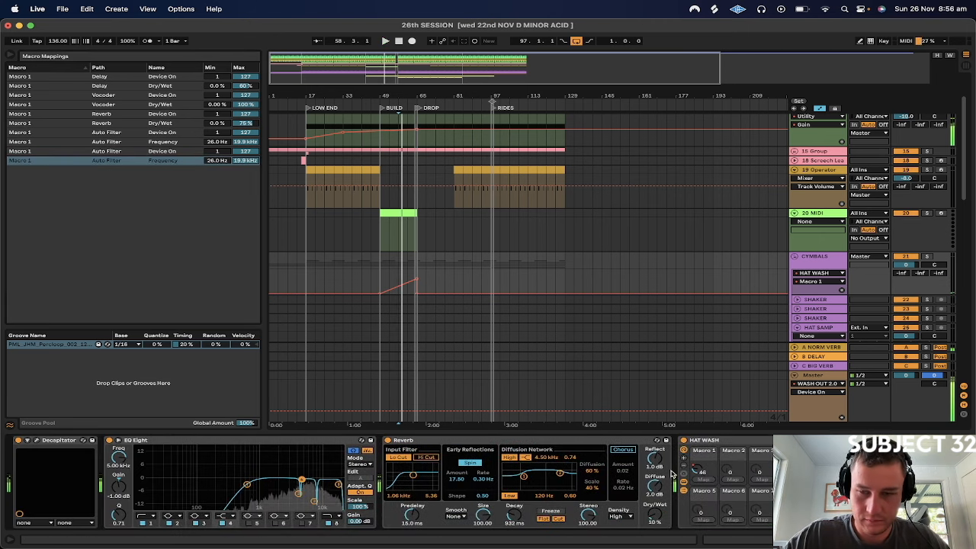
key("space")
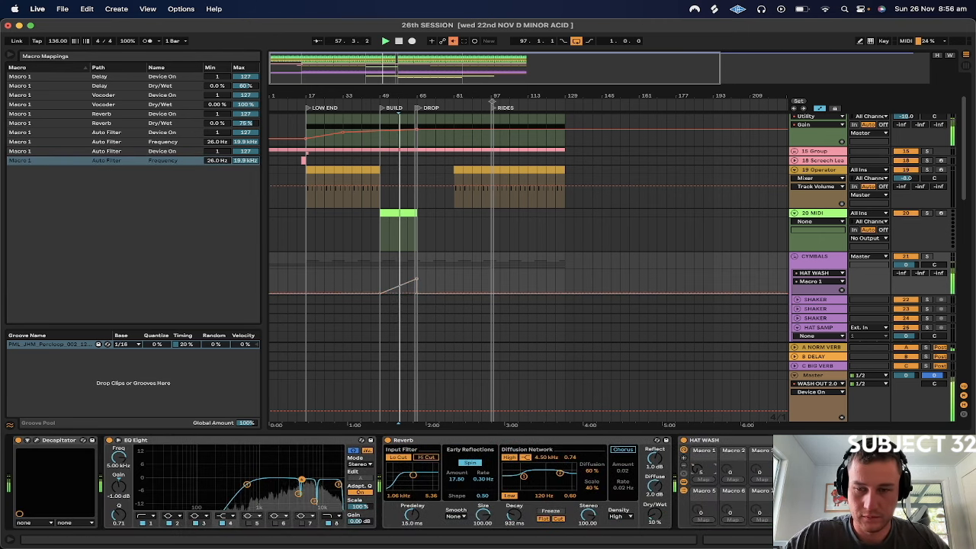
Invert the second Auto Filter's Frequency mapping on Macro 1, with minimum 19.9 kHz and maximum 26.0 Hz
scroll(700, 470, "right", 5)
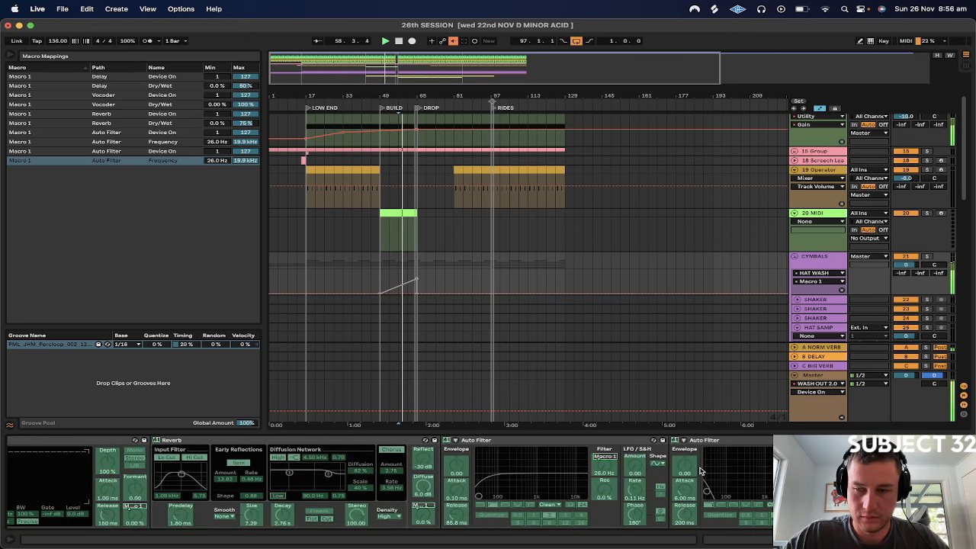
left_click_drag(218, 161, 217, 122)
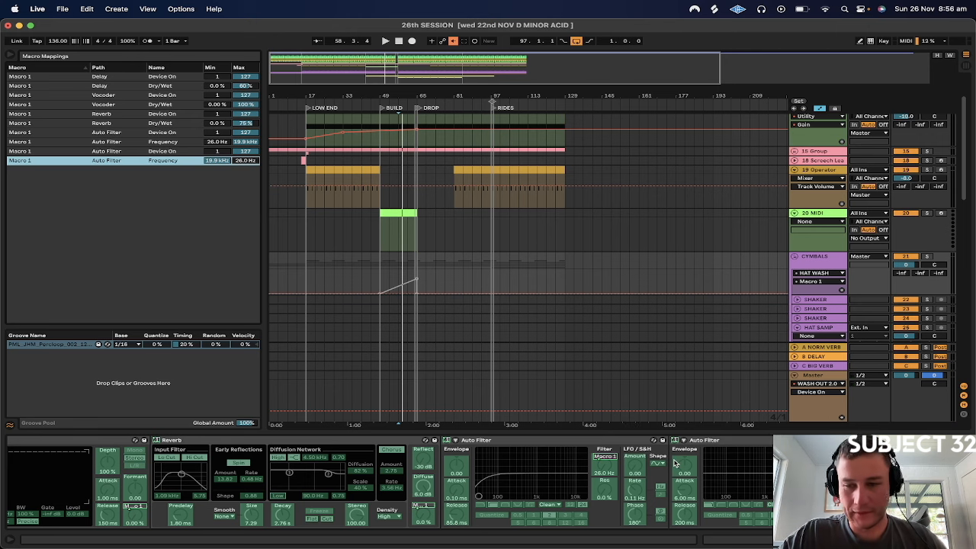
scroll(642, 472, "left", 10)
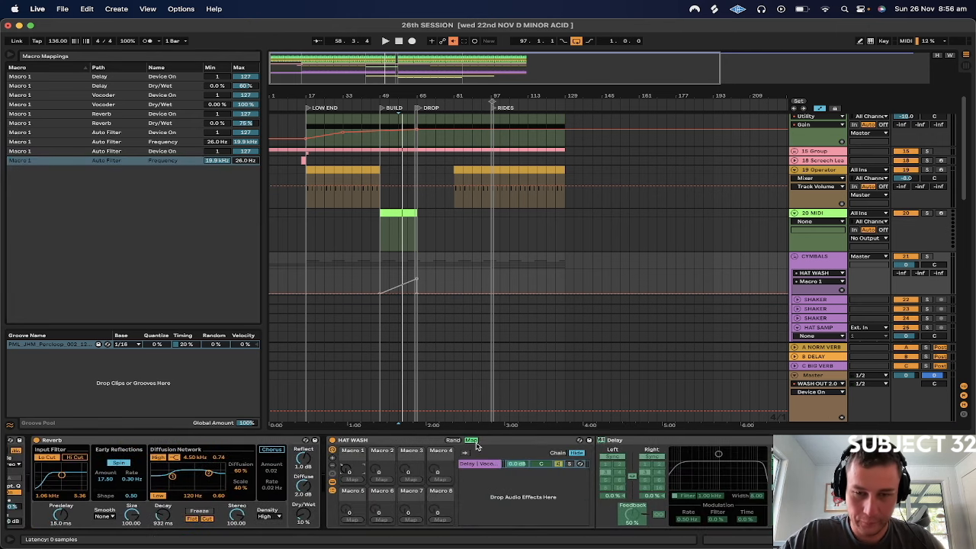
Leave HAT WASH's macro mapping mode, play the BUILD section and turn Macro 1 by hand to hear the inverted filter mapping
left_click(474, 441)
key("space")
mouse_move(353, 471)
left_mouse_down()
mouse_move(352, 412)
mouse_move(352, 471)
left_mouse_up()
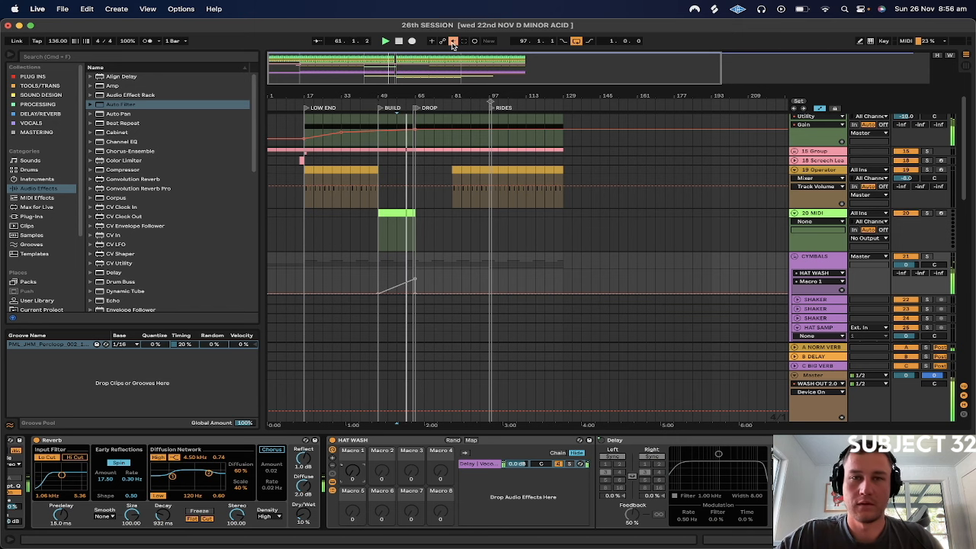
Re-enable the overridden Macro 1 automation and adjust the second Auto Filter's Slope during playback
left_click(453, 41)
left_click(396, 229)
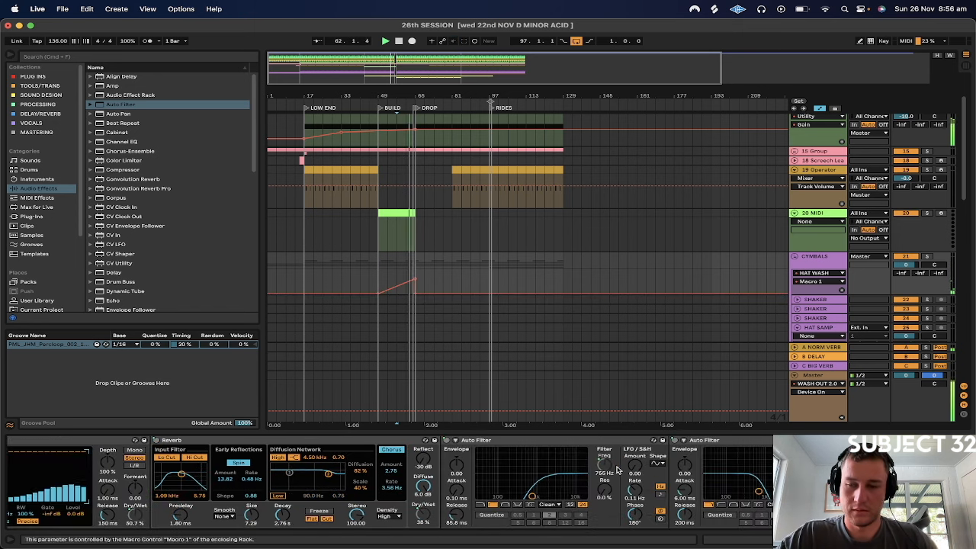
left_click(768, 504)
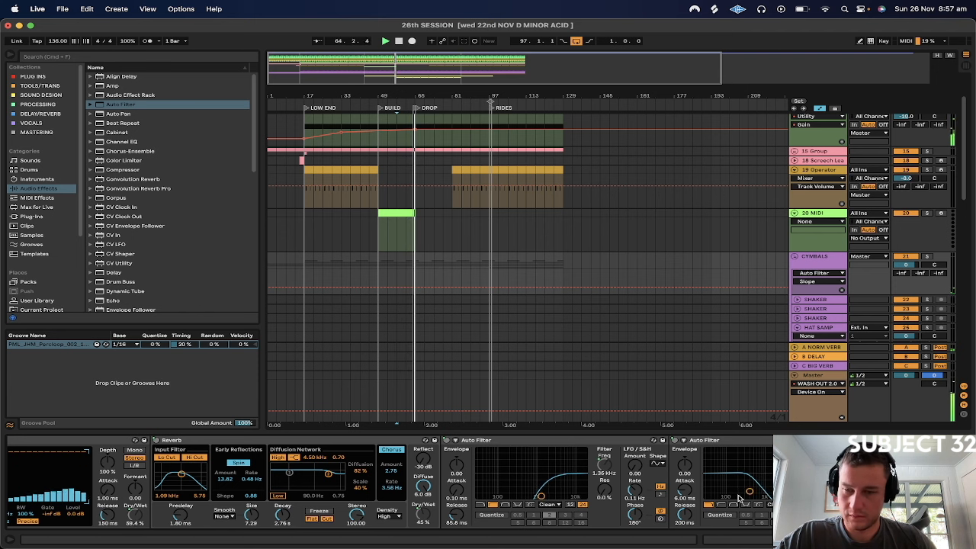
Restart playback from the start of BUILD at bar 49 to hear the cymbals' automated HAT WASH
key("space")
left_click(368, 242)
key("space")
left_click(374, 242)
key("space")
key("space")
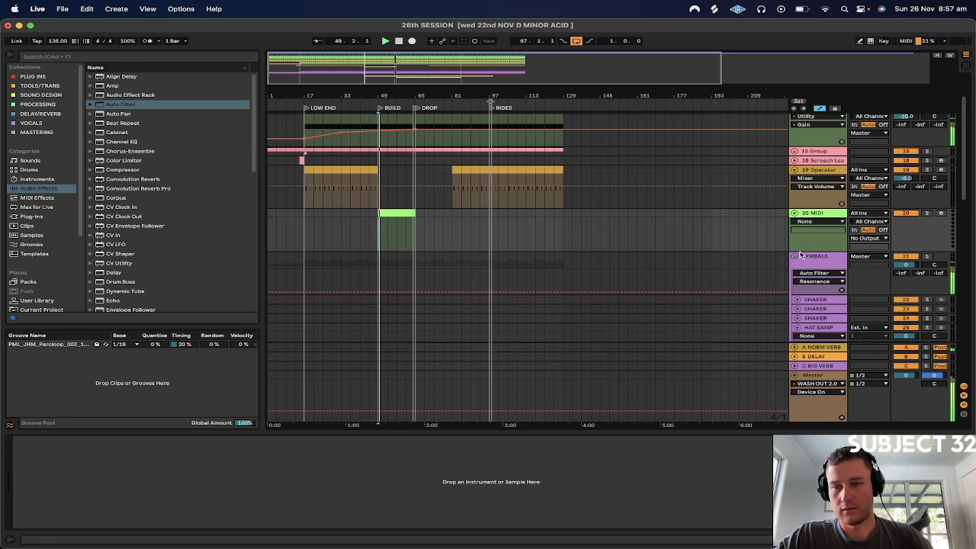
scroll(823, 217, "up", 3)
scroll(823, 217, "down", 4)
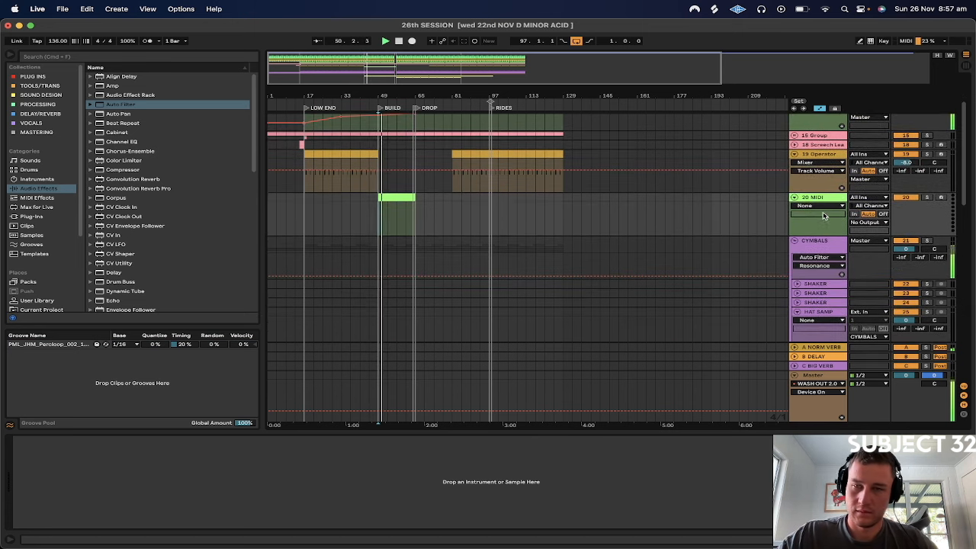
Open HAT WASH's macro mappings on the CYMBALS group and set the second Auto Filter's Frequency maximum to 2.00 kHz
left_click(826, 245)
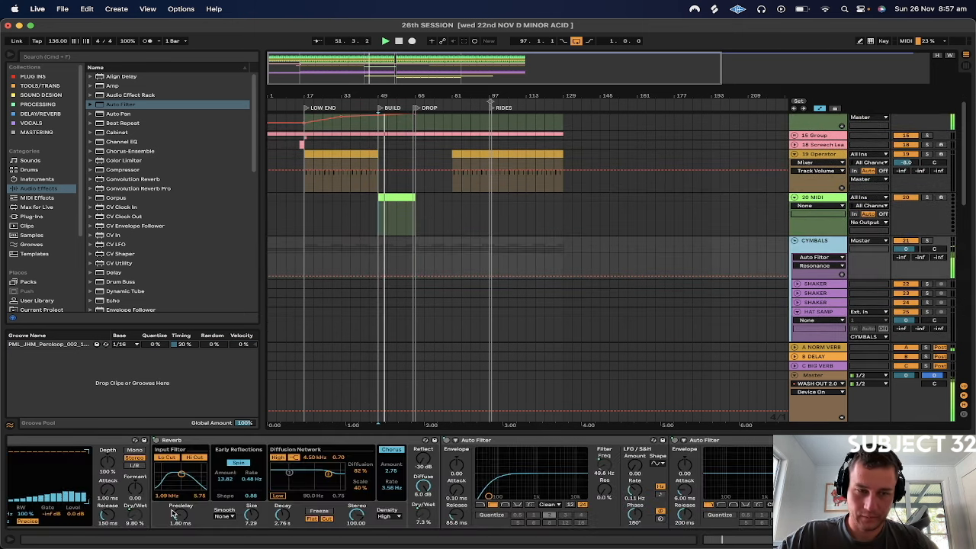
left_click(244, 440)
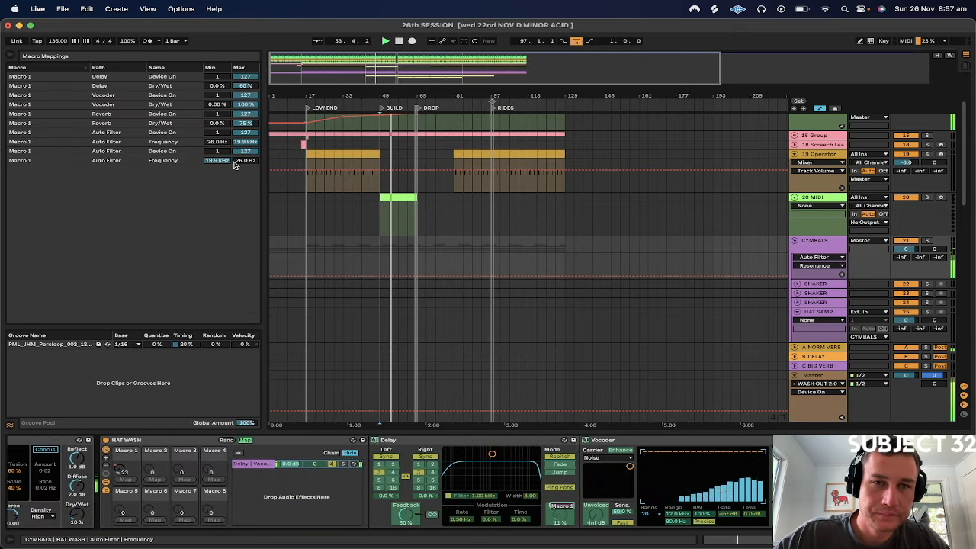
left_click_drag(238, 163, 238, 132)
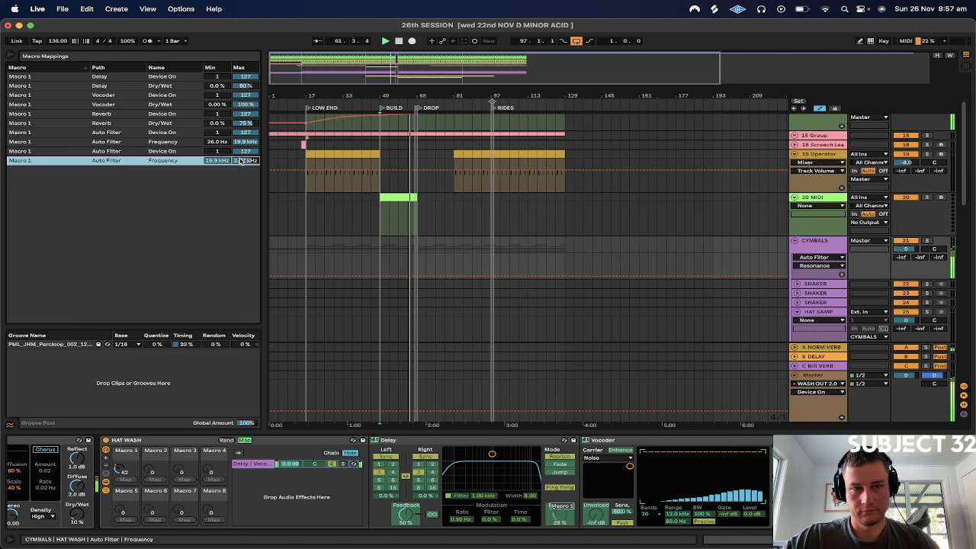
mouse_move(246, 160)
left_mouse_down()
mouse_move(246, 174)
mouse_move(246, 165)
left_mouse_up()
type("2")
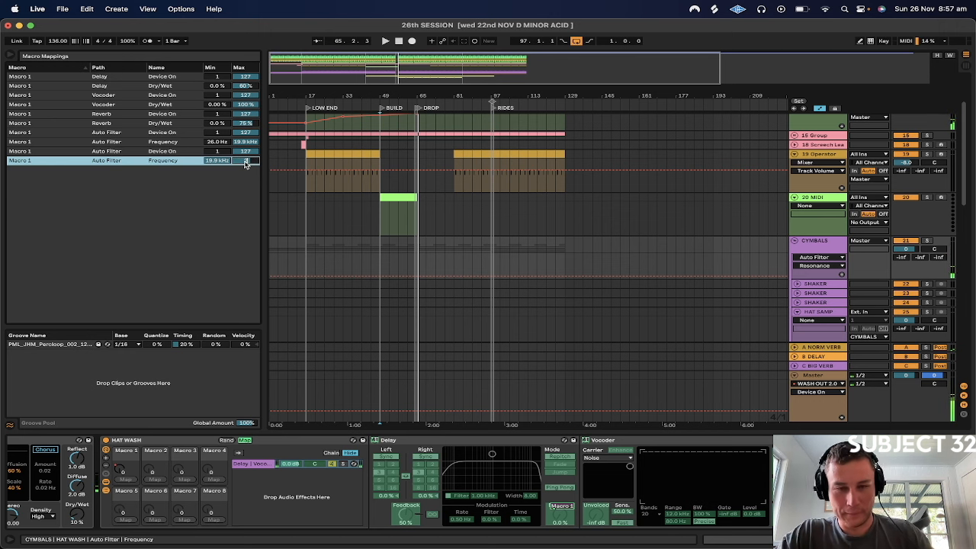
type("000")
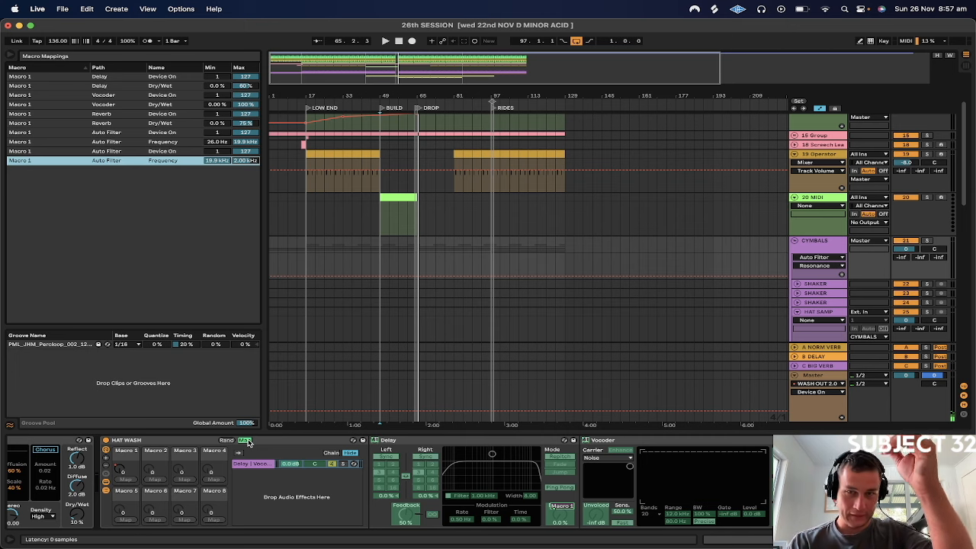
Show the Macro 1 automation on the CYMBALS group and leave HAT WASH's macro mapping mode
scroll(417, 452, "right", 10)
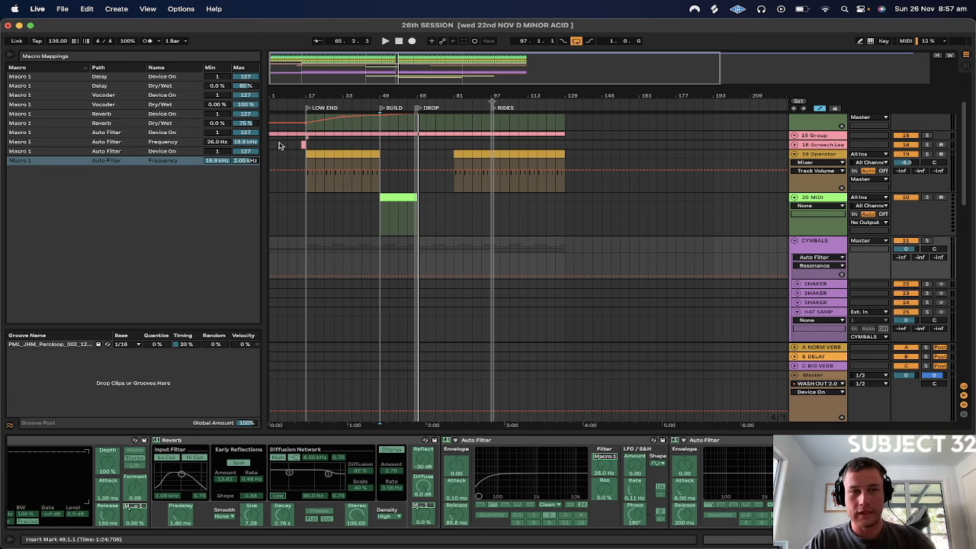
scroll(362, 516, "left", 10)
scroll(363, 516, "left", 5)
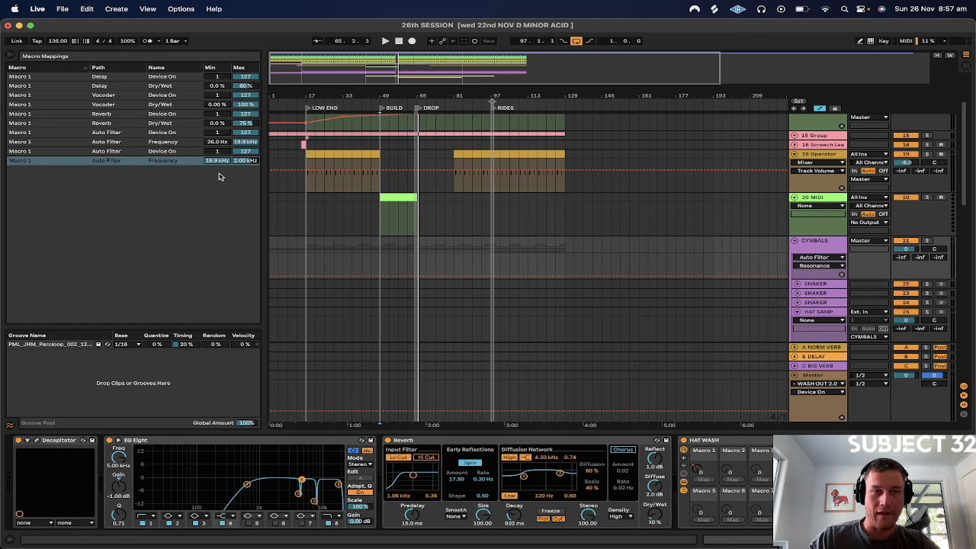
left_click(696, 470)
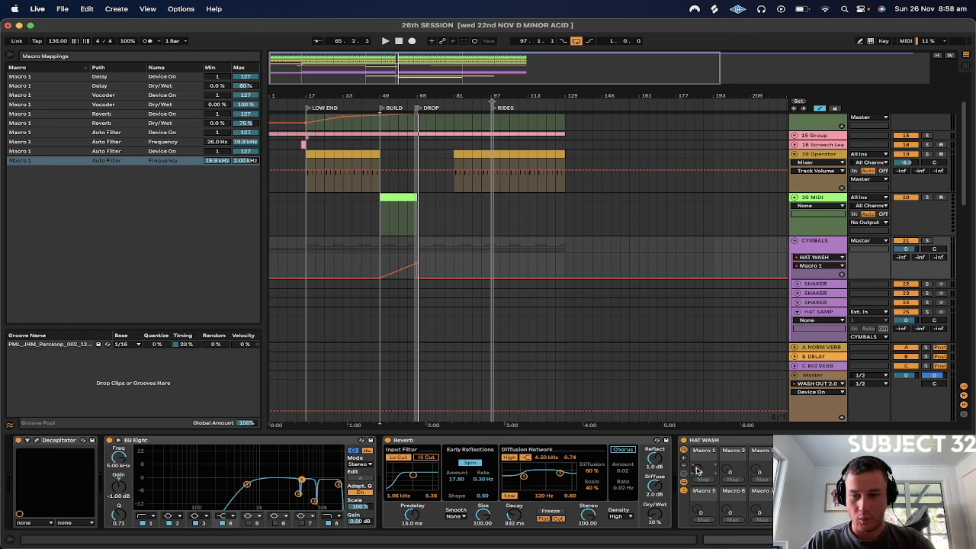
left_click(783, 440)
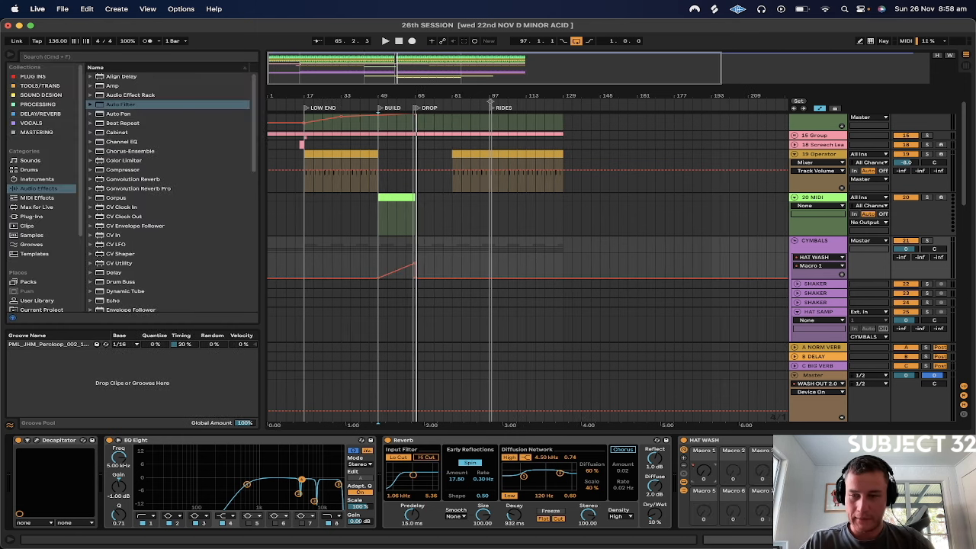
Turn HAT WASH's Macro 1 up slightly by hand and examine how the mapped devices in its chain respond
scroll(777, 458, "right", 15)
scroll(778, 457, "right", 5)
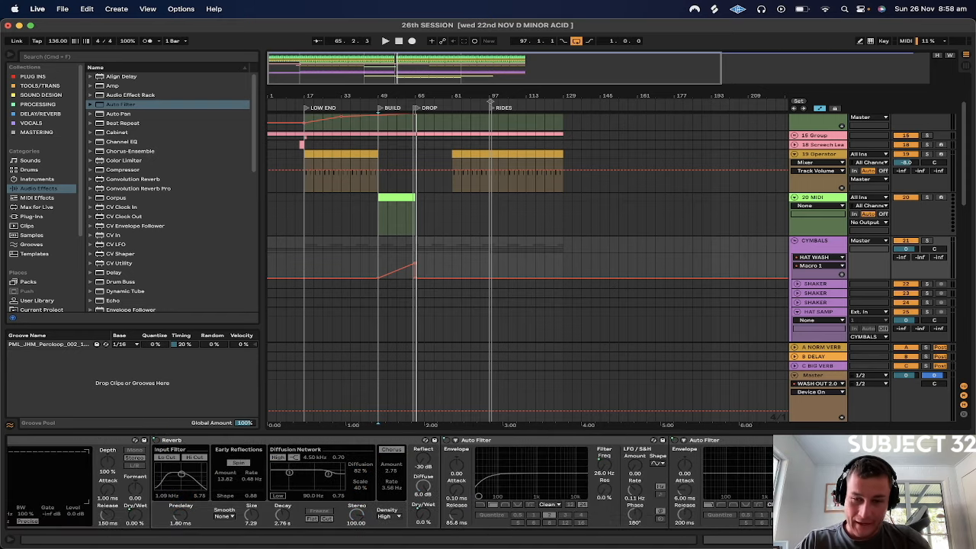
scroll(778, 458, "right", 10)
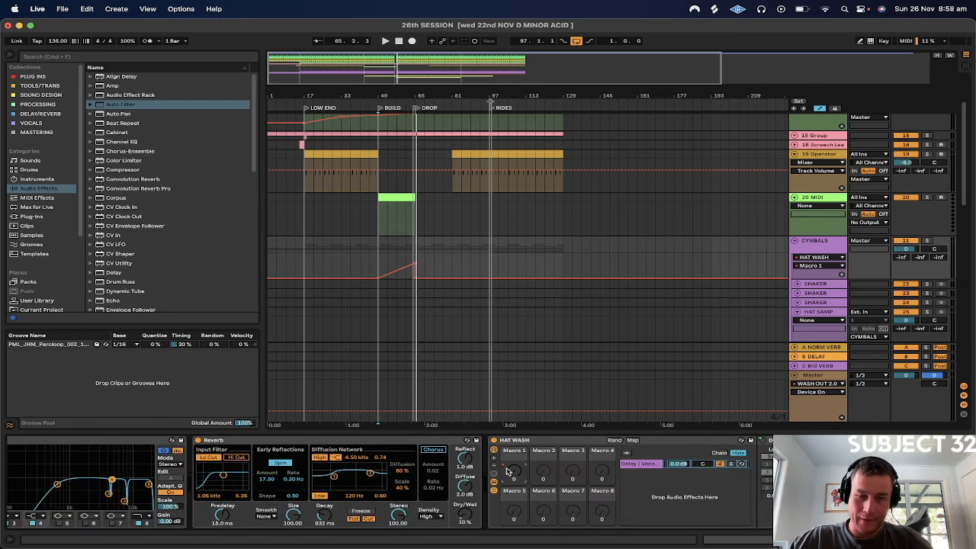
left_click_drag(508, 471, 509, 461)
scroll(758, 511, "left", 10)
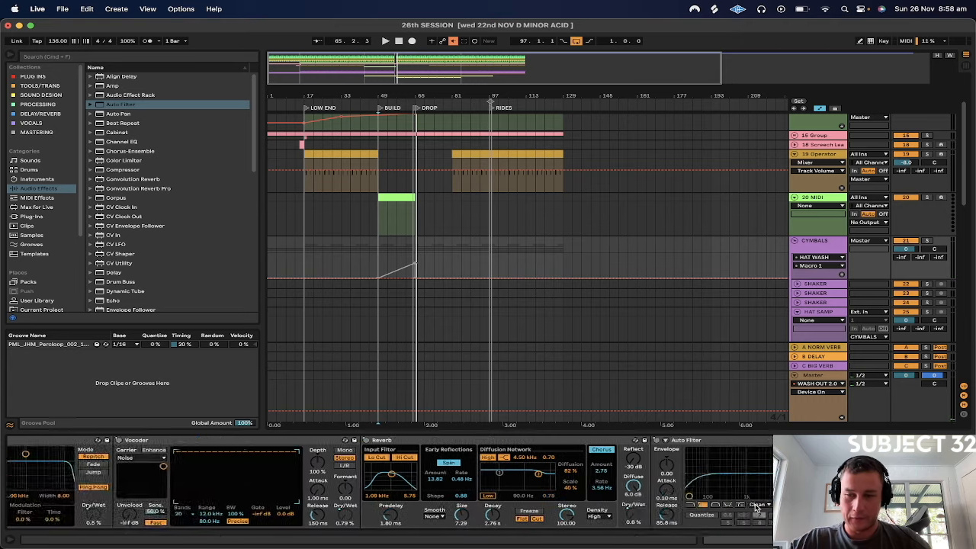
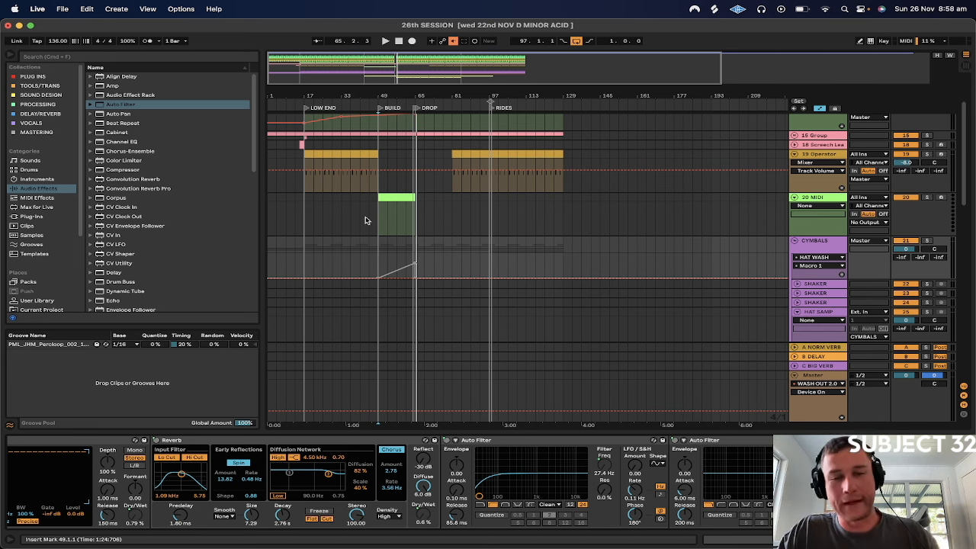
Re-enable the overridden automation and play from the start of BUILD at bar 49 to hear the cymbals' HAT WASH rise
left_click(453, 41)
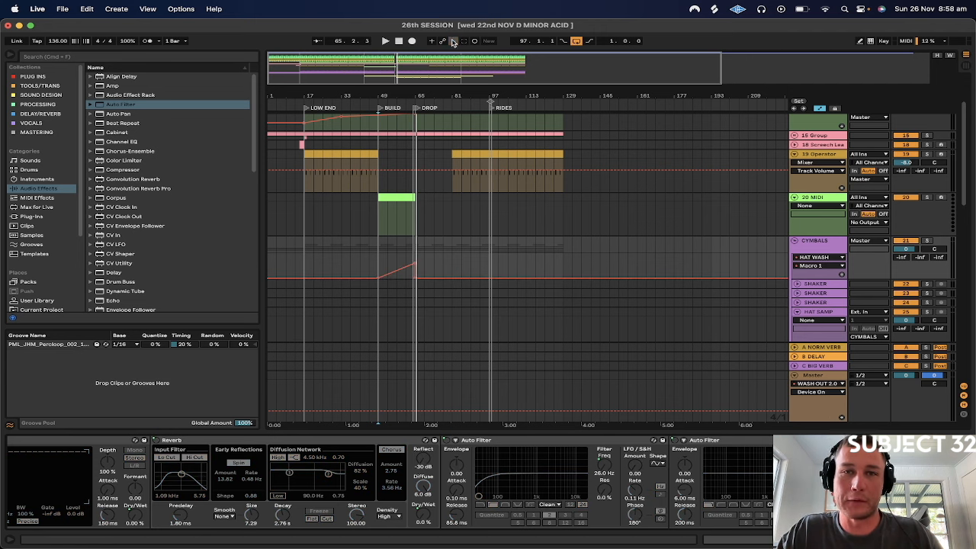
left_click(397, 246)
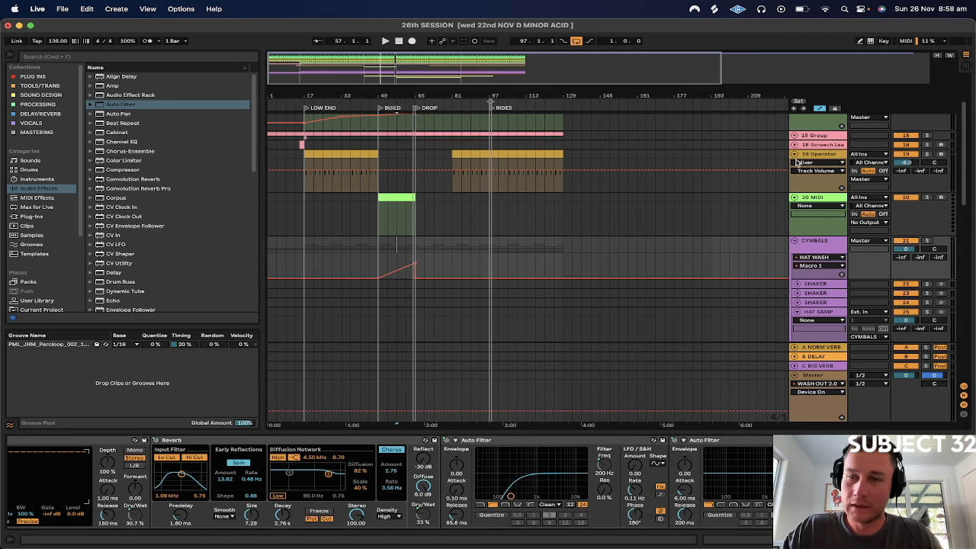
left_click(829, 199)
left_click(378, 217)
key("space")
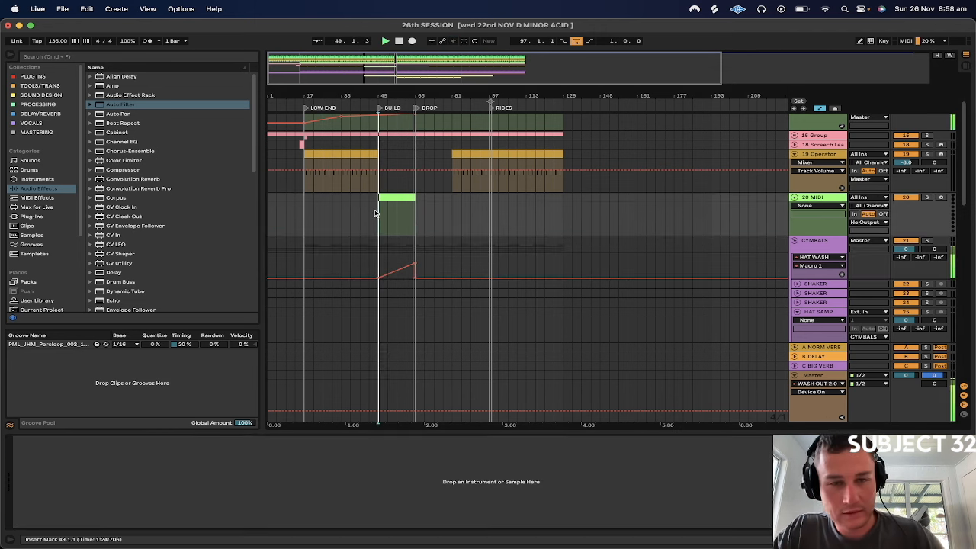
Try adjusting the Reverb's Decay Time in the CYMBALS group's HAT WASH rack while the build plays
left_click(398, 246)
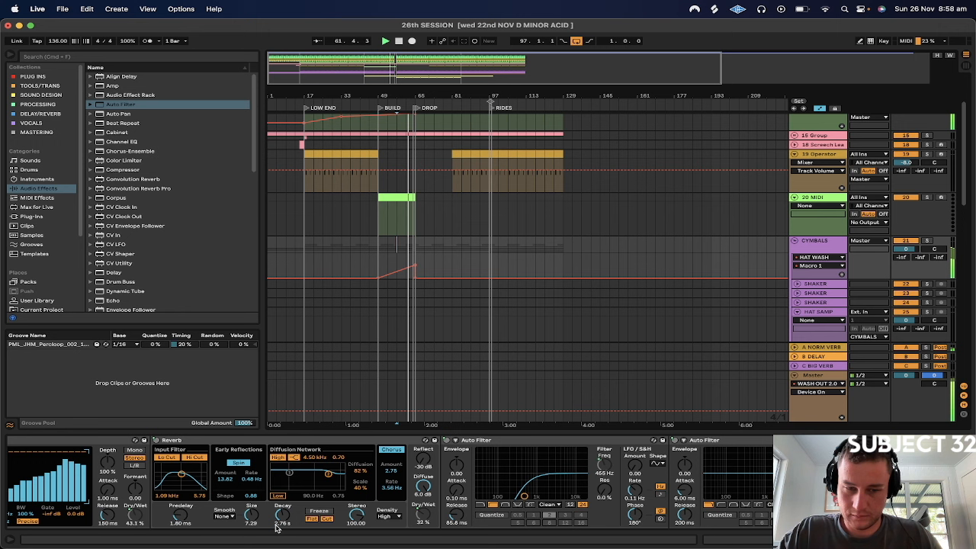
left_click_drag(279, 525, 279, 485)
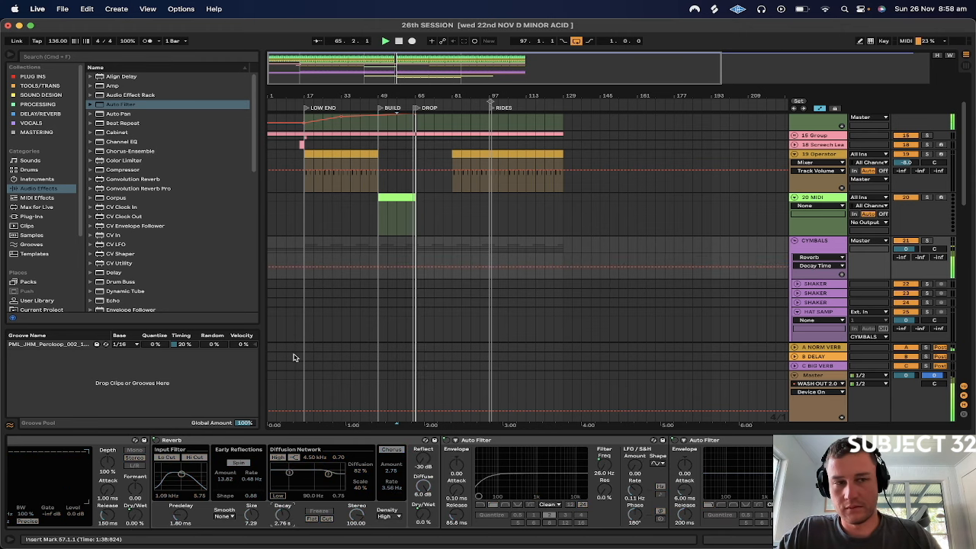
left_click(815, 241)
Copy the RIDE clips from the RIDES section at bar 97 and paste them at bar 65 to fill the DROP
scroll(766, 260, "down", 3)
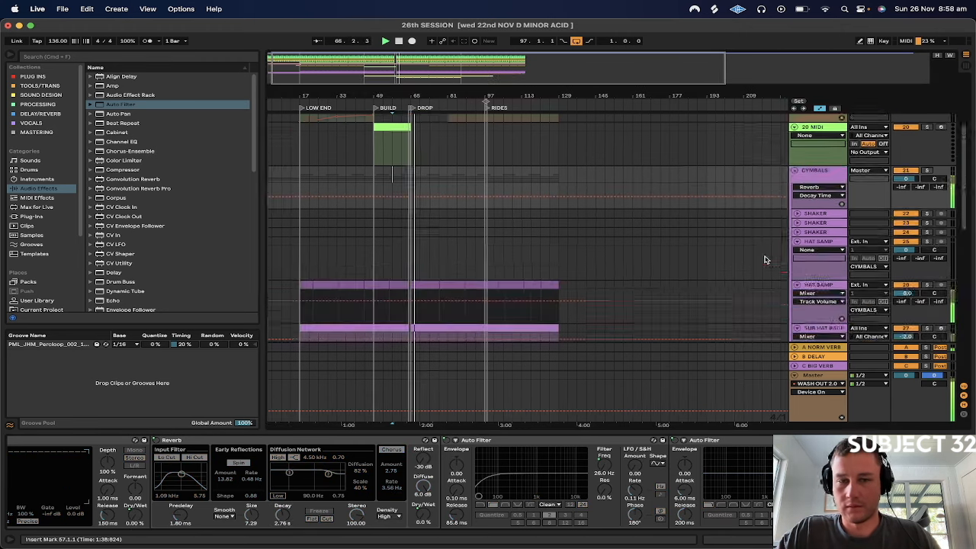
scroll(766, 260, "down", 10)
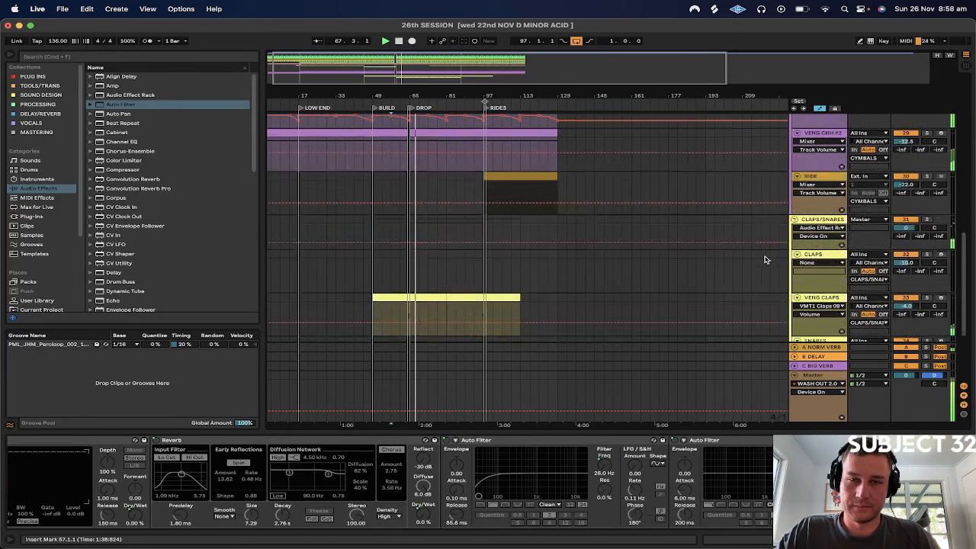
left_click_drag(482, 177, 562, 178)
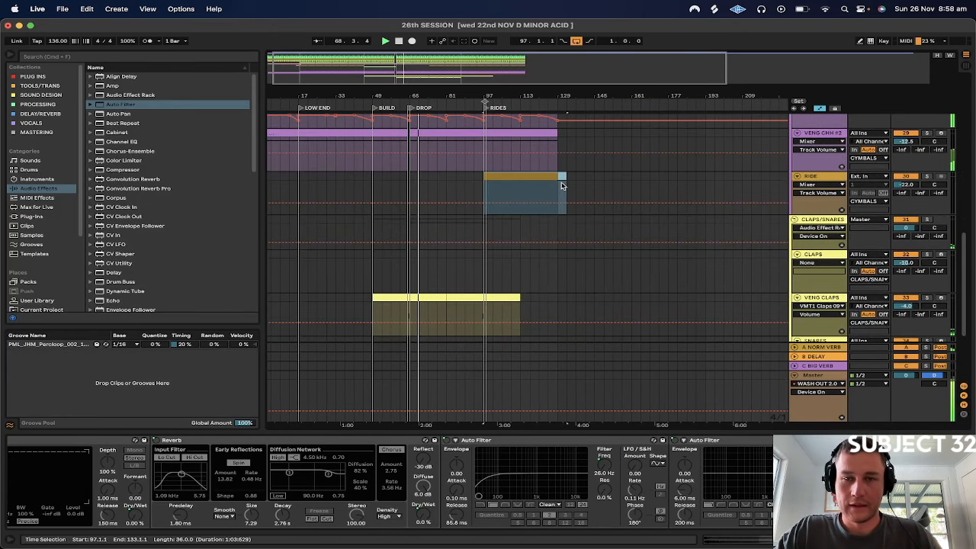
left_click(427, 191)
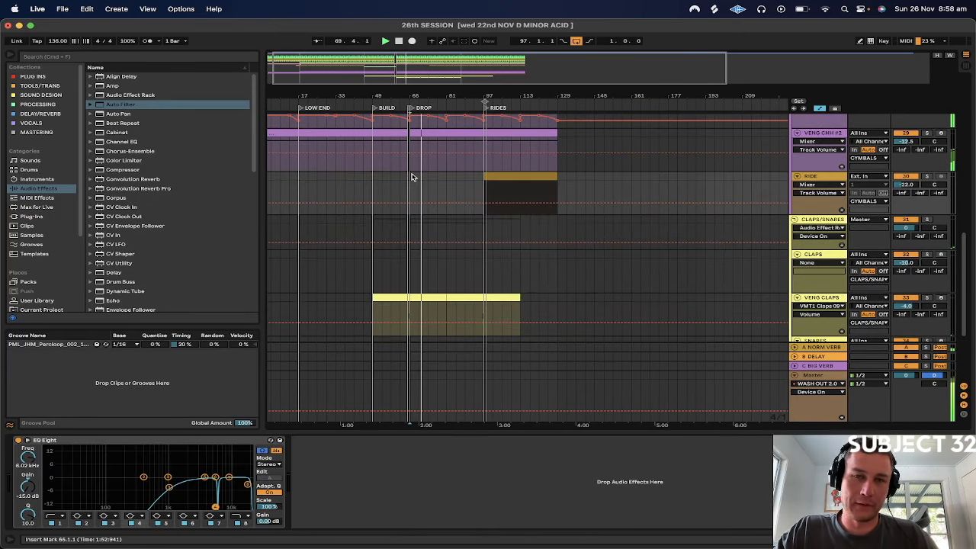
key("super+v")
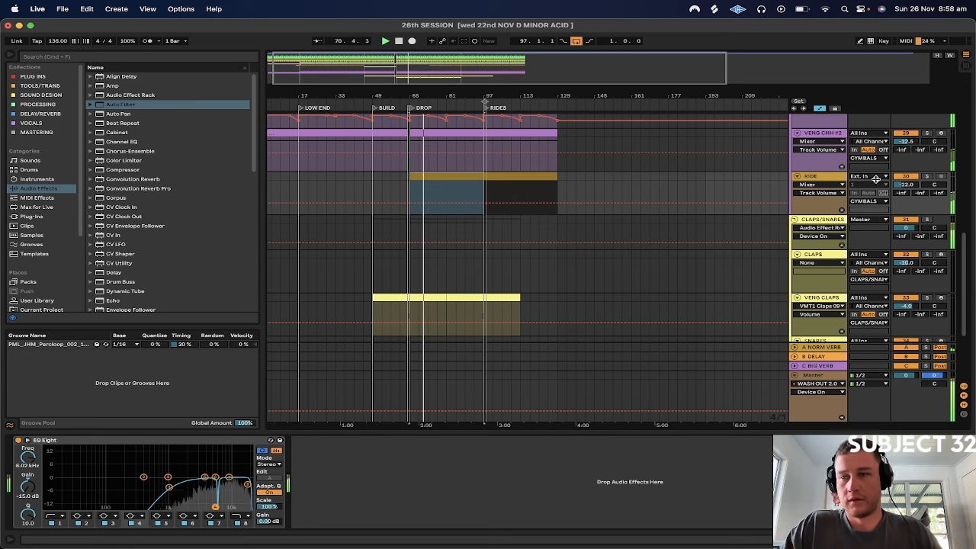
Raise the RIDE track's volume to -20.0 dB, solo the track and stop playback
left_click(820, 176)
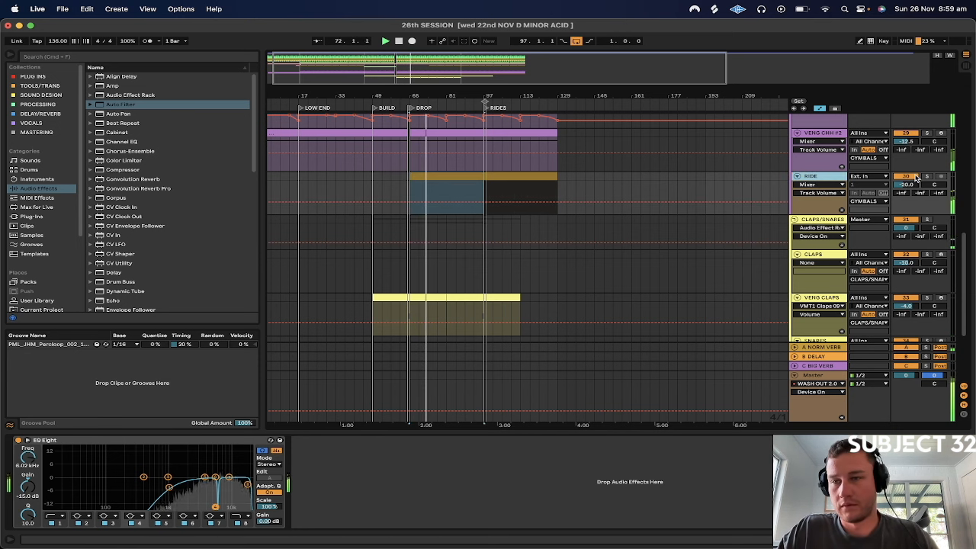
left_click(927, 176)
left_click(817, 177)
key("space")
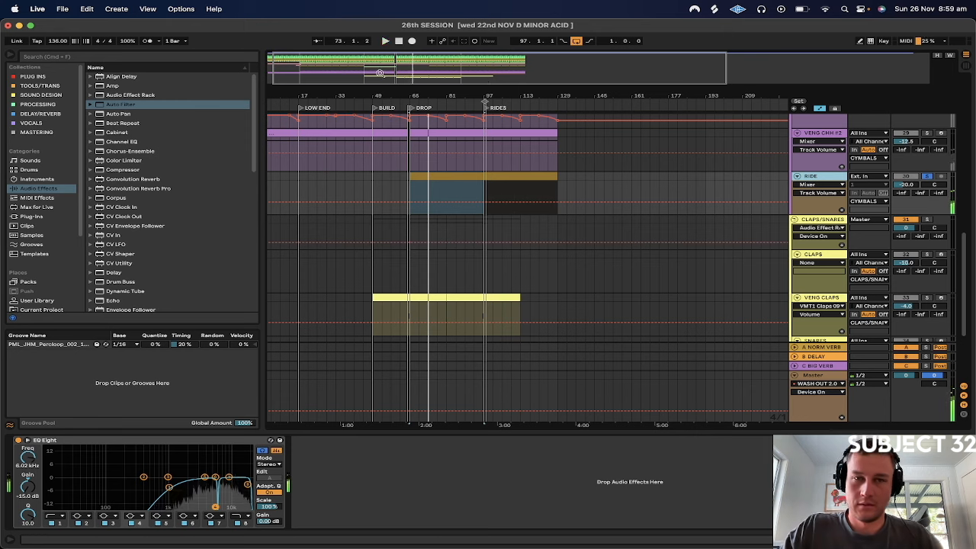
Hide the automation lanes in the arrangement and bring the first RIDE clips at bar 65 into close view
left_click_drag(414, 95, 593, 91)
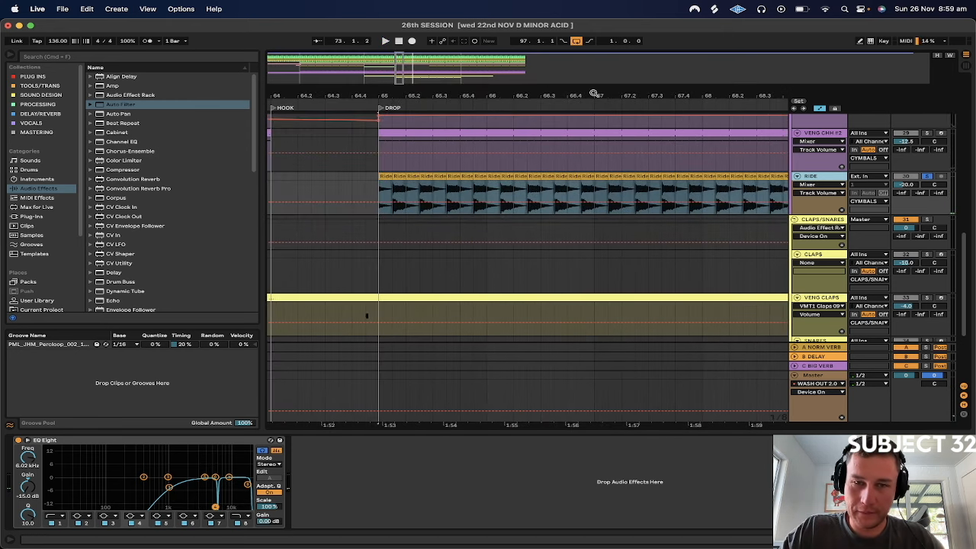
left_click(818, 107)
left_click_drag(385, 82, 395, 196)
left_click(385, 172)
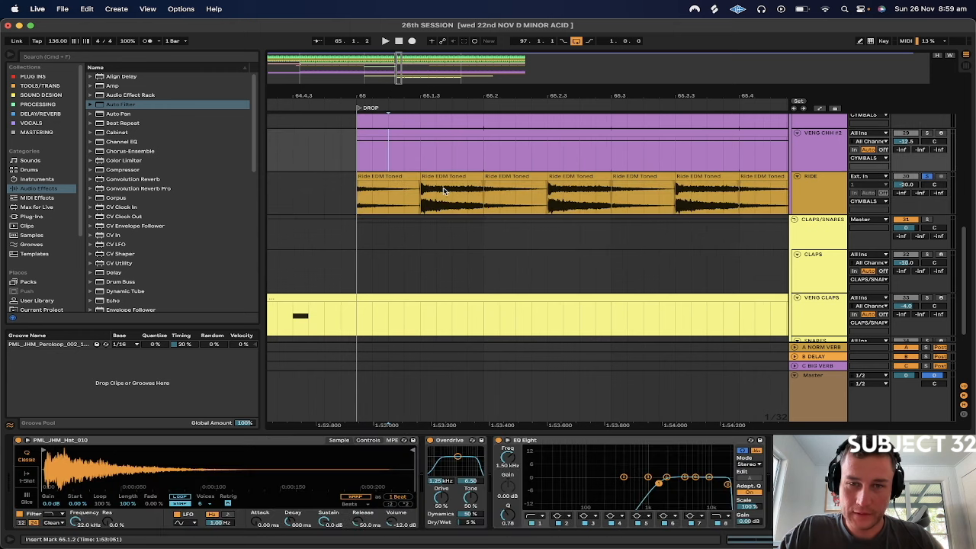
Try extending the second RIDE clip from 65.1.3 to just past 65.2.3 and listen to it soloed
left_click_drag(483, 177, 691, 180)
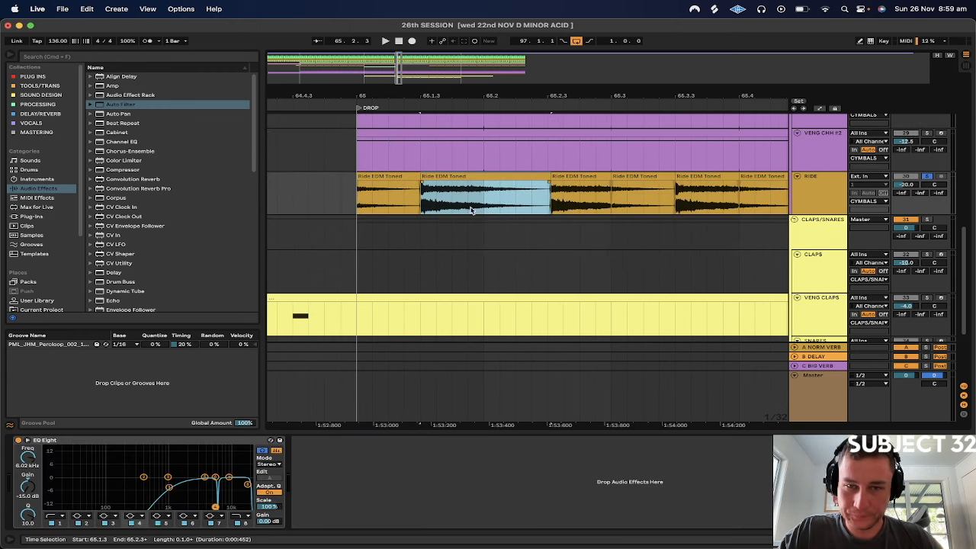
left_click_drag(453, 206, 392, 185)
key("space")
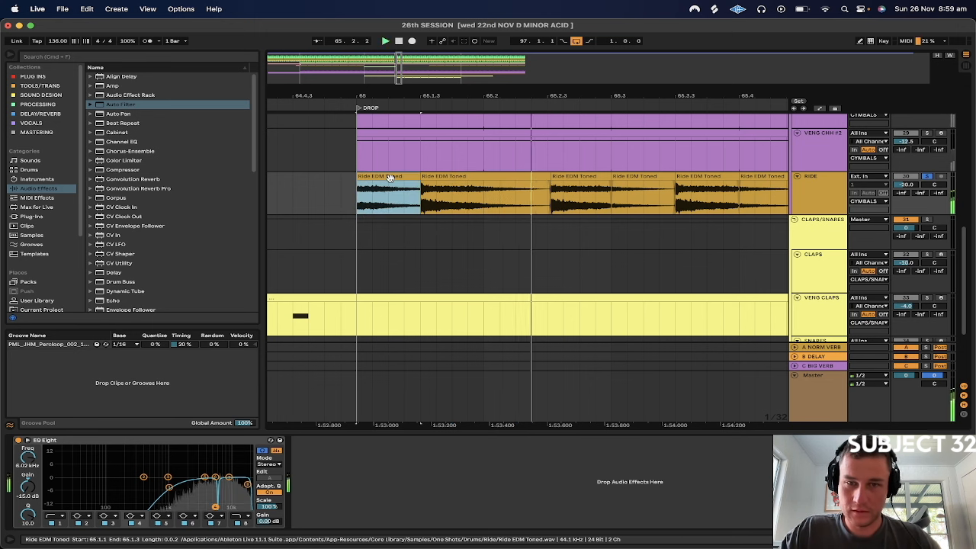
left_click(421, 198)
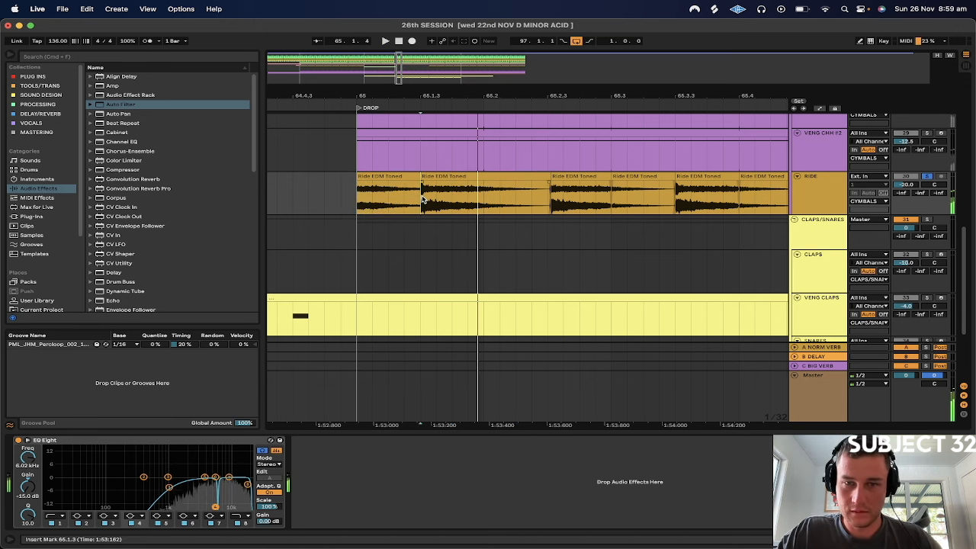
Delete the RIDE audio following the first two clips, from 65.2 to shortly before 65.3
left_click(461, 176)
left_click_drag(483, 195, 599, 188)
key("Delete")
Create crossfades on the clip edges of the first two RIDE clips, between 65.1.1 and 65.2.1
left_click_drag(485, 198, 353, 198)
right_click(390, 178)
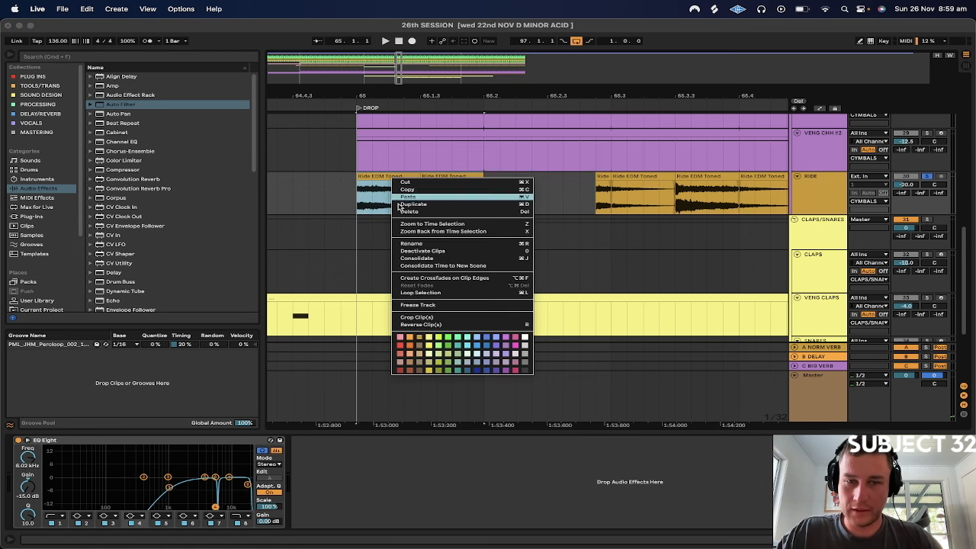
left_click(430, 279)
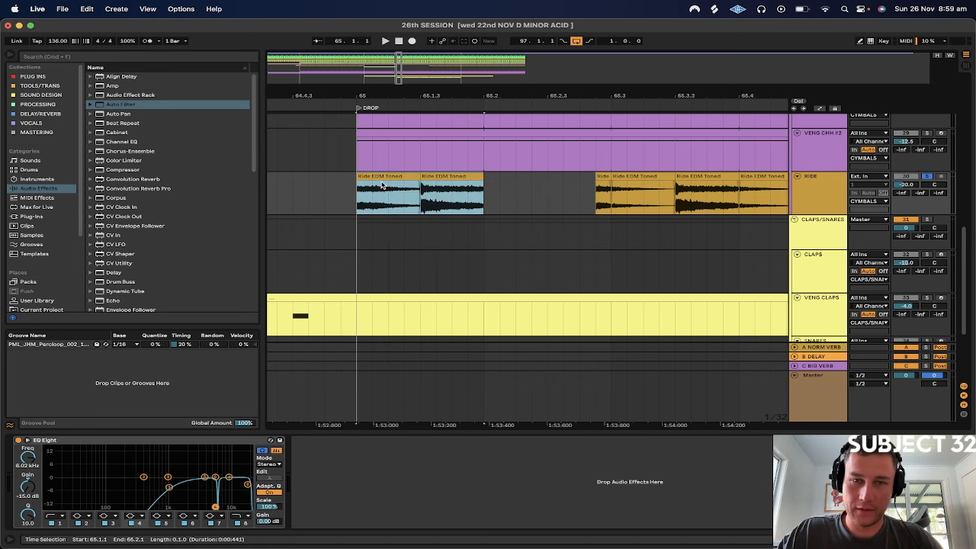
left_click(484, 185)
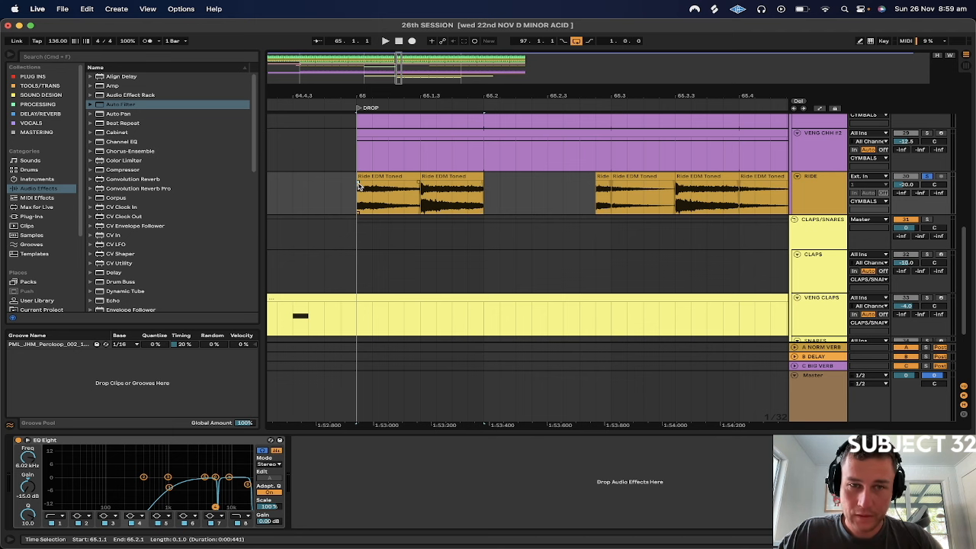
Duplicate the crossfaded pair of RIDE clips repeatedly from bar 65 onward through the DROP
left_click(408, 177)
left_click(431, 176, "shift")
key("super+d")
key("super+d")
key("super+d")
key("super+d")
key("super+d")
key("super+d")
key("super+d")
key("super+d")
key("super+d")
key("super+d")
key("super+d")
key("super+d")
key("super+d")
key("super+d")
key("super+d")
key("super+d")
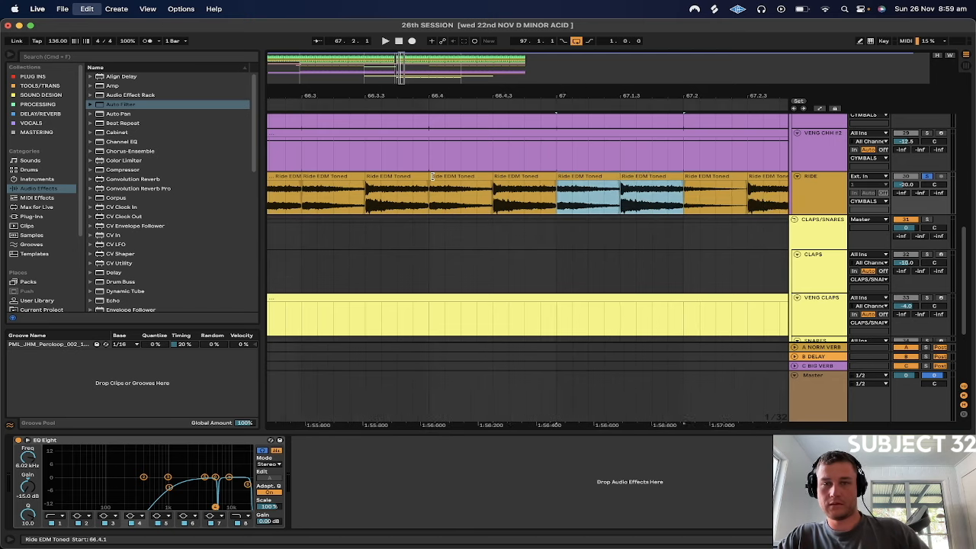
key("super+d")
Listen to the RIDE from the start of DROP, unsolo it to hear the full mix, and restart from bar 65
left_click_drag(419, 96, 495, 95)
left_click(435, 188)
key("space")
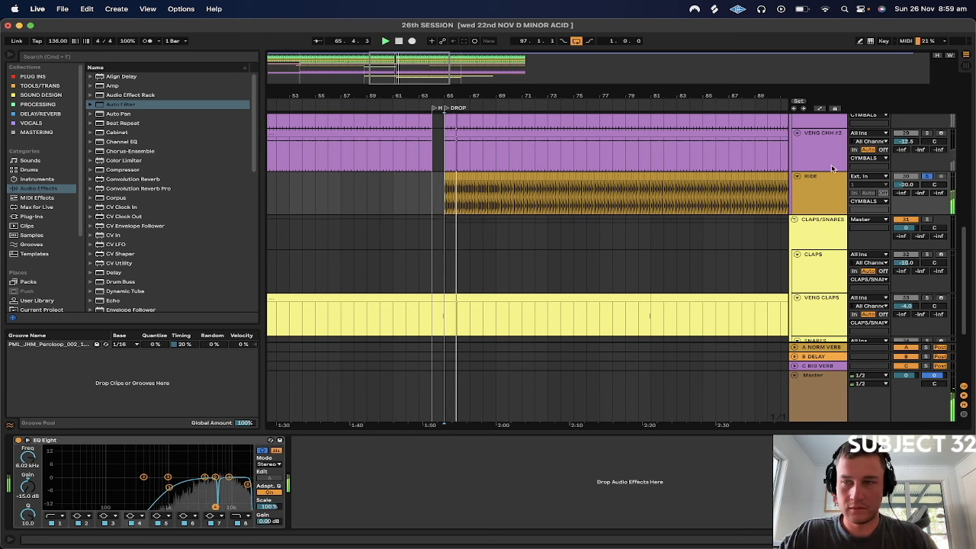
left_click(927, 176)
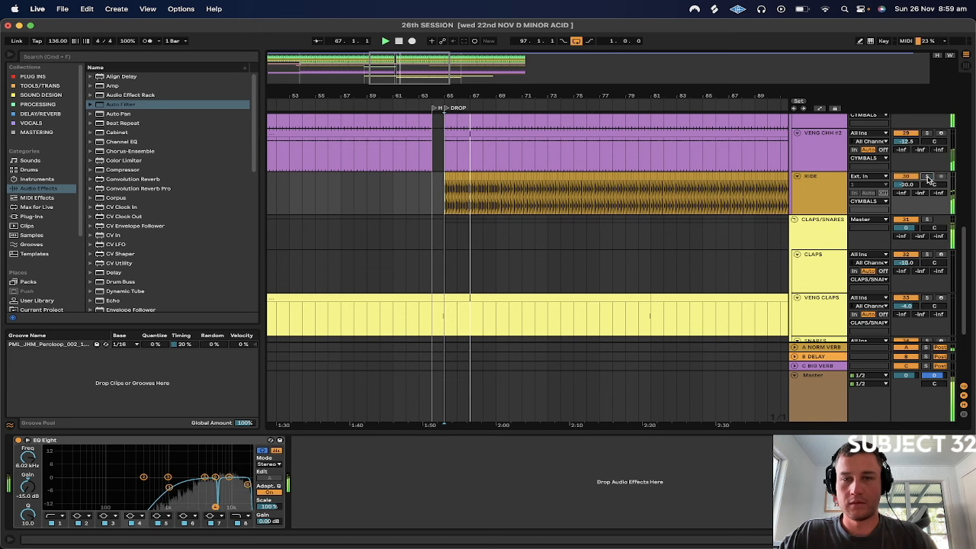
left_click(519, 188)
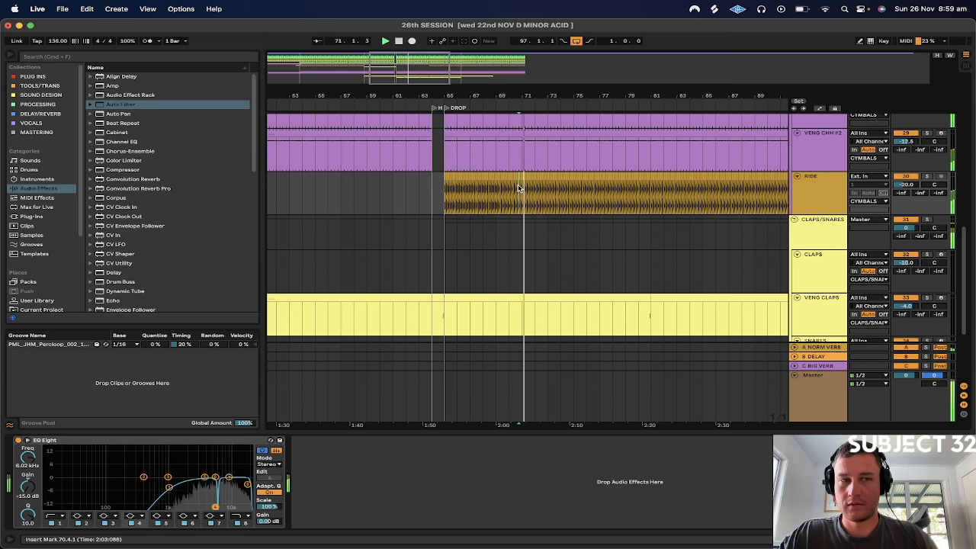
left_click(438, 197)
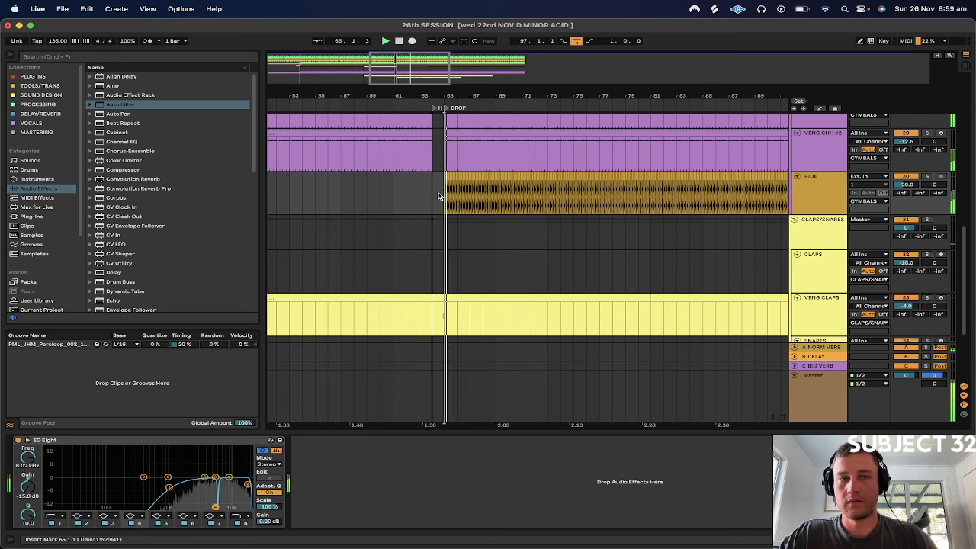
Solo the RIDE track again and replay it from the start of DROP
left_click(821, 202)
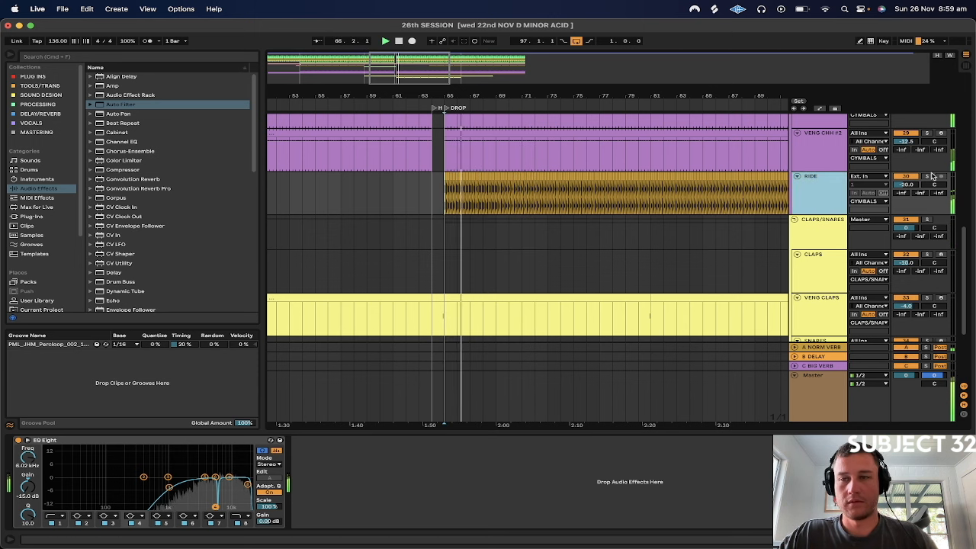
left_click(927, 176)
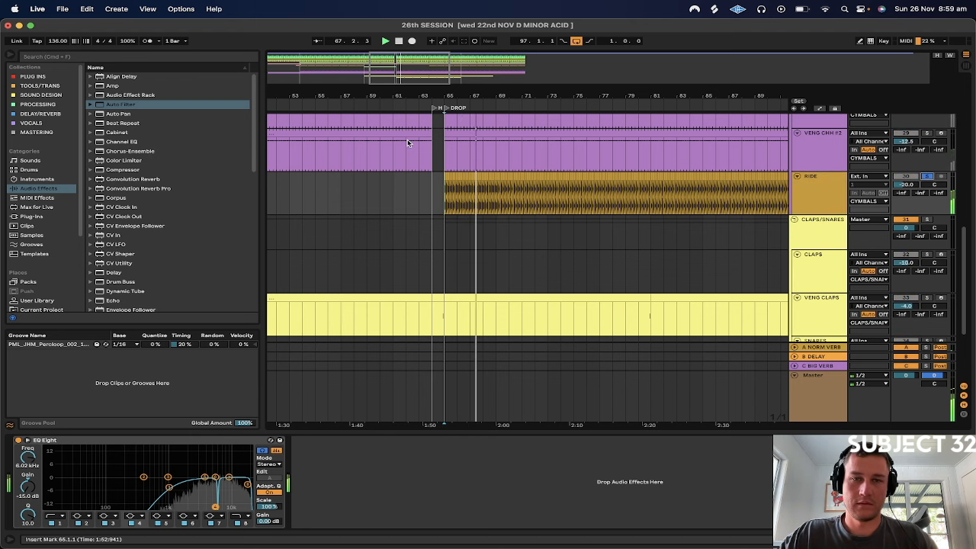
key("space")
Examine the fades where the first RIDE clips meet at 65.1.3 and 65.2
left_click_drag(445, 97, 446, 255)
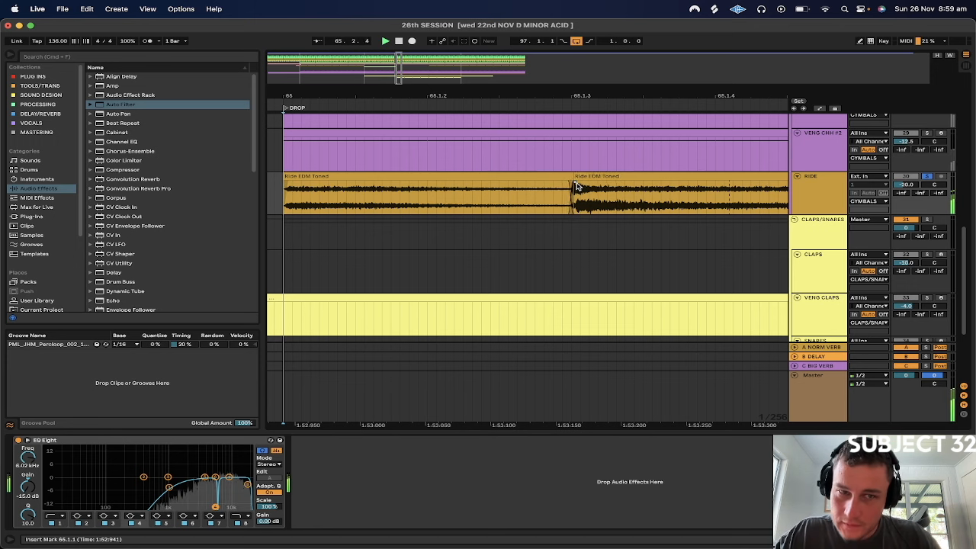
scroll(572, 186, "right", 5)
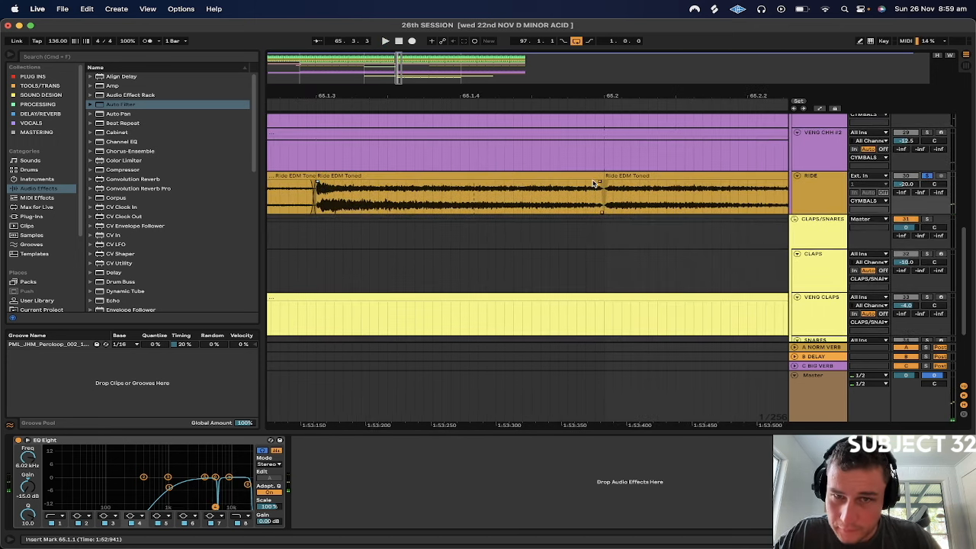
scroll(567, 197, "left", 6)
left_click(614, 174)
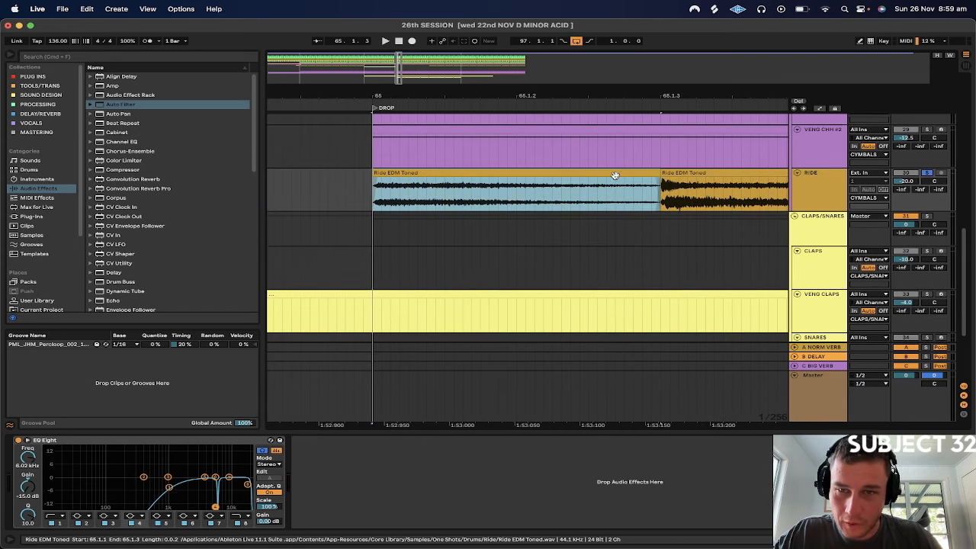
left_click(661, 179)
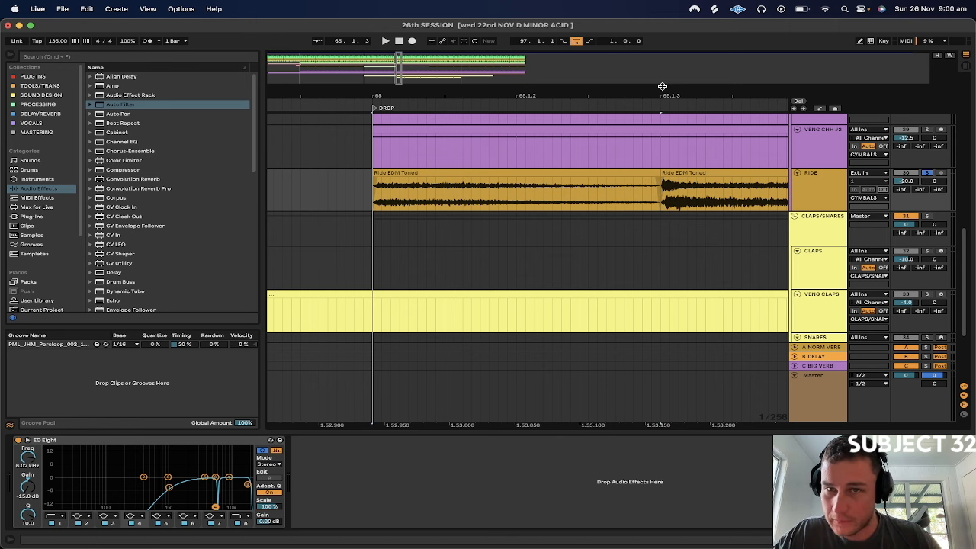
Examine the crossfade between the RIDE clips at 65.1.3 up close and replay the soloed RIDE from the start of DROP
left_click_drag(662, 85, 647, 210)
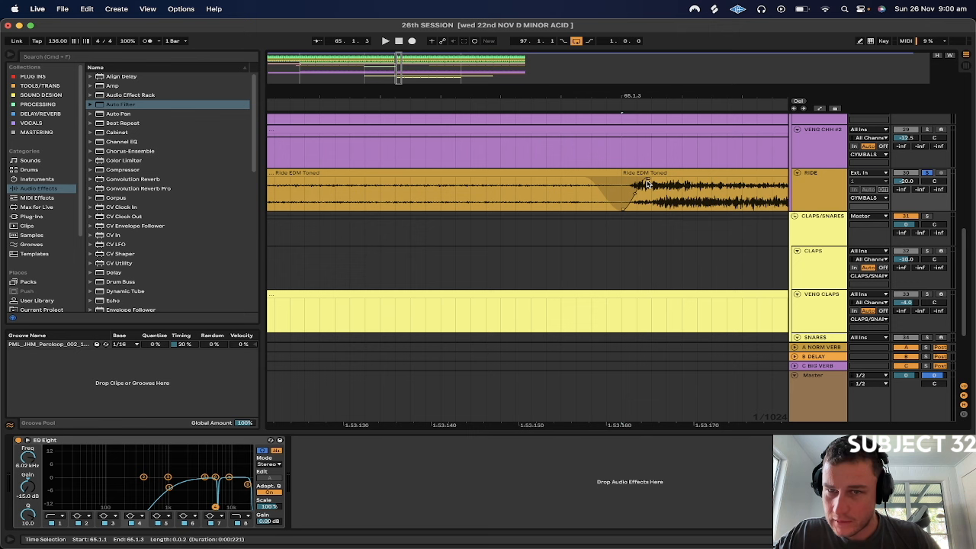
left_click_drag(650, 114, 532, 90)
scroll(532, 195, "up", 4)
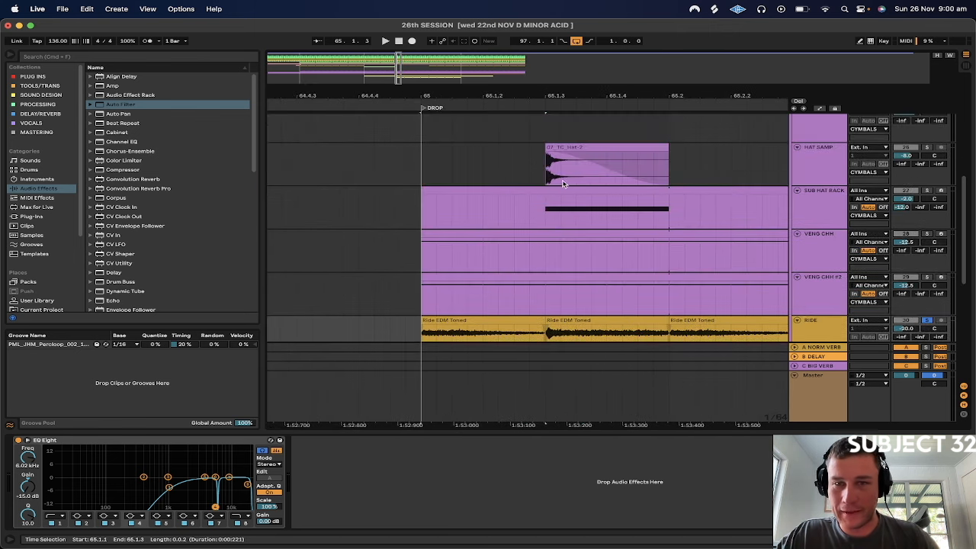
scroll(544, 182, "down", 5)
left_click(411, 200)
key("space")
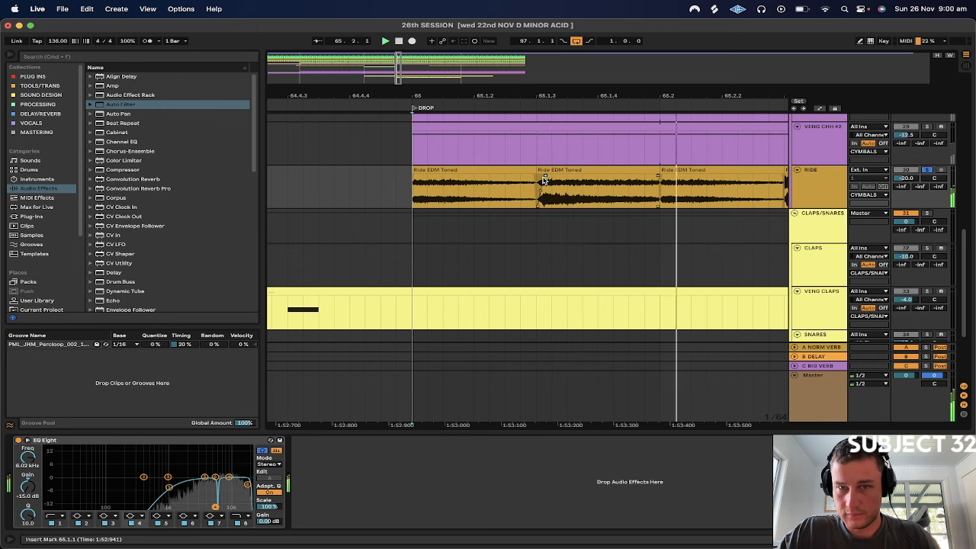
left_click_drag(541, 93, 551, 167)
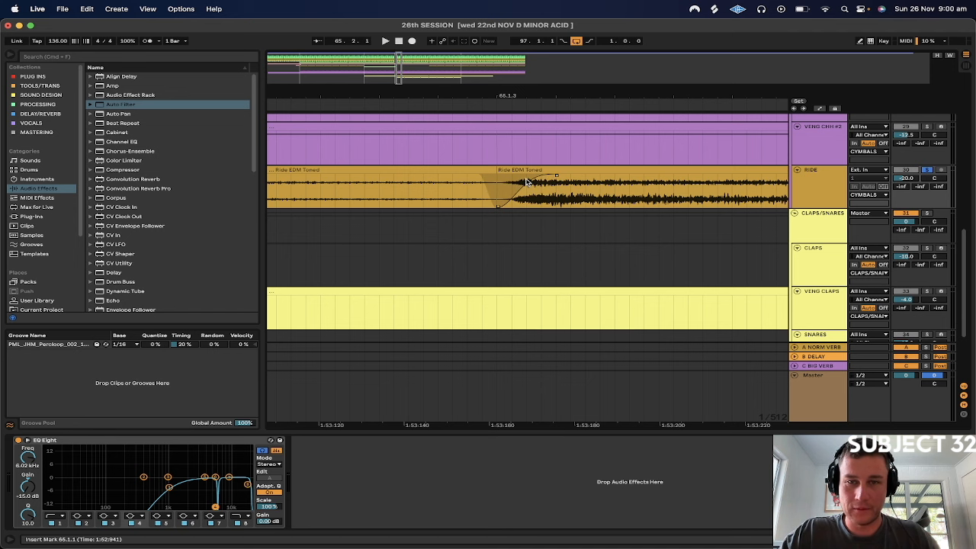
key("space")
key("space")
left_click_drag(517, 97, 518, 38)
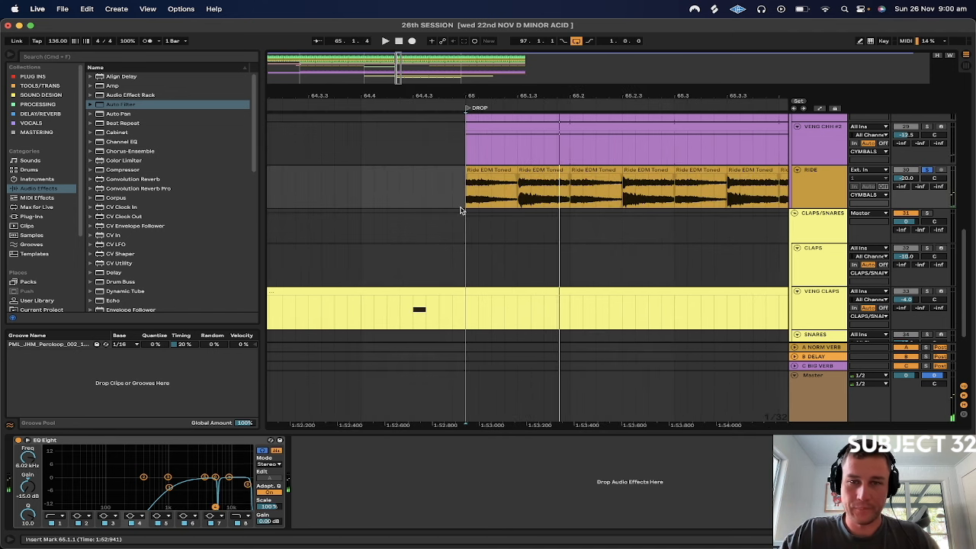
Loop the first two RIDE clips from 65 to 65.2, unsolo the RIDE track and play the loop
left_click_drag(467, 200, 538, 198)
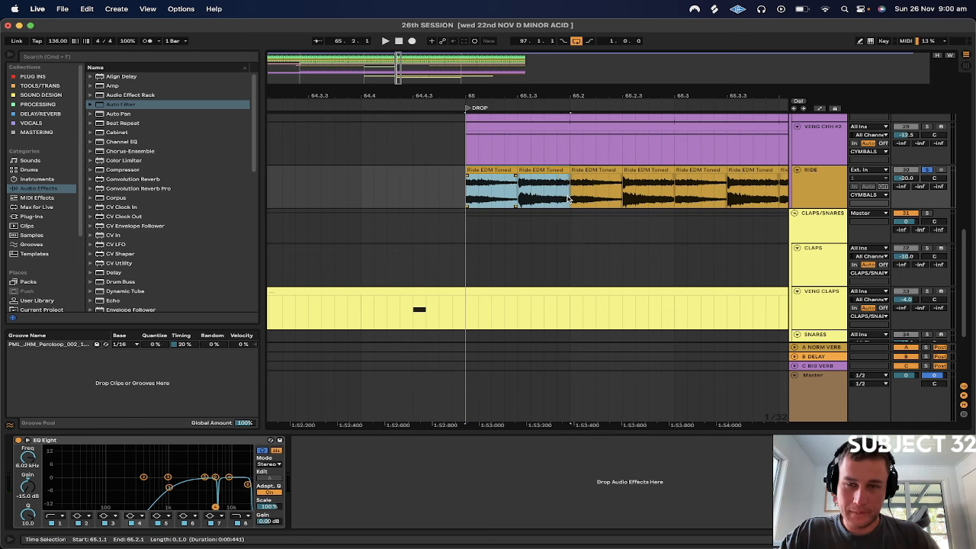
key("super+l")
left_click(926, 170)
key("space")
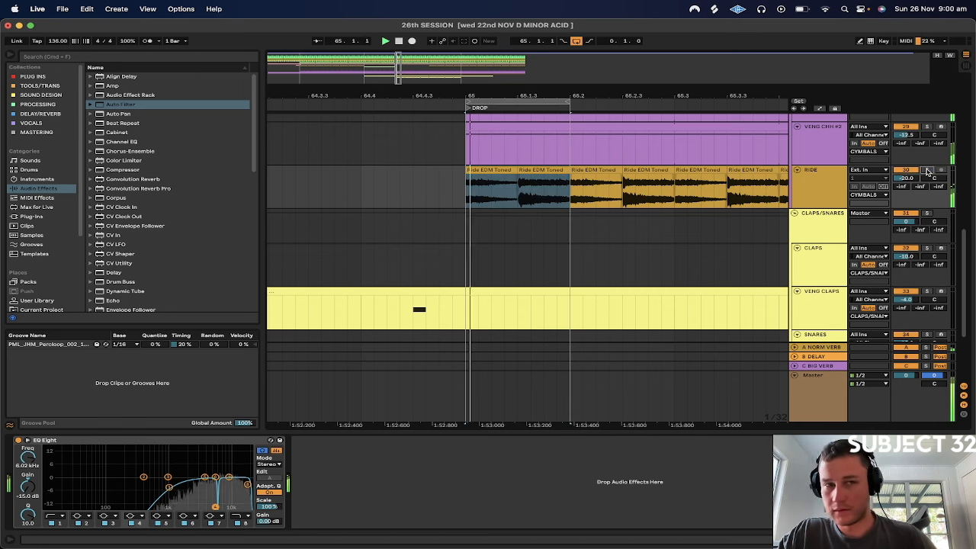
left_click(822, 181)
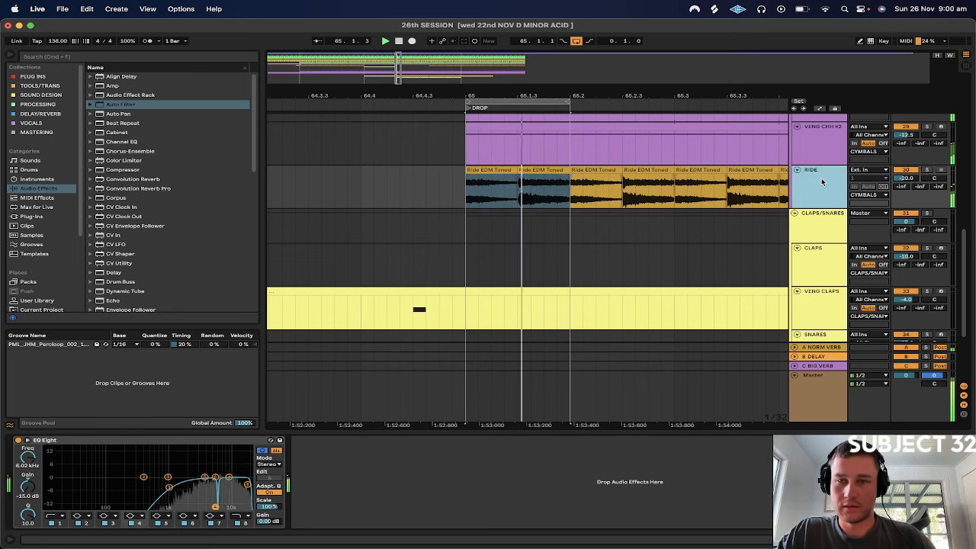
left_click(564, 196)
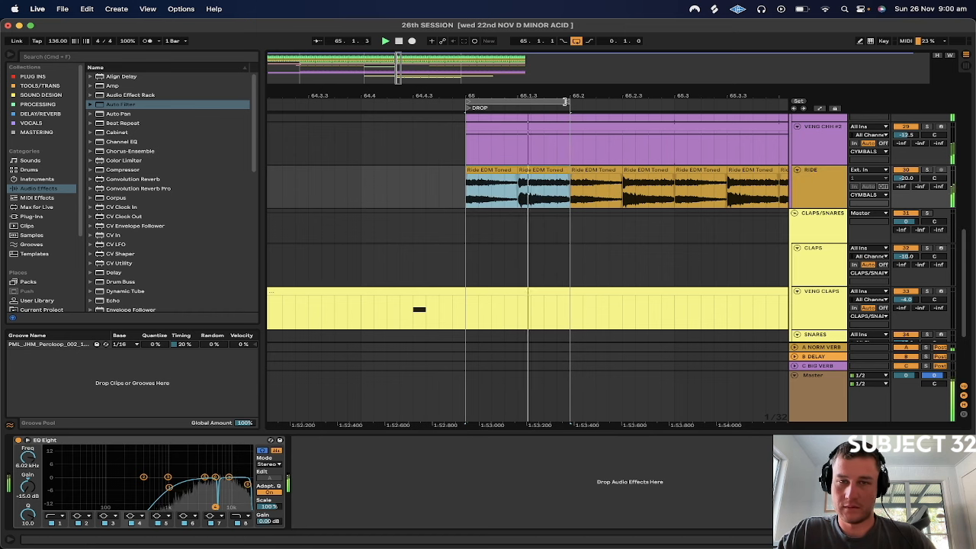
Extend the loop to 65.3 and listen to the first four RIDE clips in the mix
left_click_drag(565, 101, 671, 101)
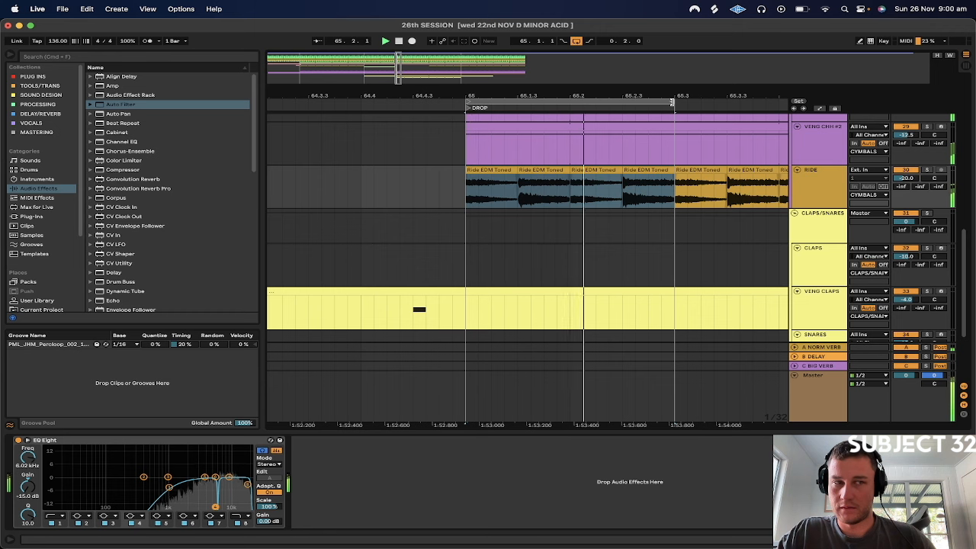
scroll(815, 195, "up", 10)
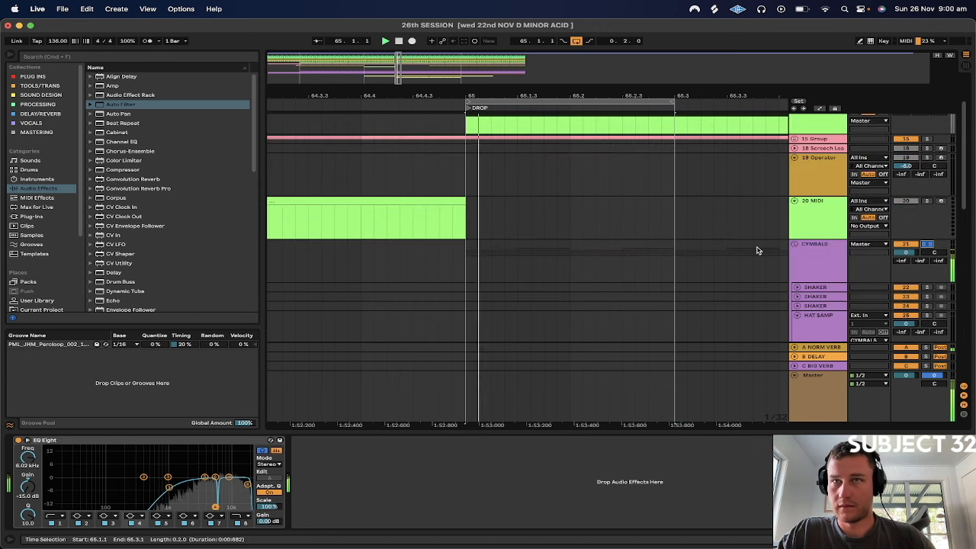
scroll(757, 250, "down", 5)
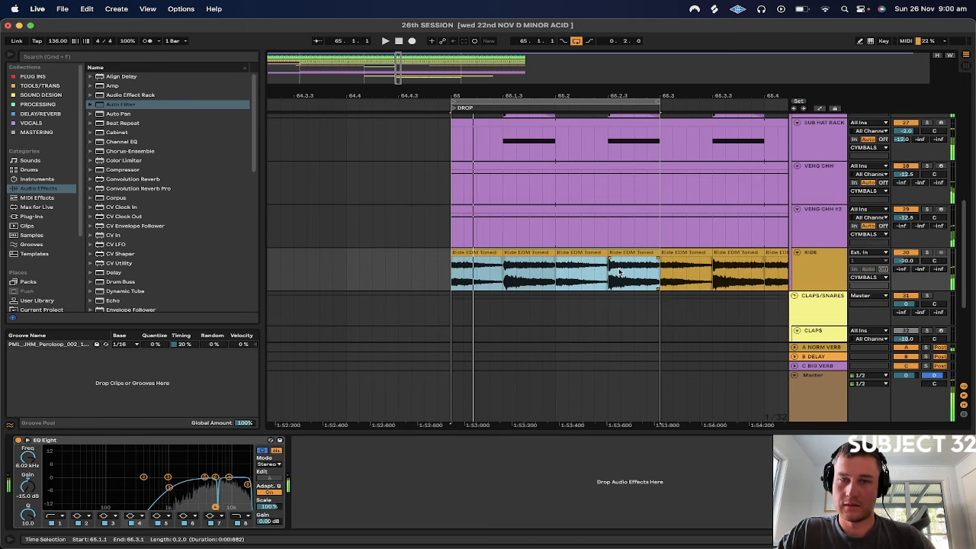
Duplicate the first pair of RIDE clips at bar 65 over the following pair, from 65.2 to 65.3
left_click(607, 237)
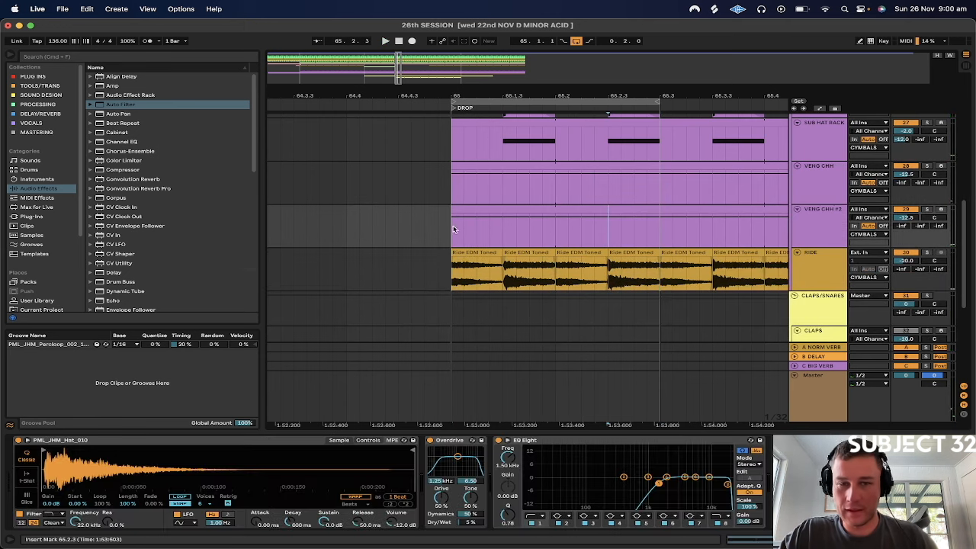
left_click(445, 276)
left_click_drag(452, 279, 543, 281)
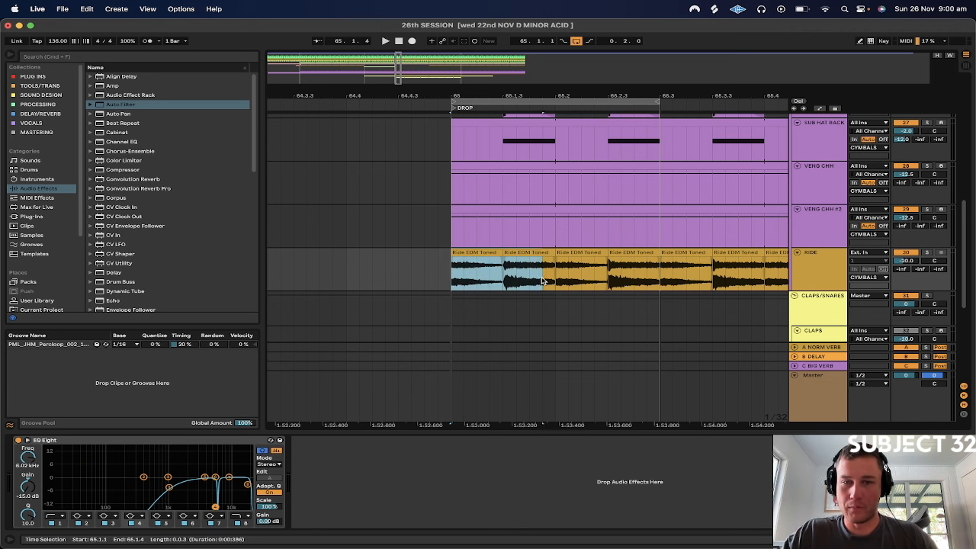
key("super+d")
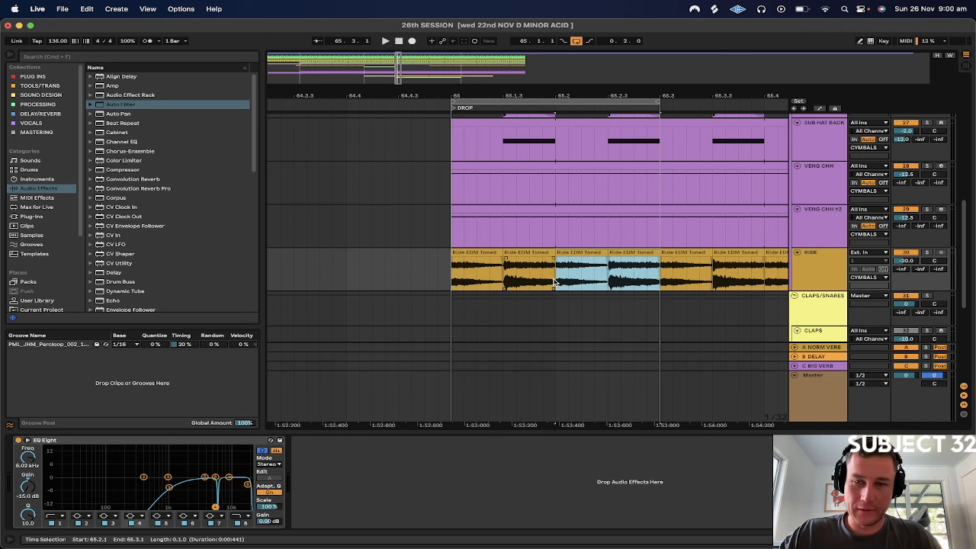
Colour the first four RIDE clips, from 65 to 65.3, red
left_click(465, 251)
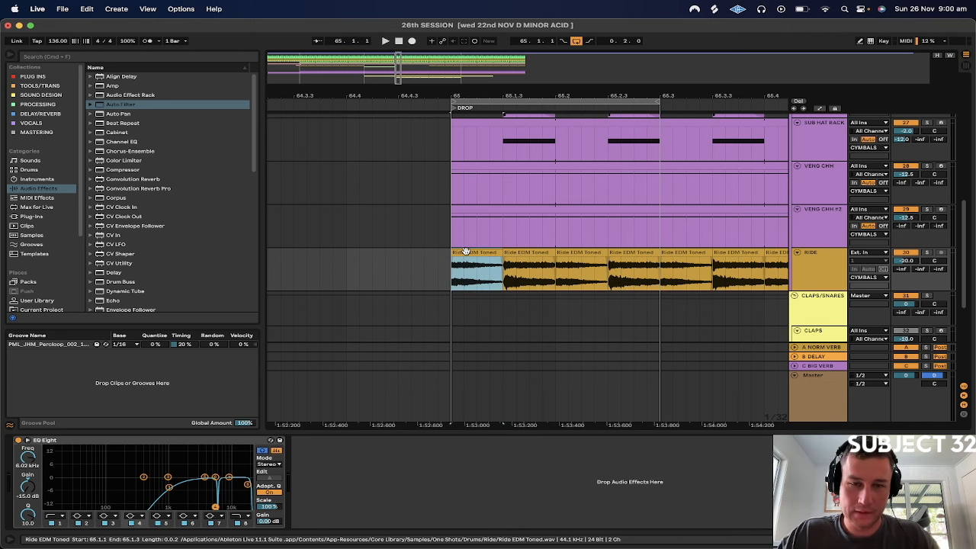
left_click(636, 263, "shift")
right_click(635, 255)
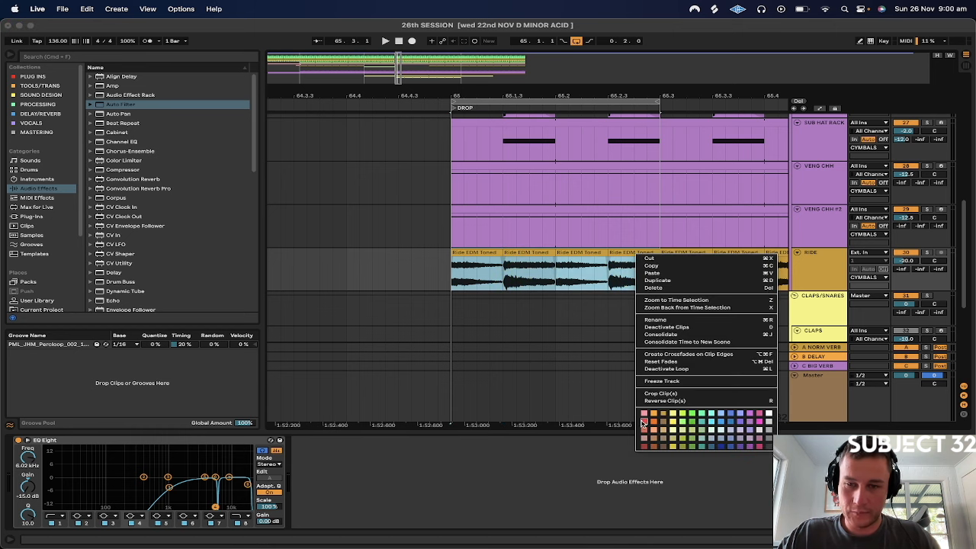
left_click(642, 421)
Loop the full bar from 65 to 66 and play it to hear the rides with the other cymbals
left_click_drag(665, 91, 523, 47)
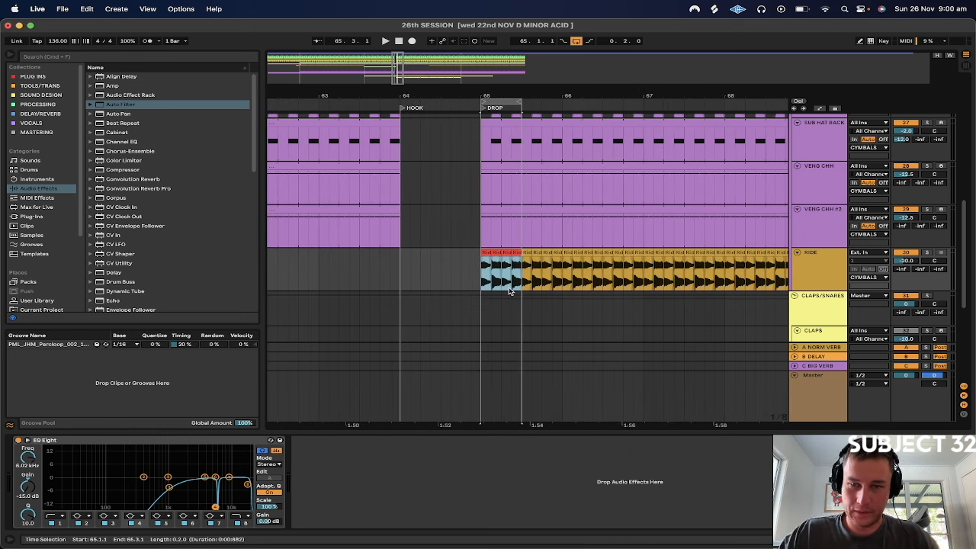
left_click_drag(480, 282, 559, 282)
key("super+l")
scroll(717, 320, "up", 10)
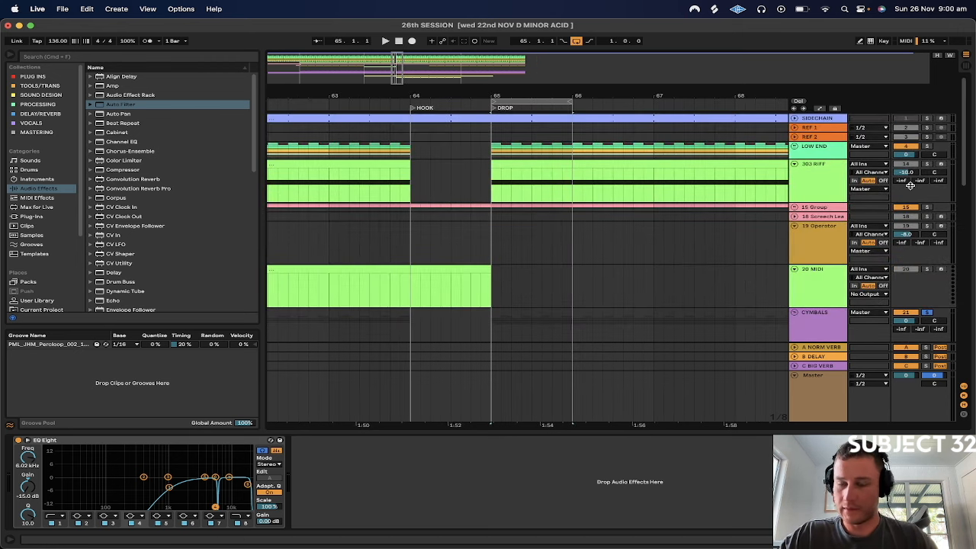
key("space")
scroll(766, 228, "down", 10)
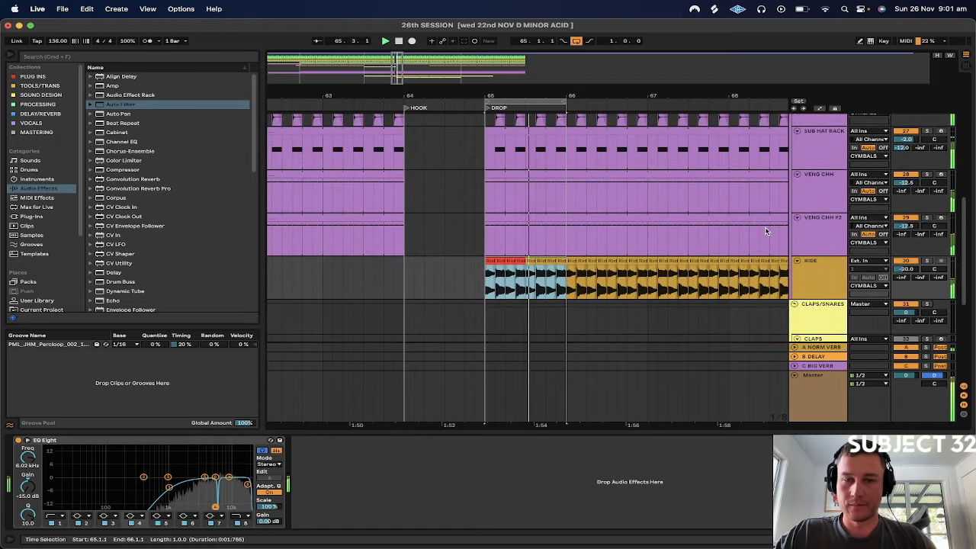
Duplicate the four red RIDE clips from 65 to 65.3 repeatedly over the old clips up to bar 77
left_click_drag(485, 284, 527, 285)
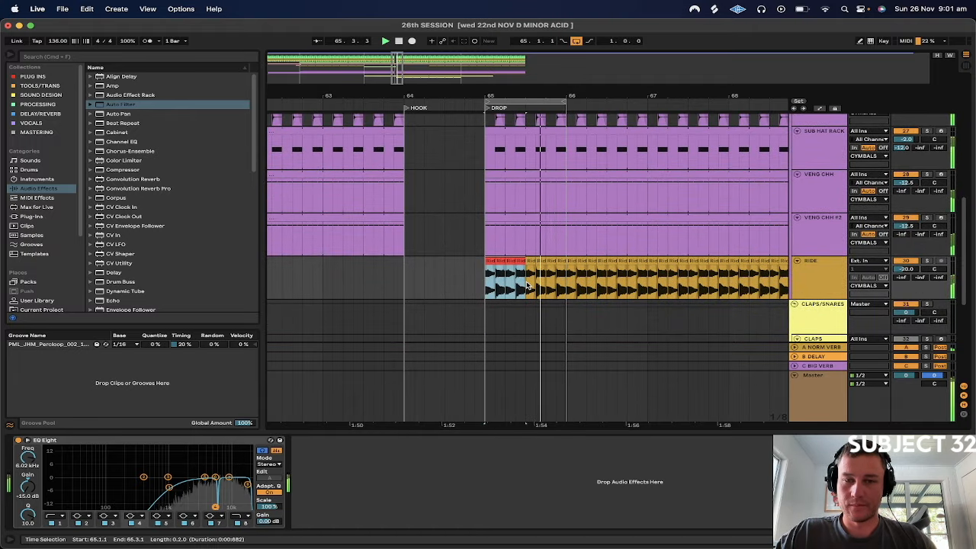
key("super+d")
key("super+d")
key("super+d")
key("super+d")
key("super+d")
key("super+d")
key("super+d")
key("super+d")
key("super+d")
key("super+d")
key("super+d")
key("super+d")
key("super+d")
key("super+d")
key("super+d")
key("super+d")
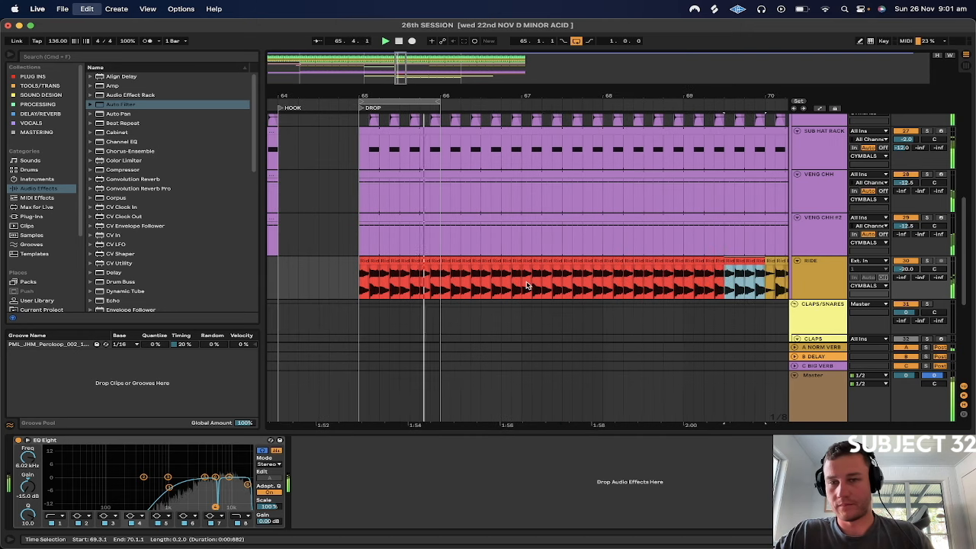
key("super+d")
key("super+d")
key("super+d")
key("super+d")
key("super+d")
key("super+d")
key("super+d")
key("super+d")
key("super+d")
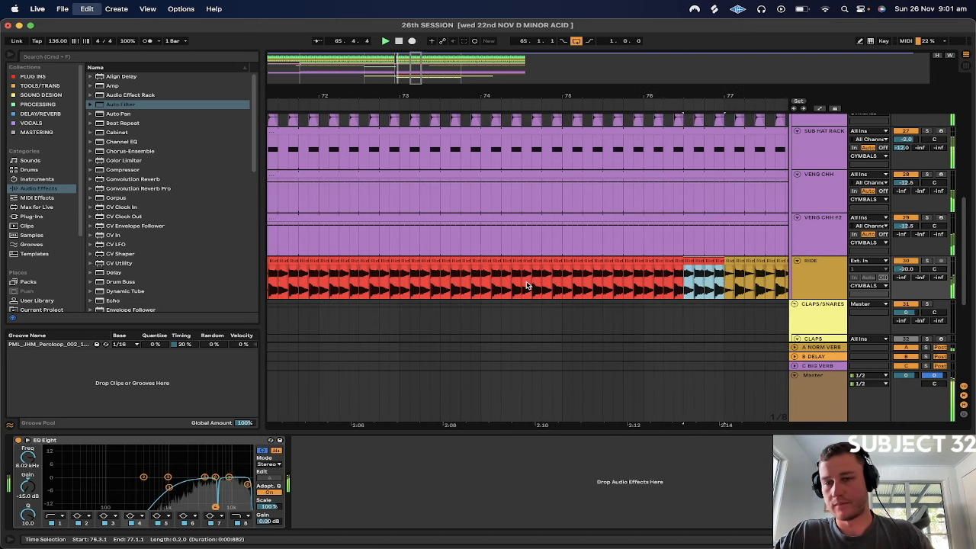
Duplicate the eight bars of red RIDE clips from 65 to 73 repeatedly until they reach bar 129
left_click_drag(765, 94, 656, 96)
left_click_drag(544, 273, 586, 279)
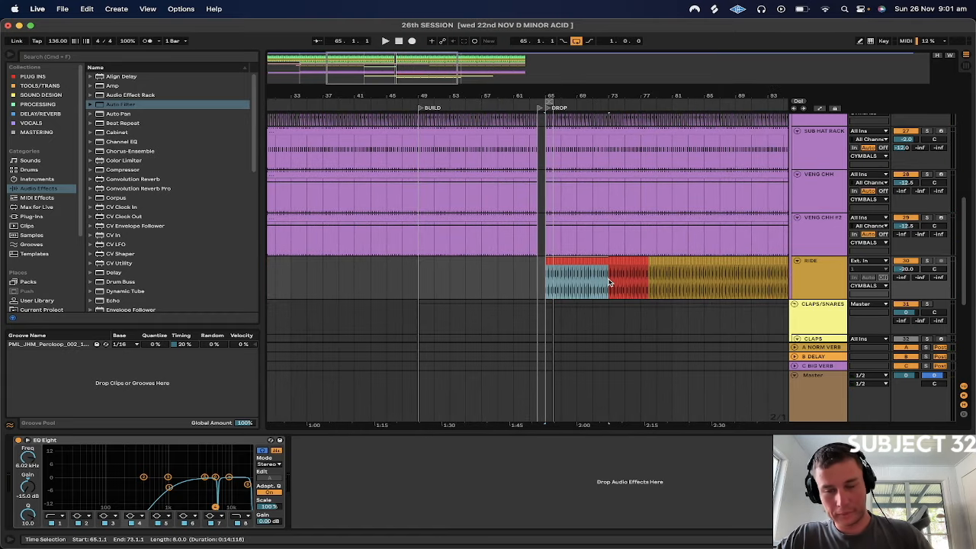
key("super+d")
key("super+d")
key("super+d")
key("super+d")
key("super+d")
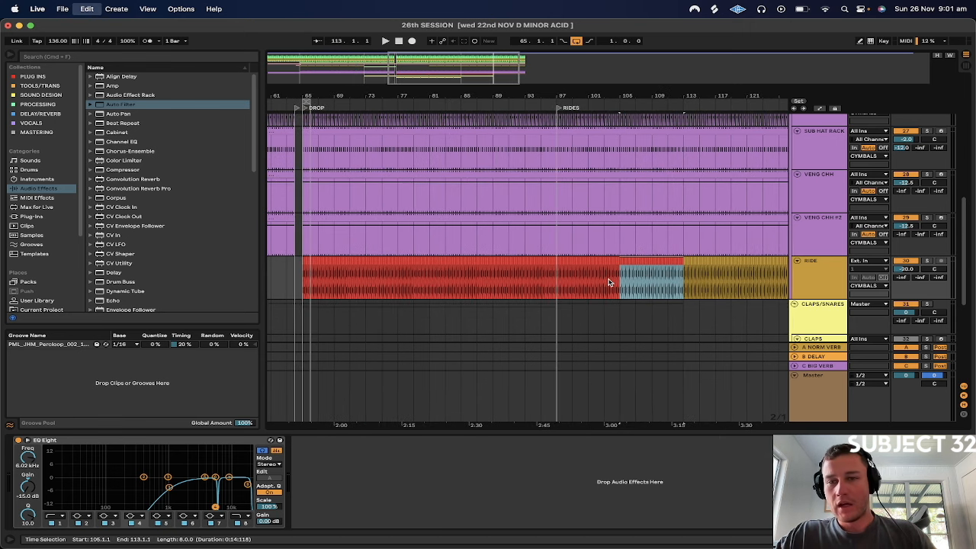
key("super+d")
key("super+d")
Inspect the duplicated RIDE clips around bar 100 against the HAT SAMP hits
scroll(571, 233, "up", 3)
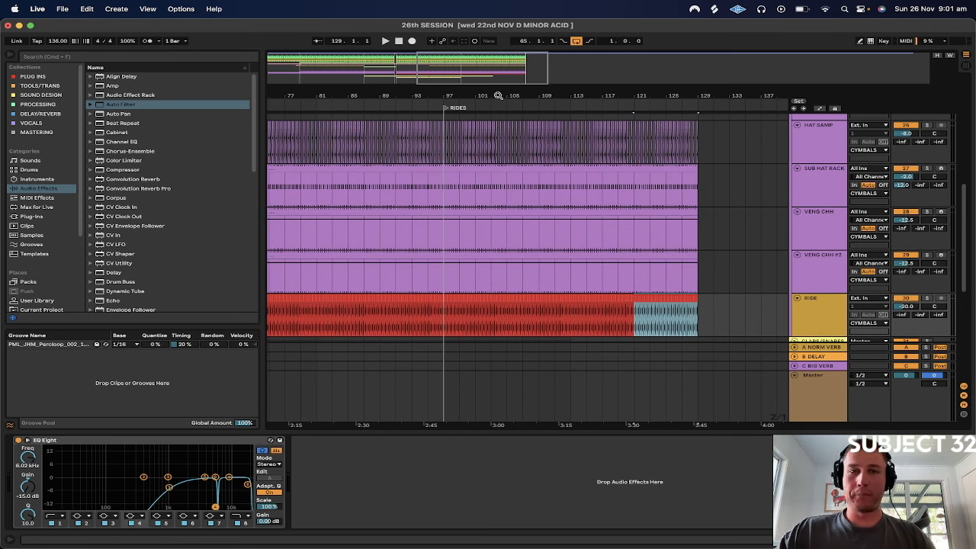
left_click_drag(469, 95, 468, 153)
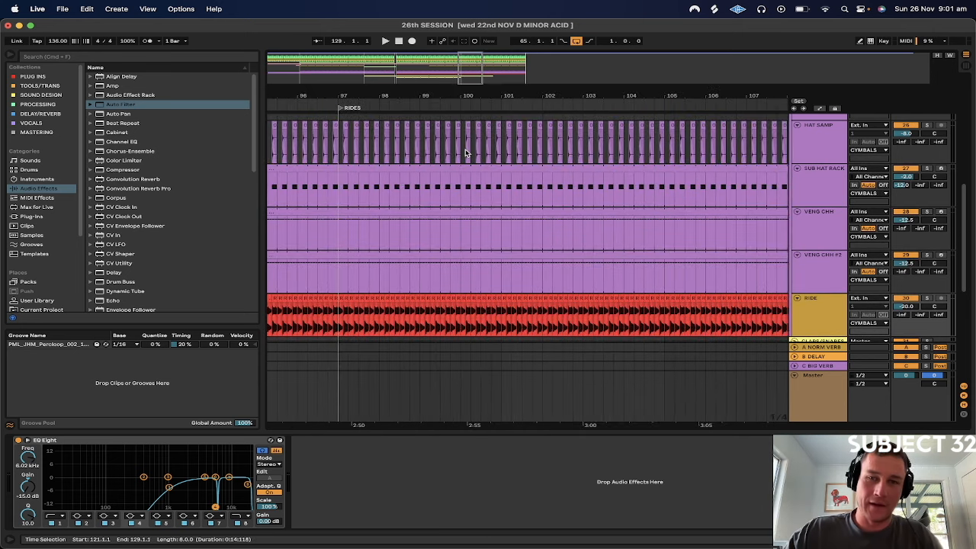
left_click_drag(463, 97, 464, 129)
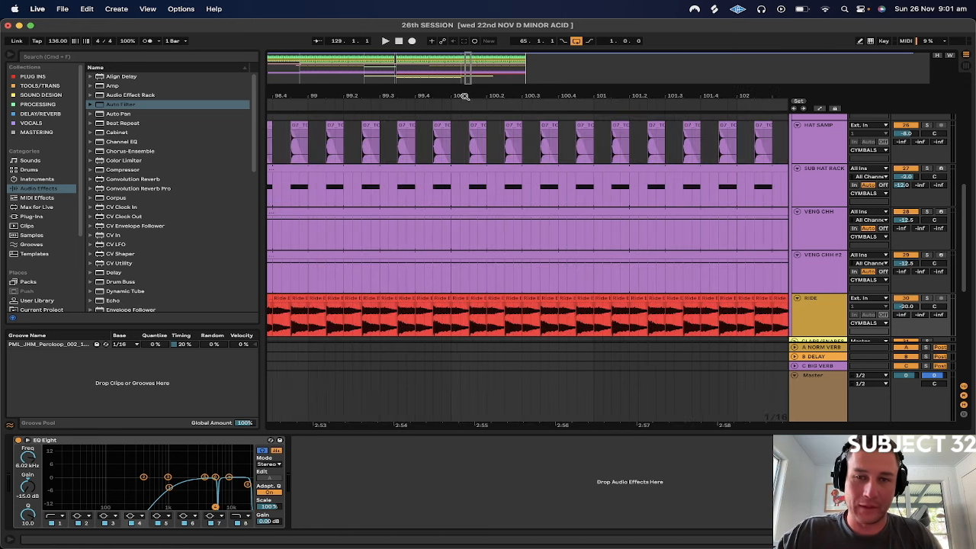
left_click_drag(471, 95, 513, 95)
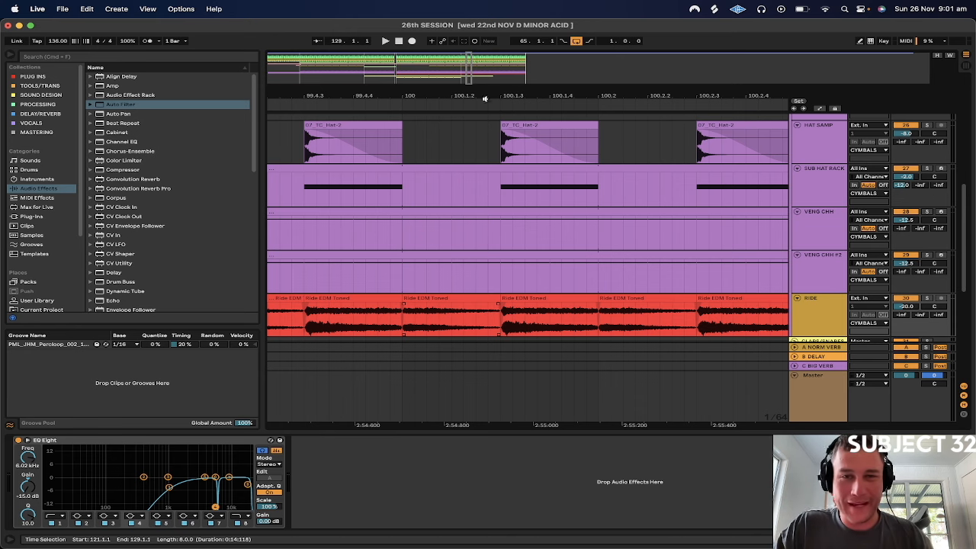
left_click_drag(493, 96, 424, 97)
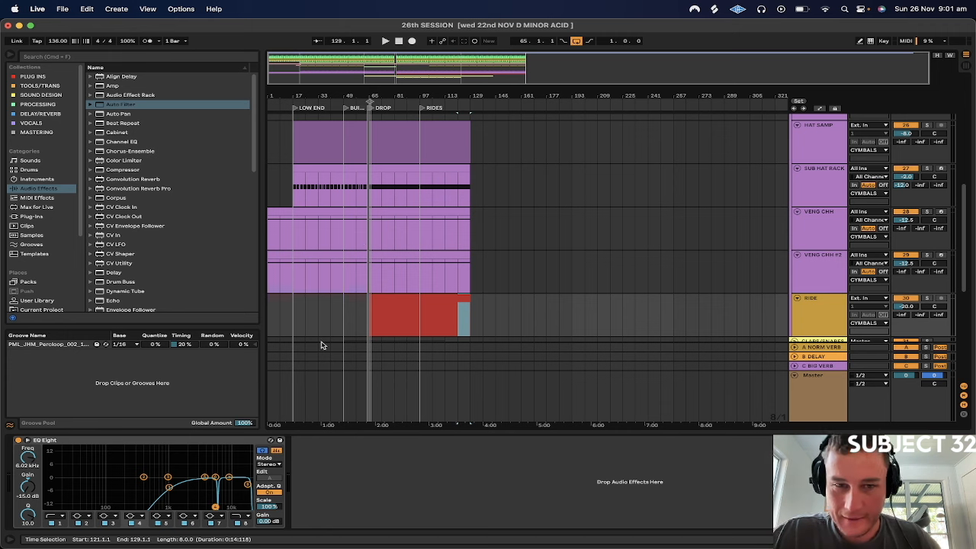
Set the playback position to bar 65 at the start of DROP and show the Master track's devices
left_click(370, 274)
left_click_drag(363, 96, 364, 152)
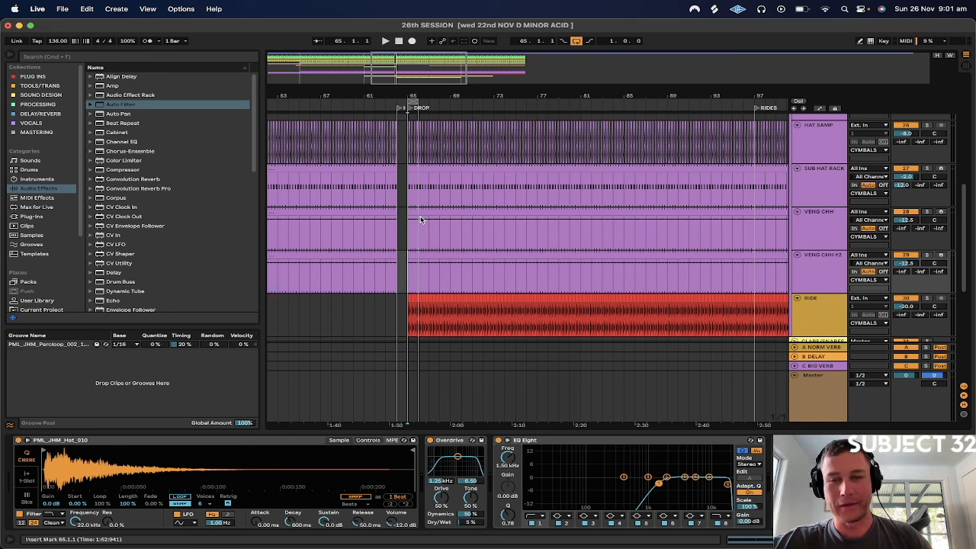
left_click(821, 379)
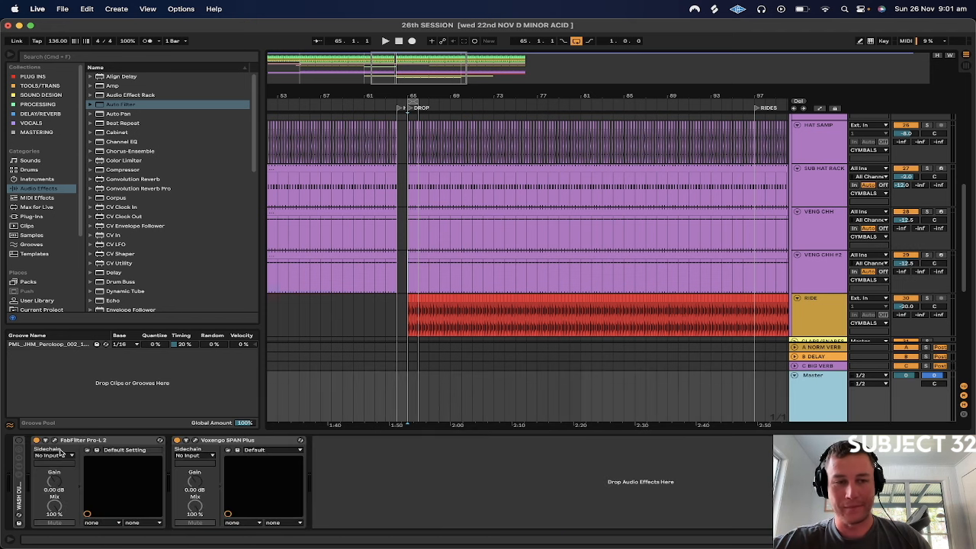